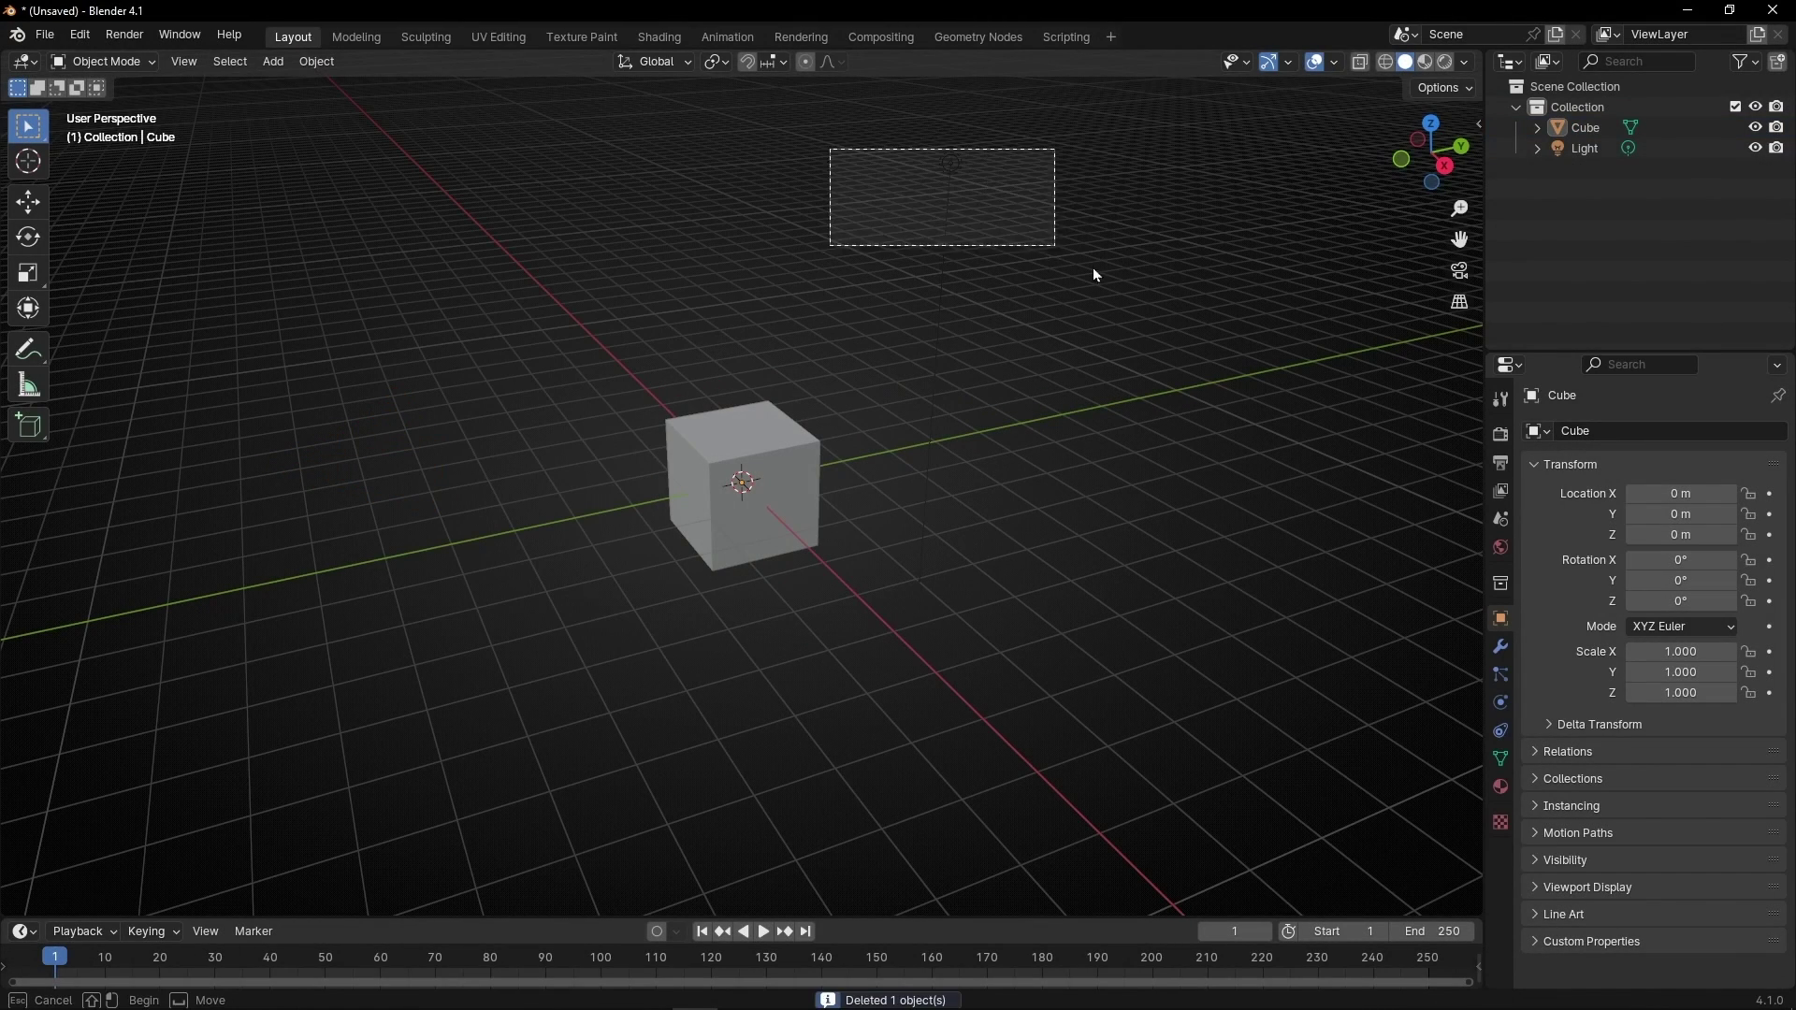
Delete the light and set up the Geometry Nodes workspace with the spreadsheet closed and the main editors widened.
key("Delete")
left_click(979, 37)
right_click(467, 72)
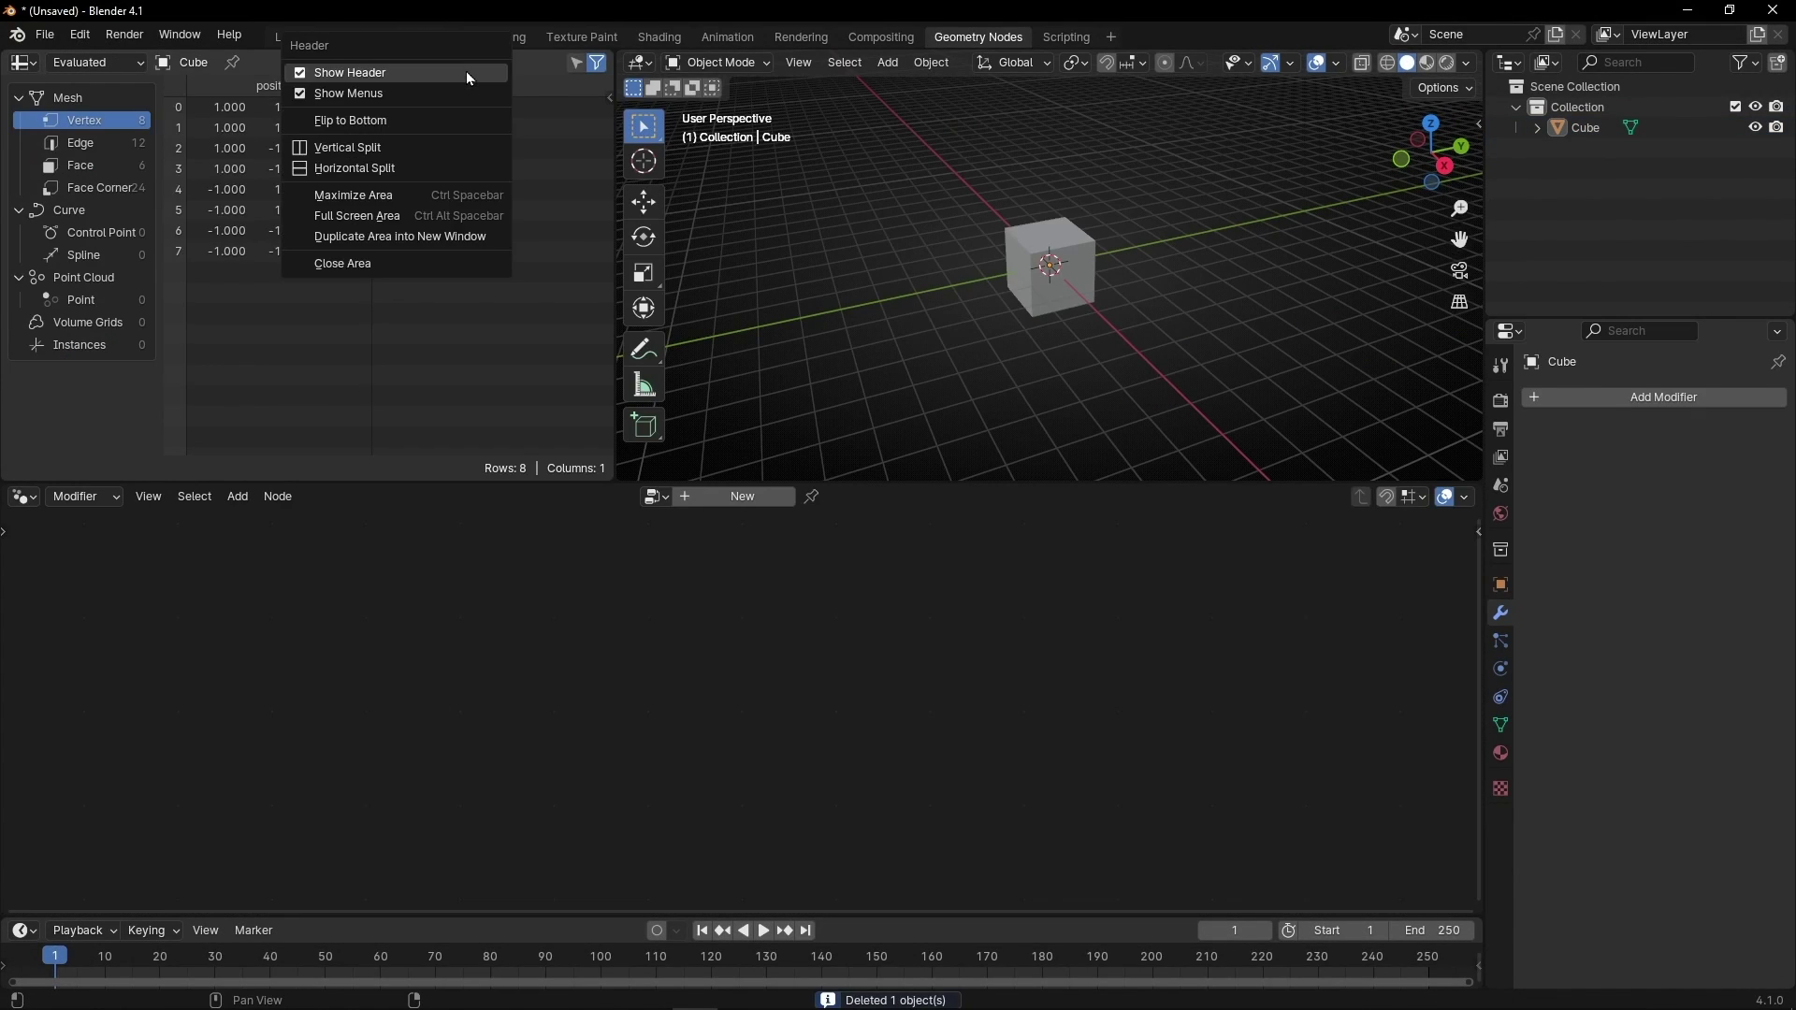
left_click(408, 265)
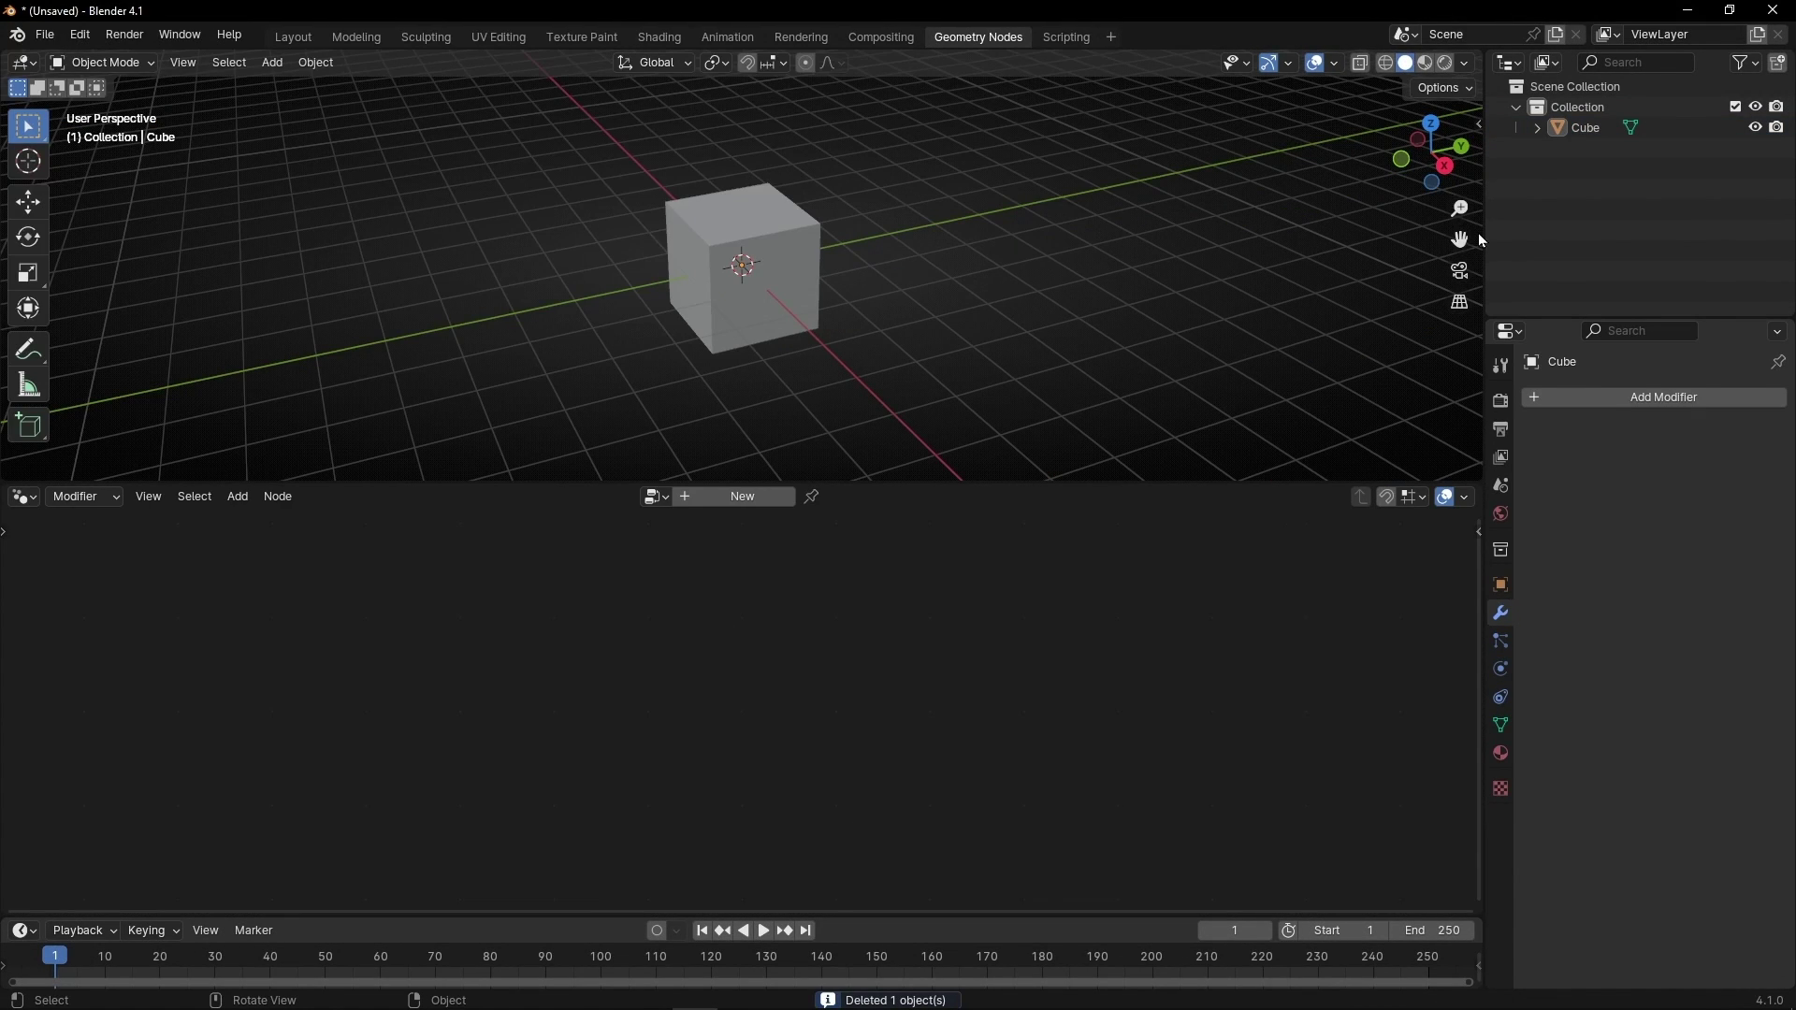
left_click_drag(1483, 241, 1780, 241)
Create a new geometry node tree on the cube.
left_click(920, 264)
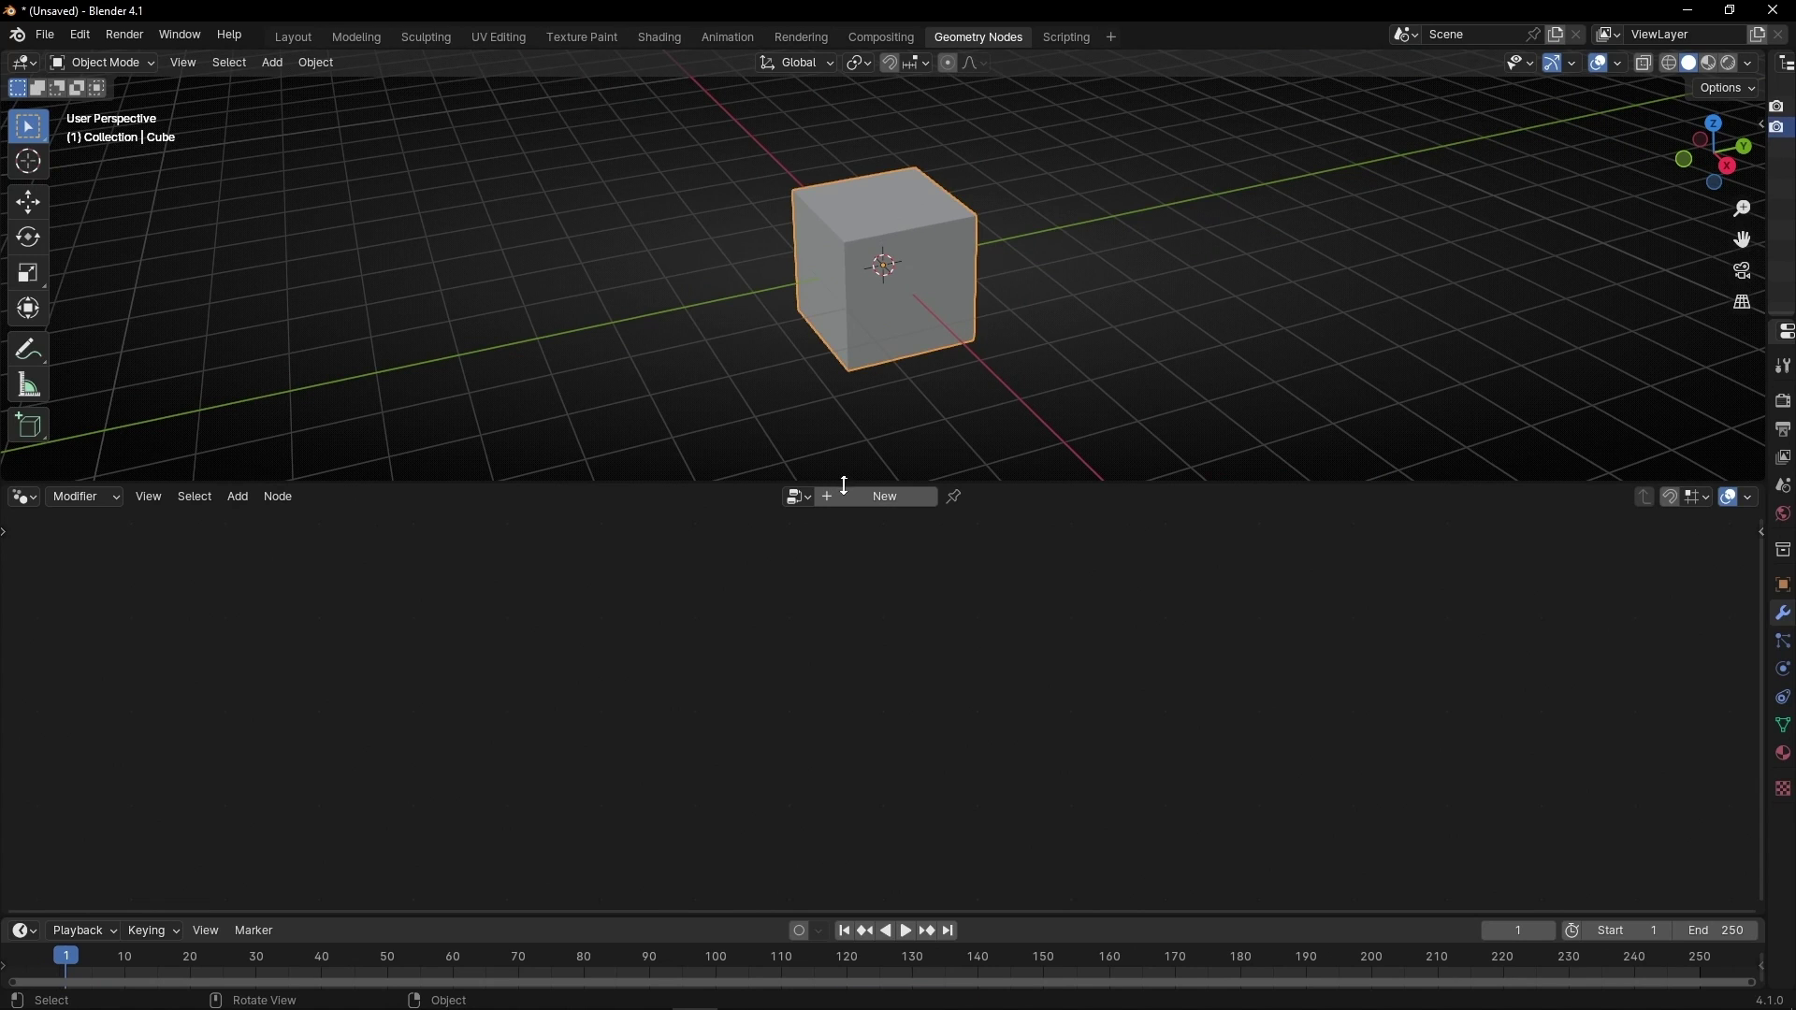
left_click(884, 497)
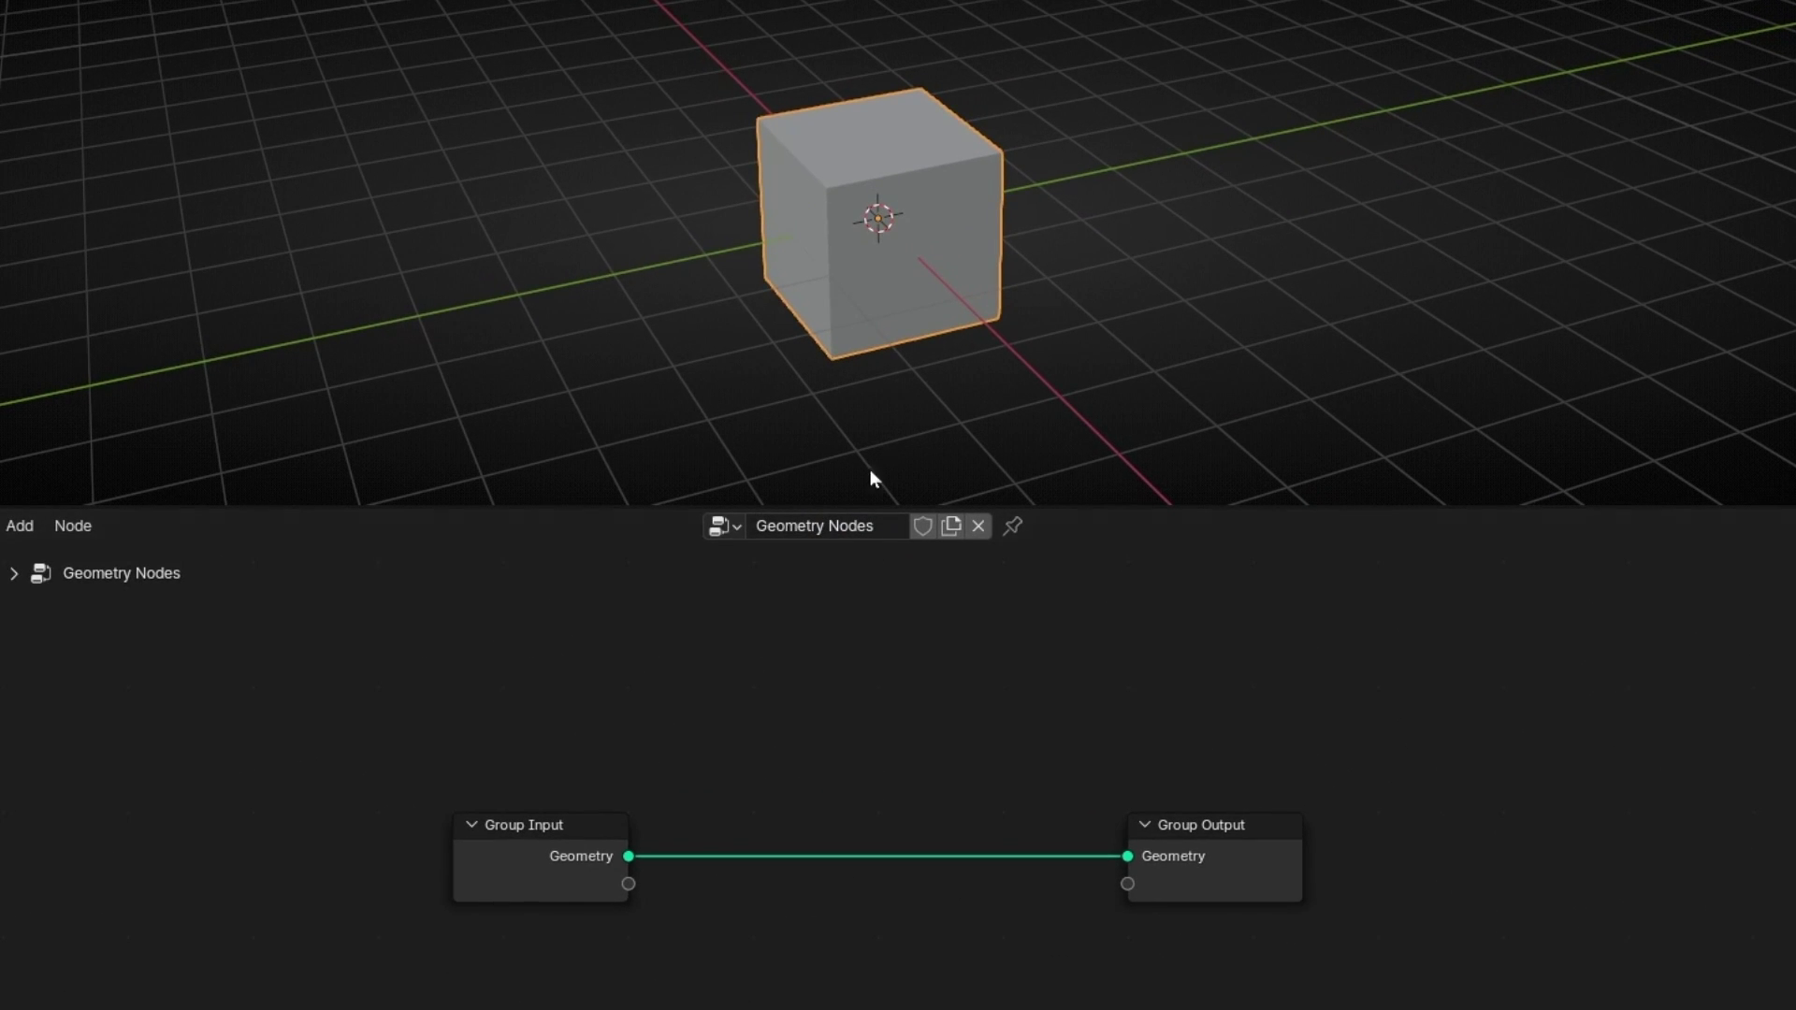
Mark the corners of the cube's front face with annotations and erase the marks.
scroll(846, 366, "up", 5)
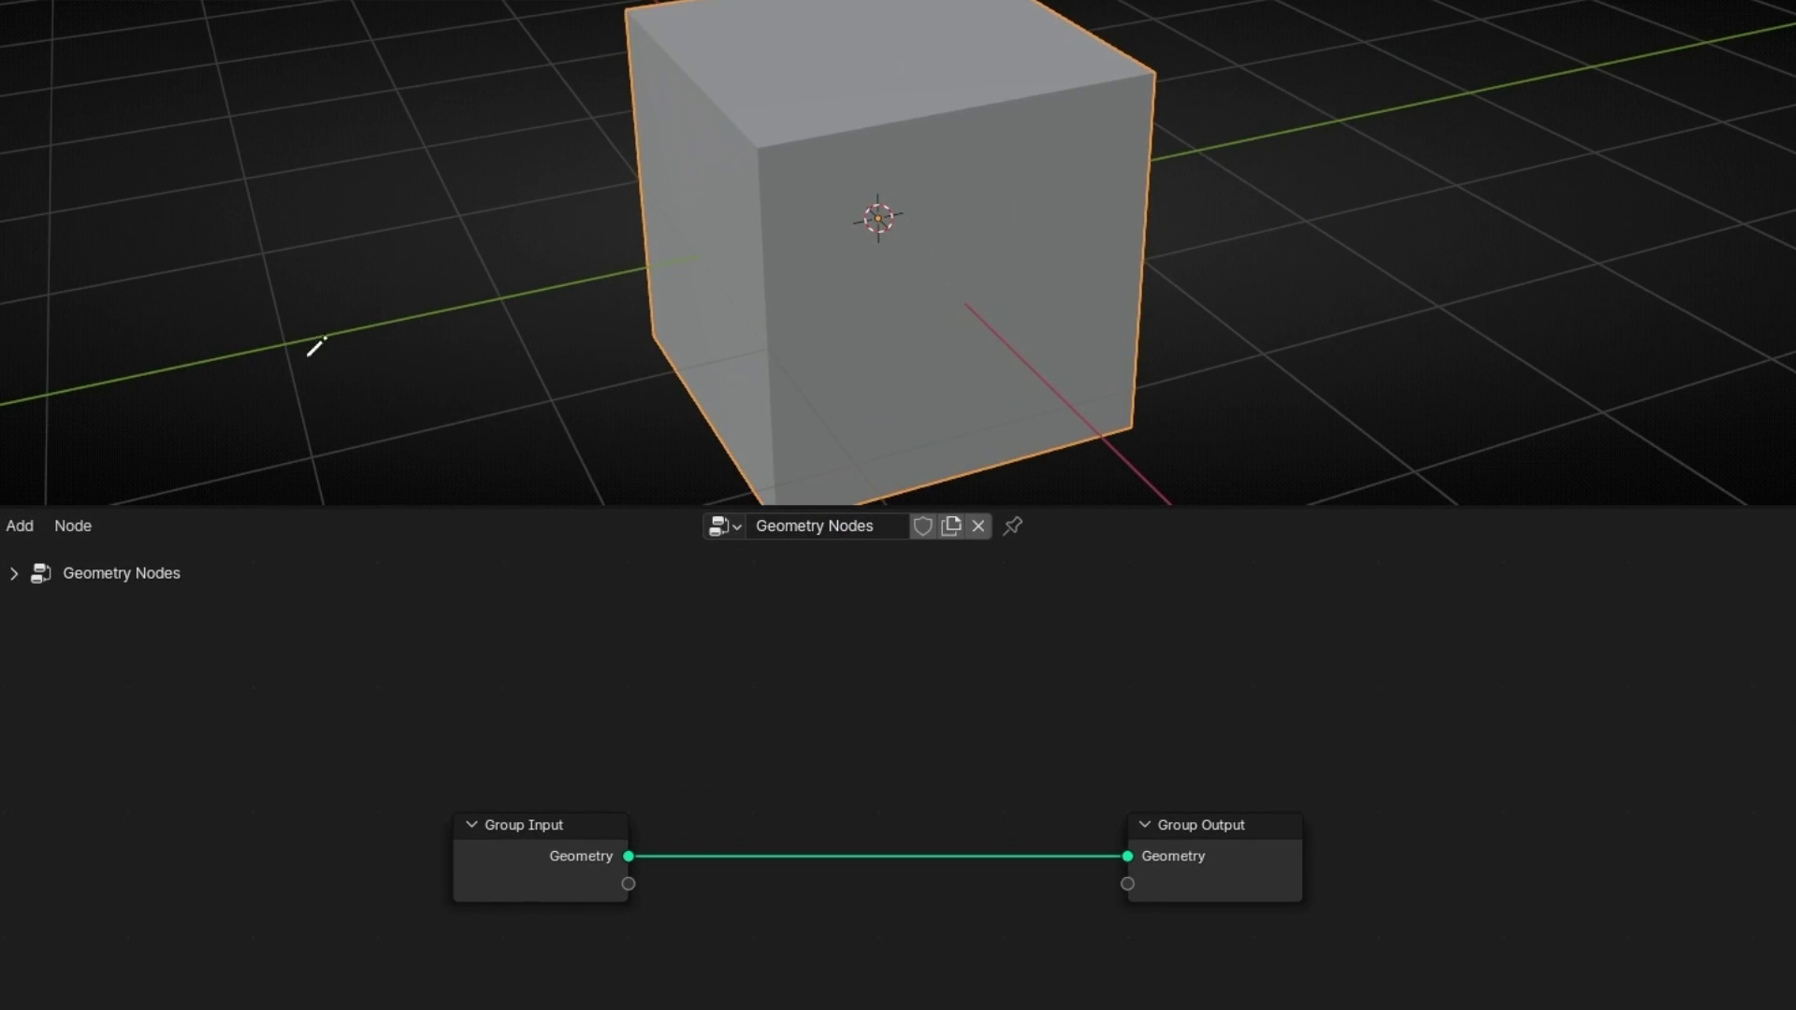
mouse_move(772, 133)
left_mouse_down()
mouse_move(772, 154)
mouse_move(736, 135)
left_mouse_up()
left_click_drag(1138, 74, 1151, 65)
mouse_move(1156, 397)
left_mouse_down()
mouse_move(1119, 416)
mouse_move(1137, 443)
left_mouse_up()
key("Escape")
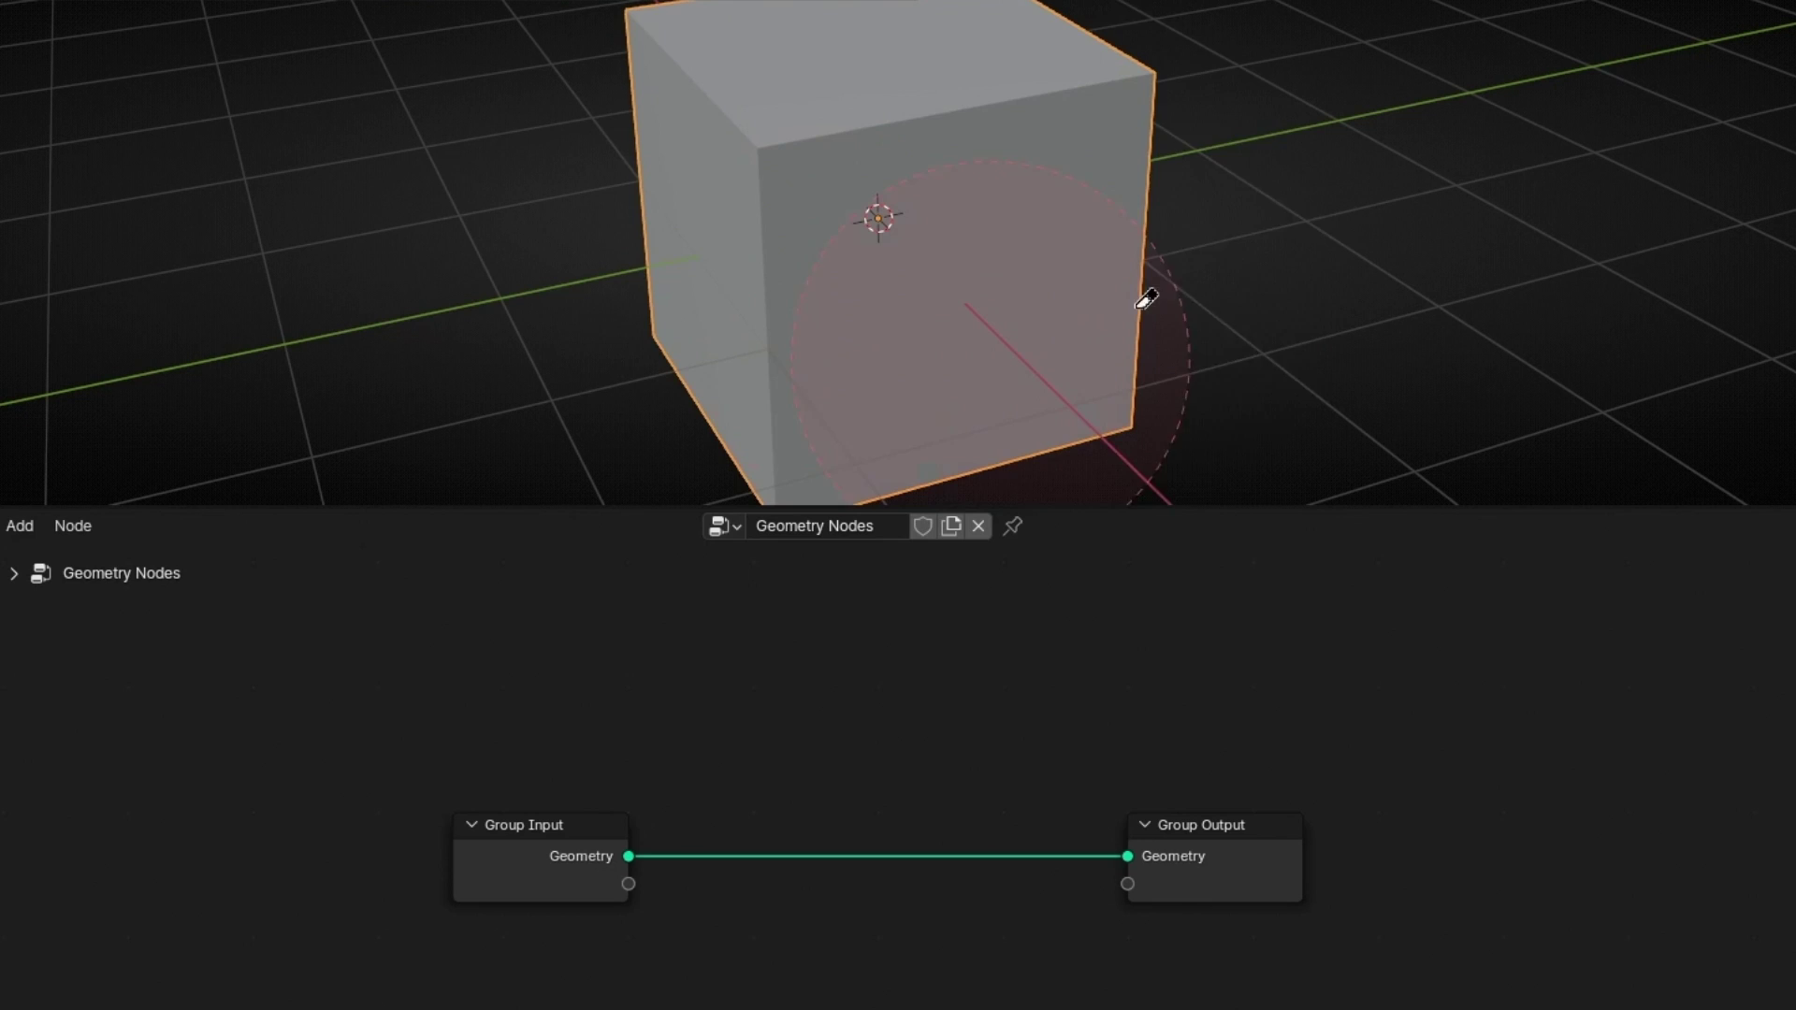
Insert an Instance on Points node between Group Input and Group Output.
scroll(739, 795, "up", 4)
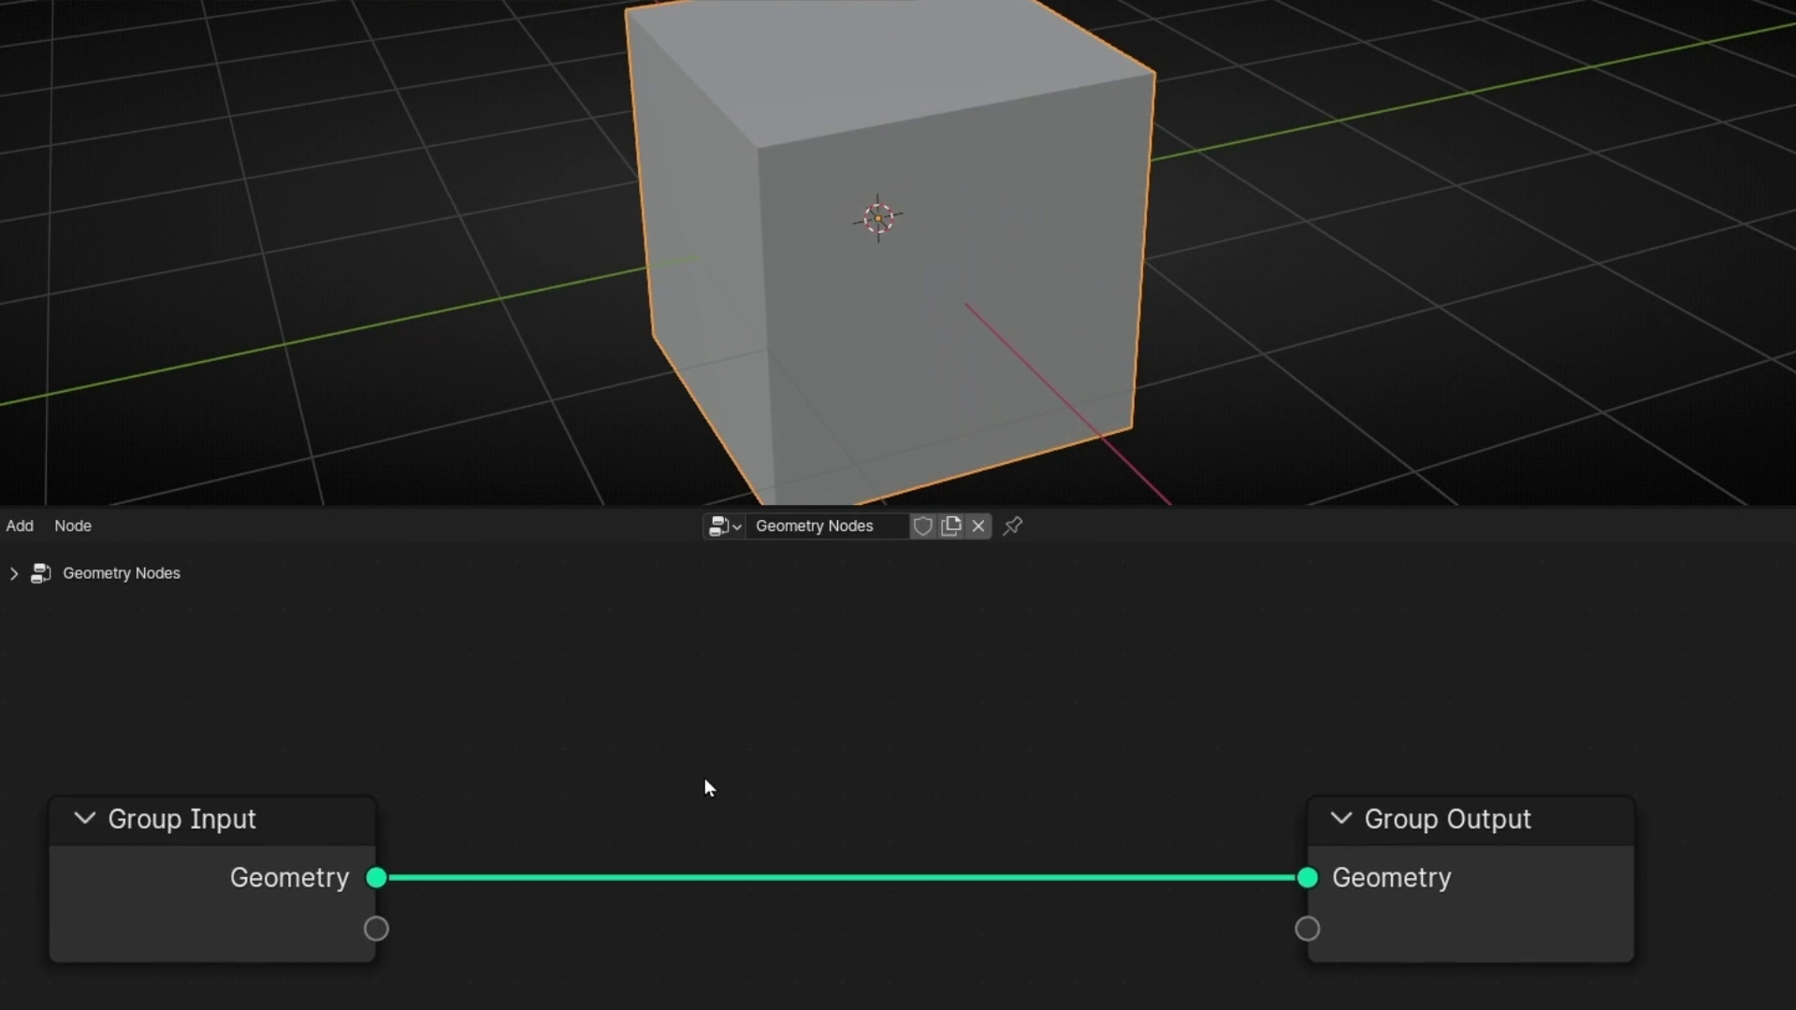
key("shift+a")
type("Instance on")
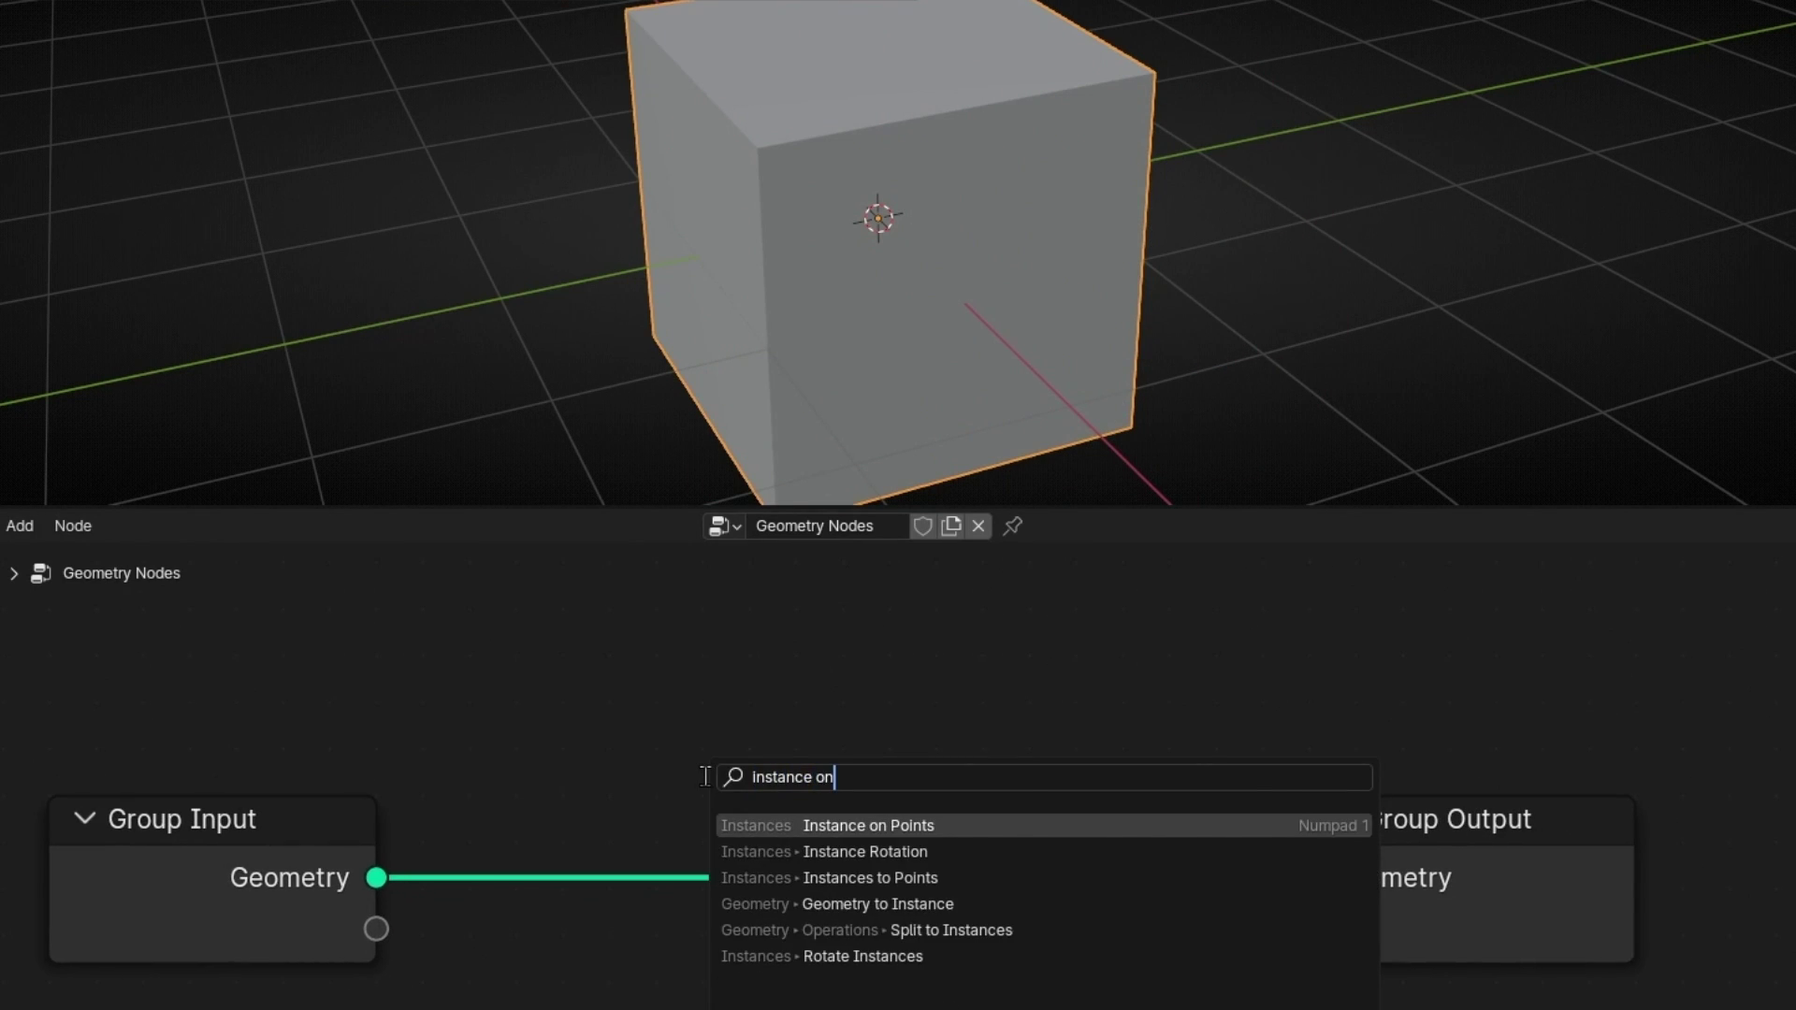
key("Return")
left_click(781, 733)
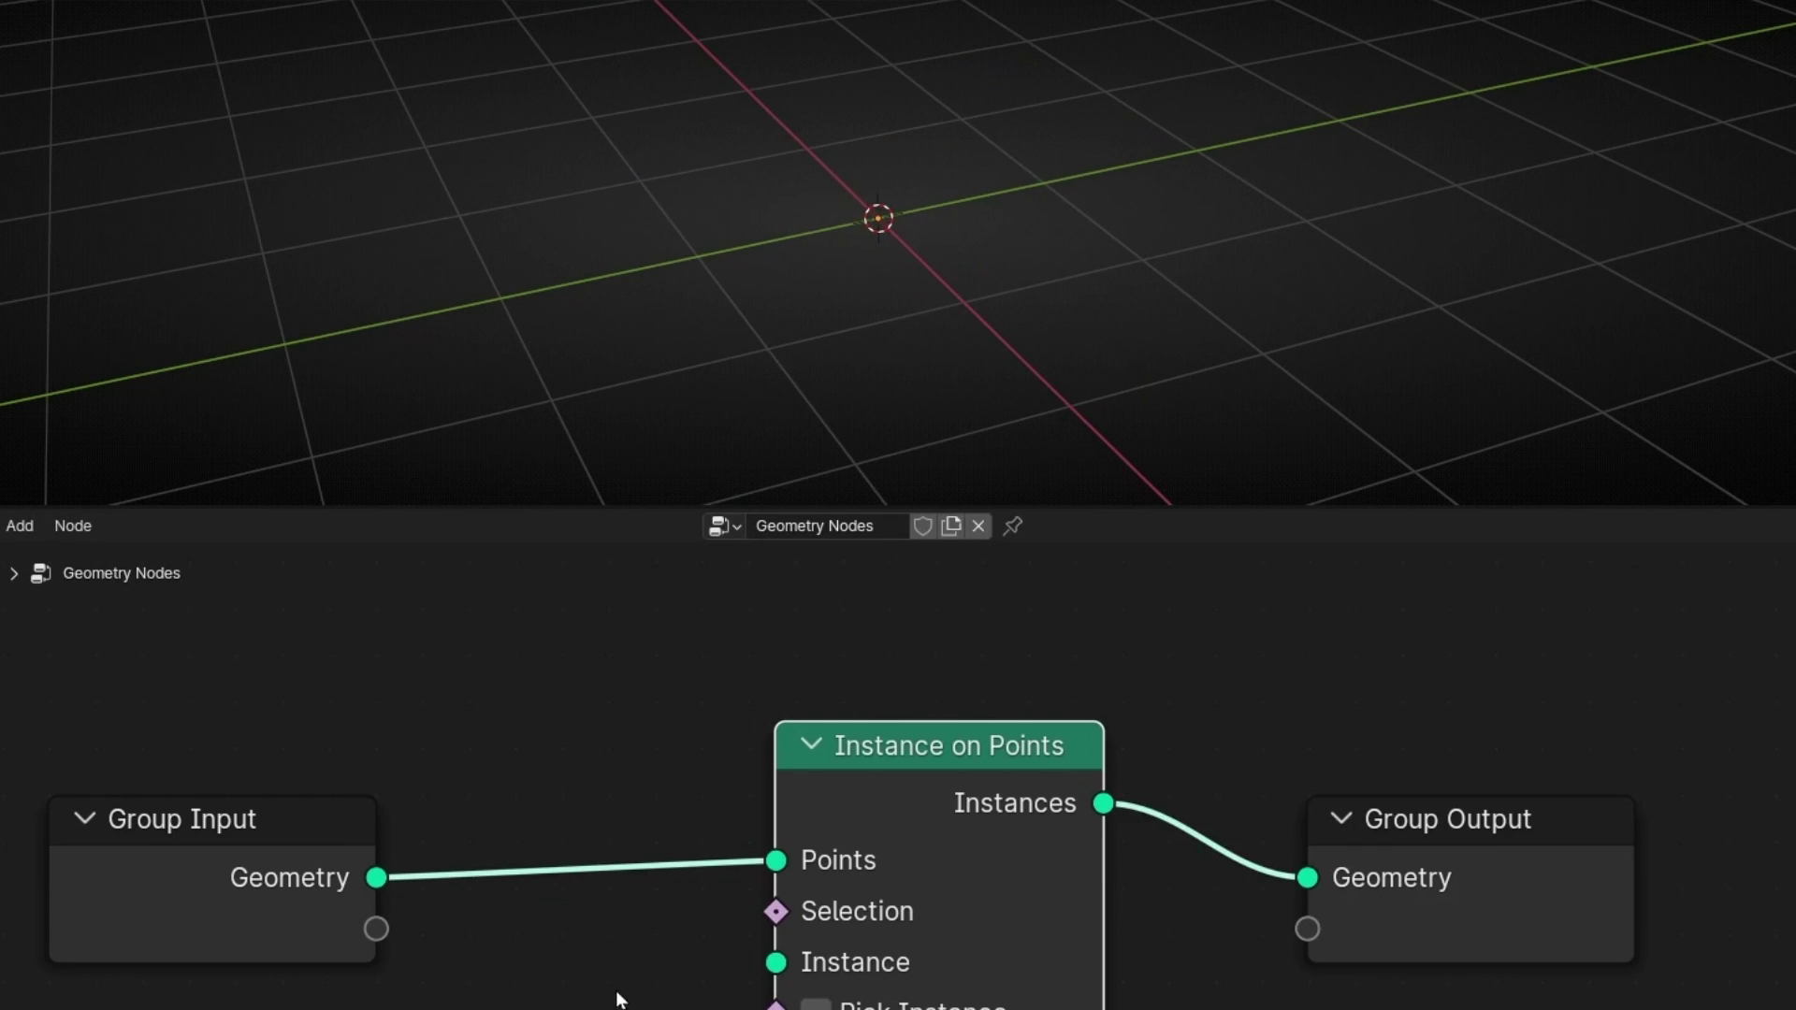
Add a UV Sphere node with its Mesh feeding the Instance input of Instance on Points.
middle_click_drag(617, 999, 716, 825)
left_click_drag(870, 794, 732, 818)
type("uv")
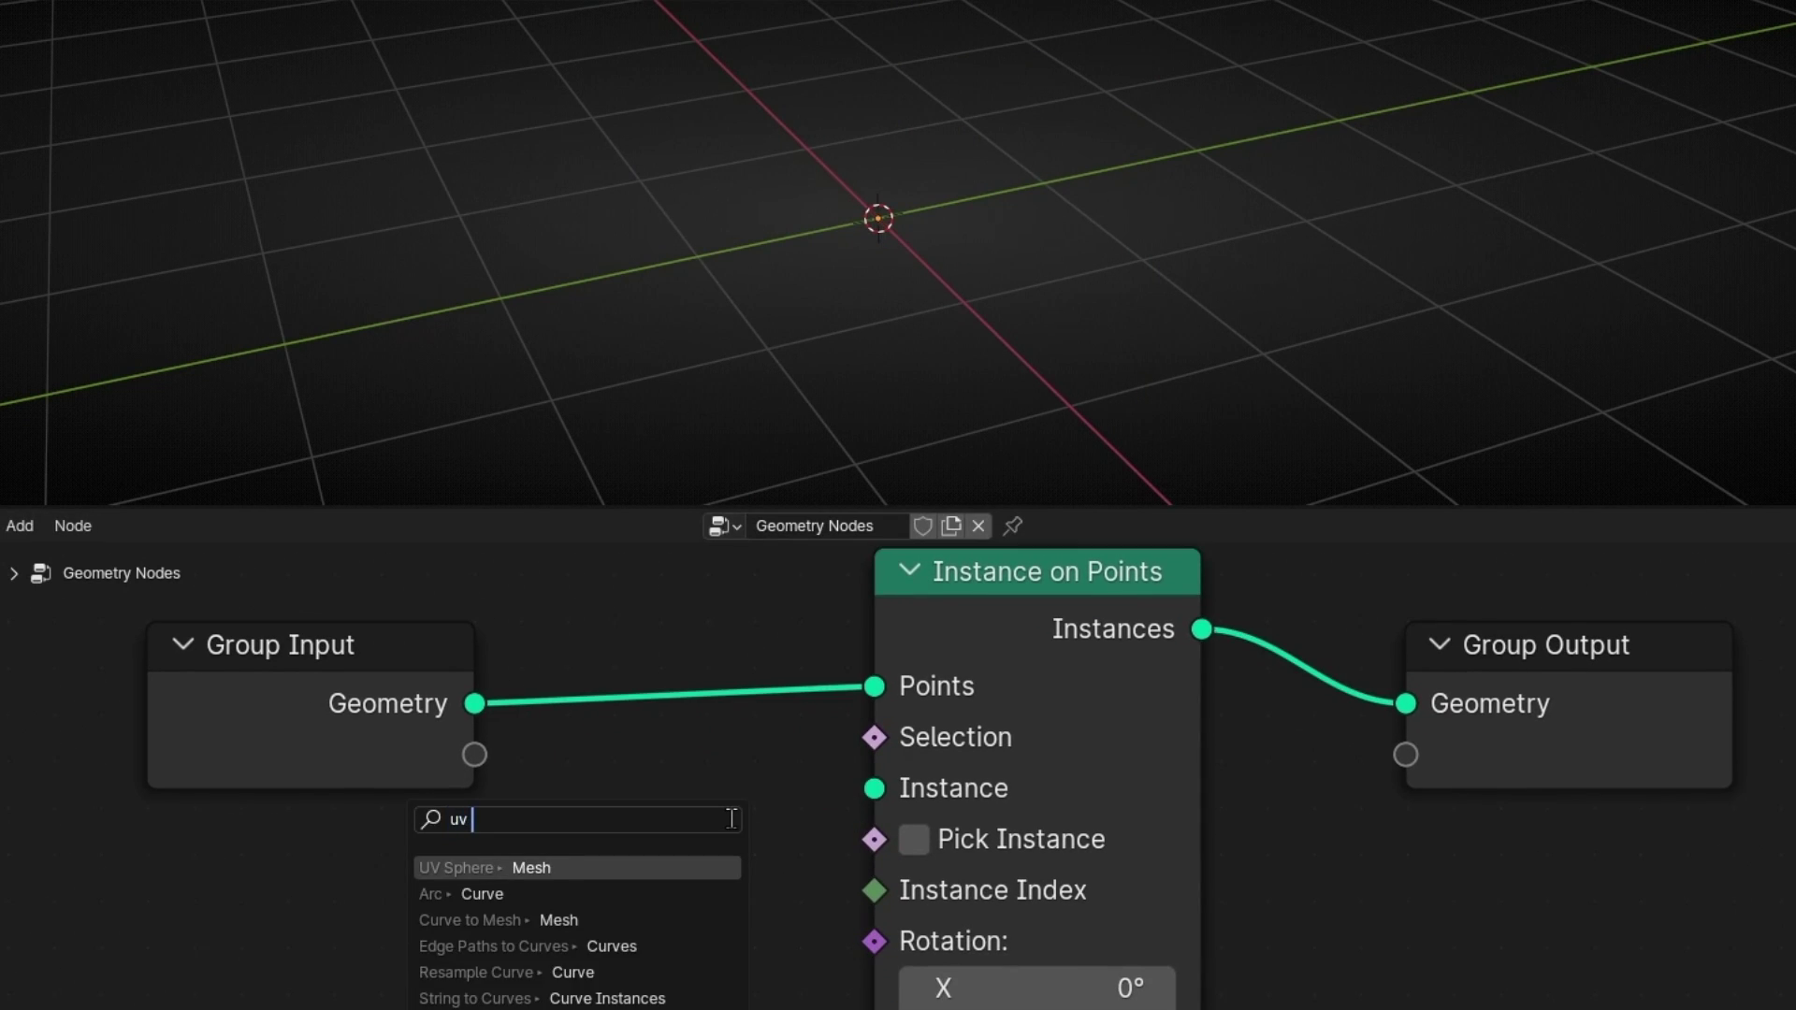
key("Return")
left_click(731, 819)
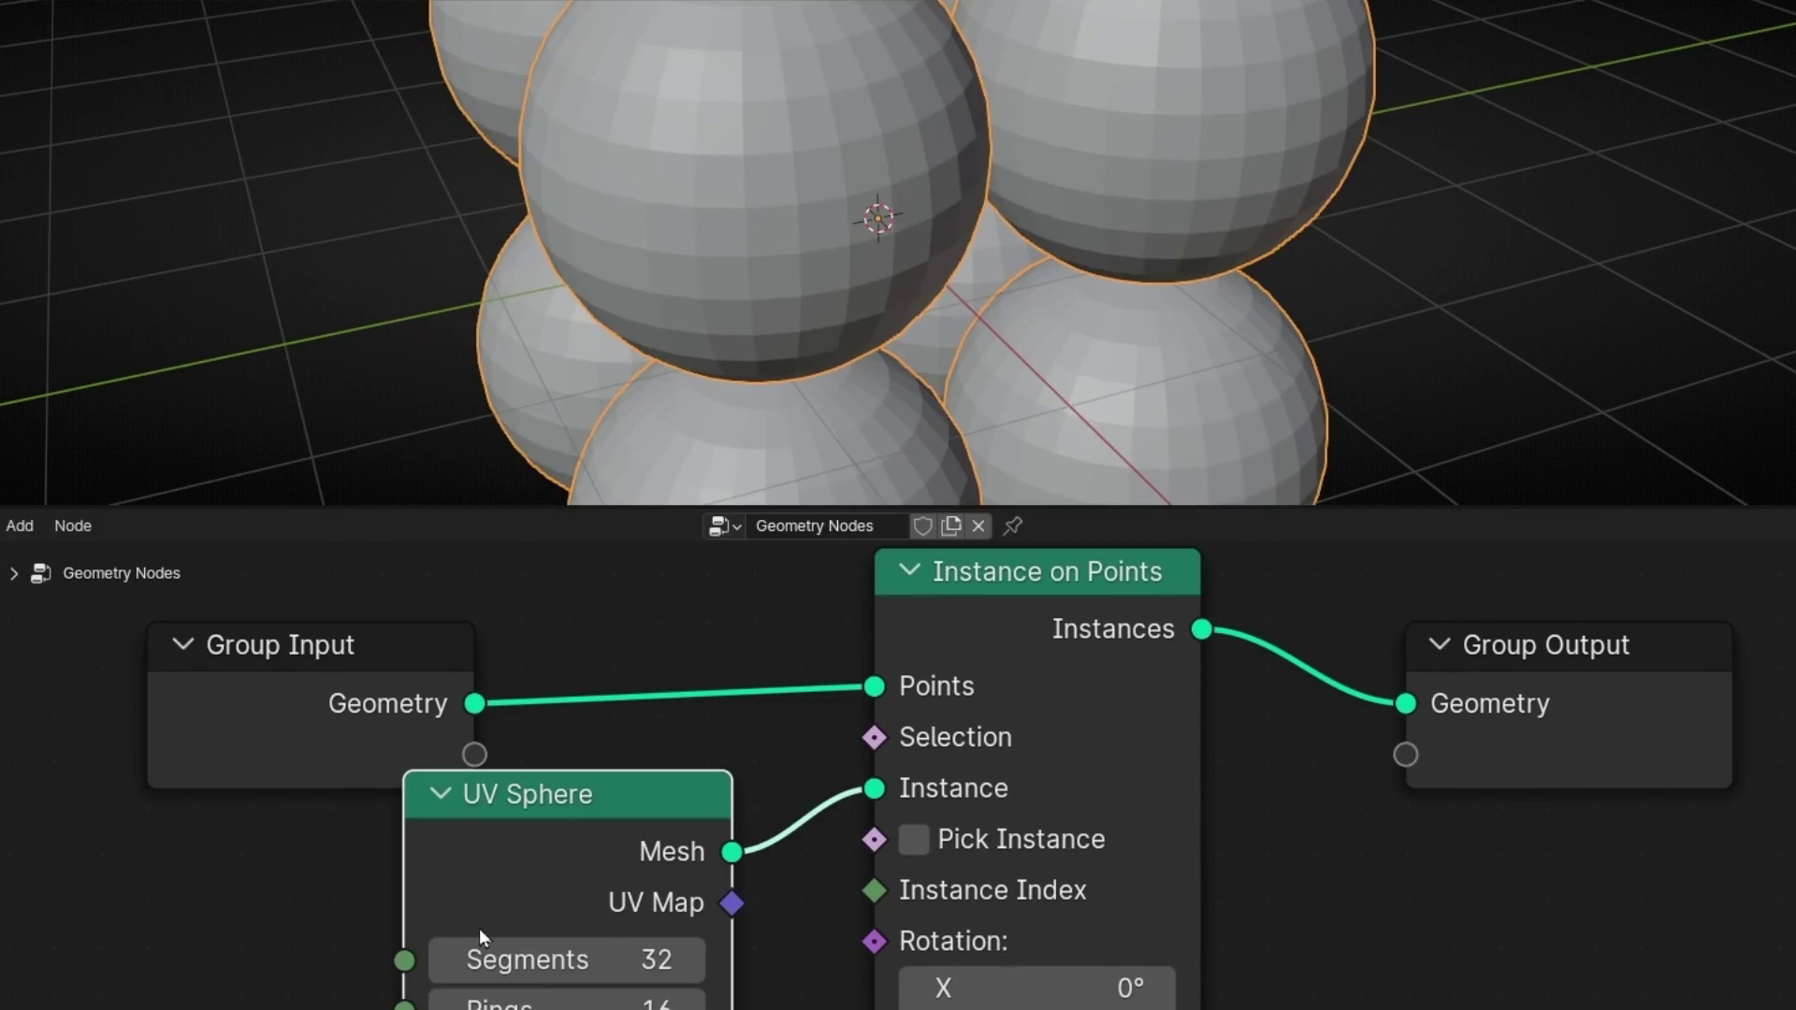
Reduce the UV Sphere's radius until the instances are small separate balls at the cube's corners.
middle_click_drag(53, 921, 124, 800)
left_click(530, 939)
left_click(530, 939)
left_click(529, 939)
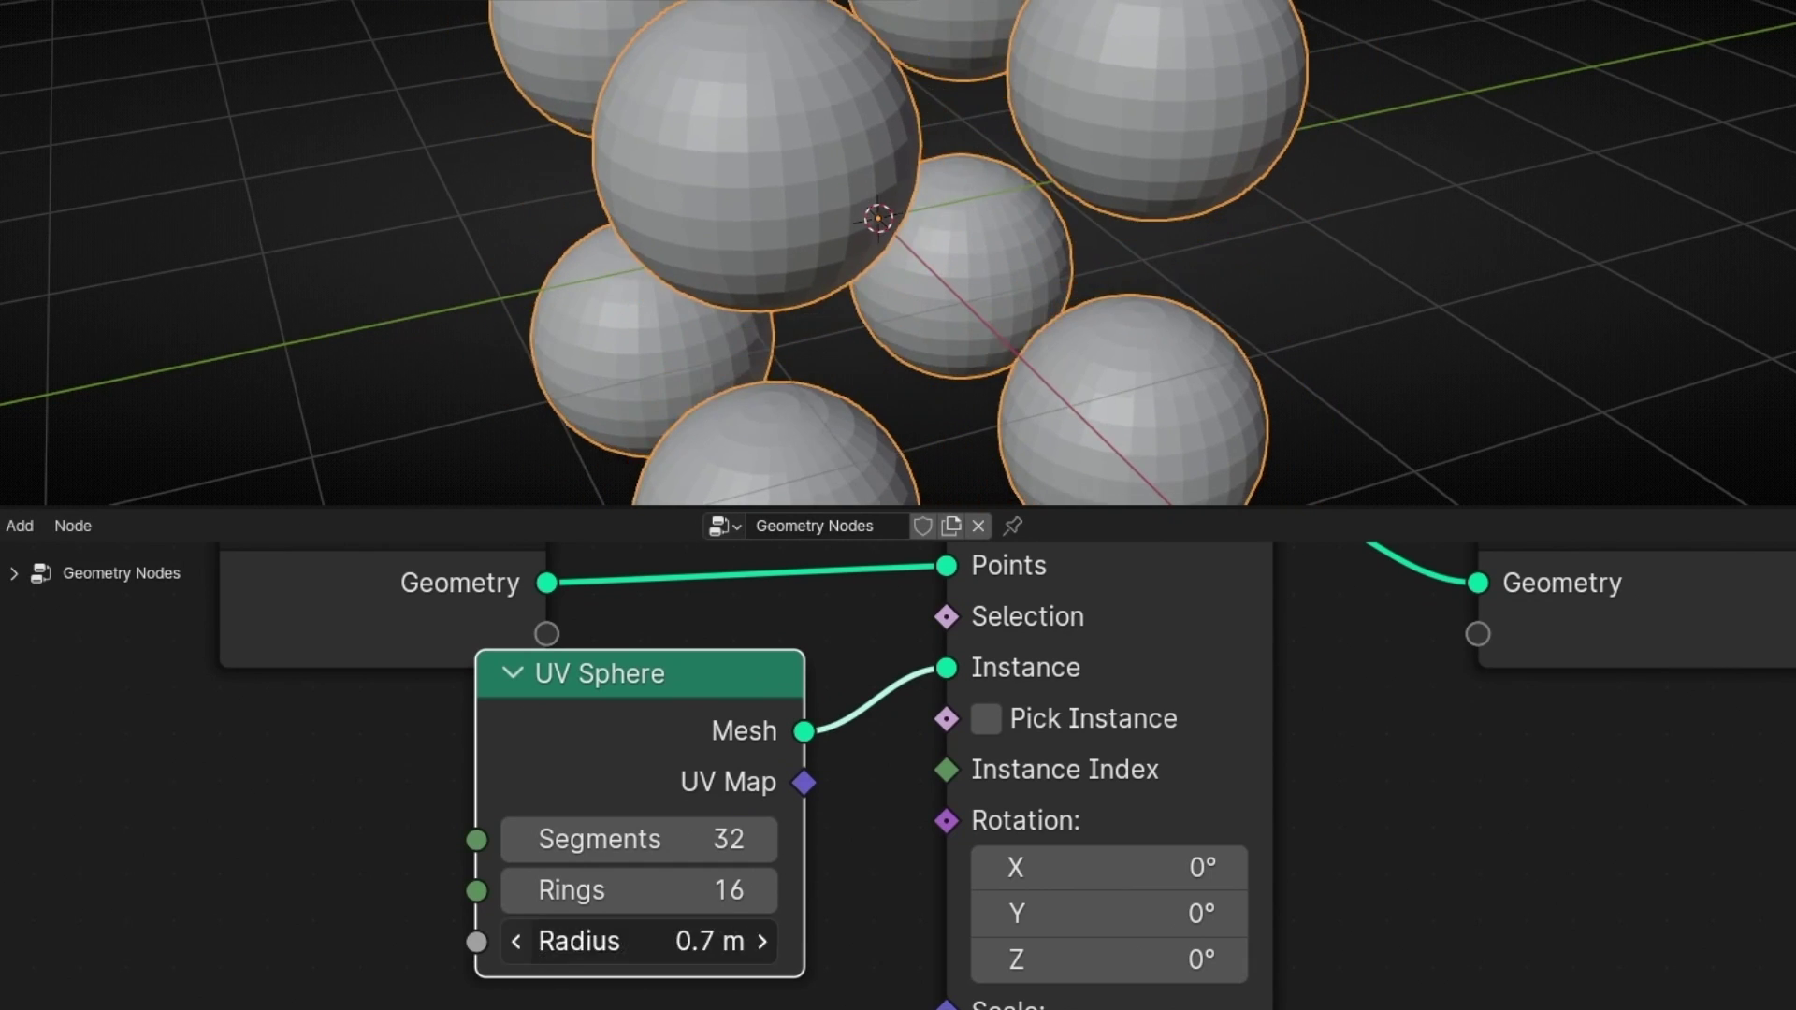
left_click(530, 940)
left_click(530, 939)
left_click(530, 940)
left_click(529, 939)
left_click(530, 939)
Spread the node layout by moving Group Input and Group Output away from Instance on Points.
middle_click_drag(309, 779, 112, 1006)
left_click_drag(138, 773, 161, 612)
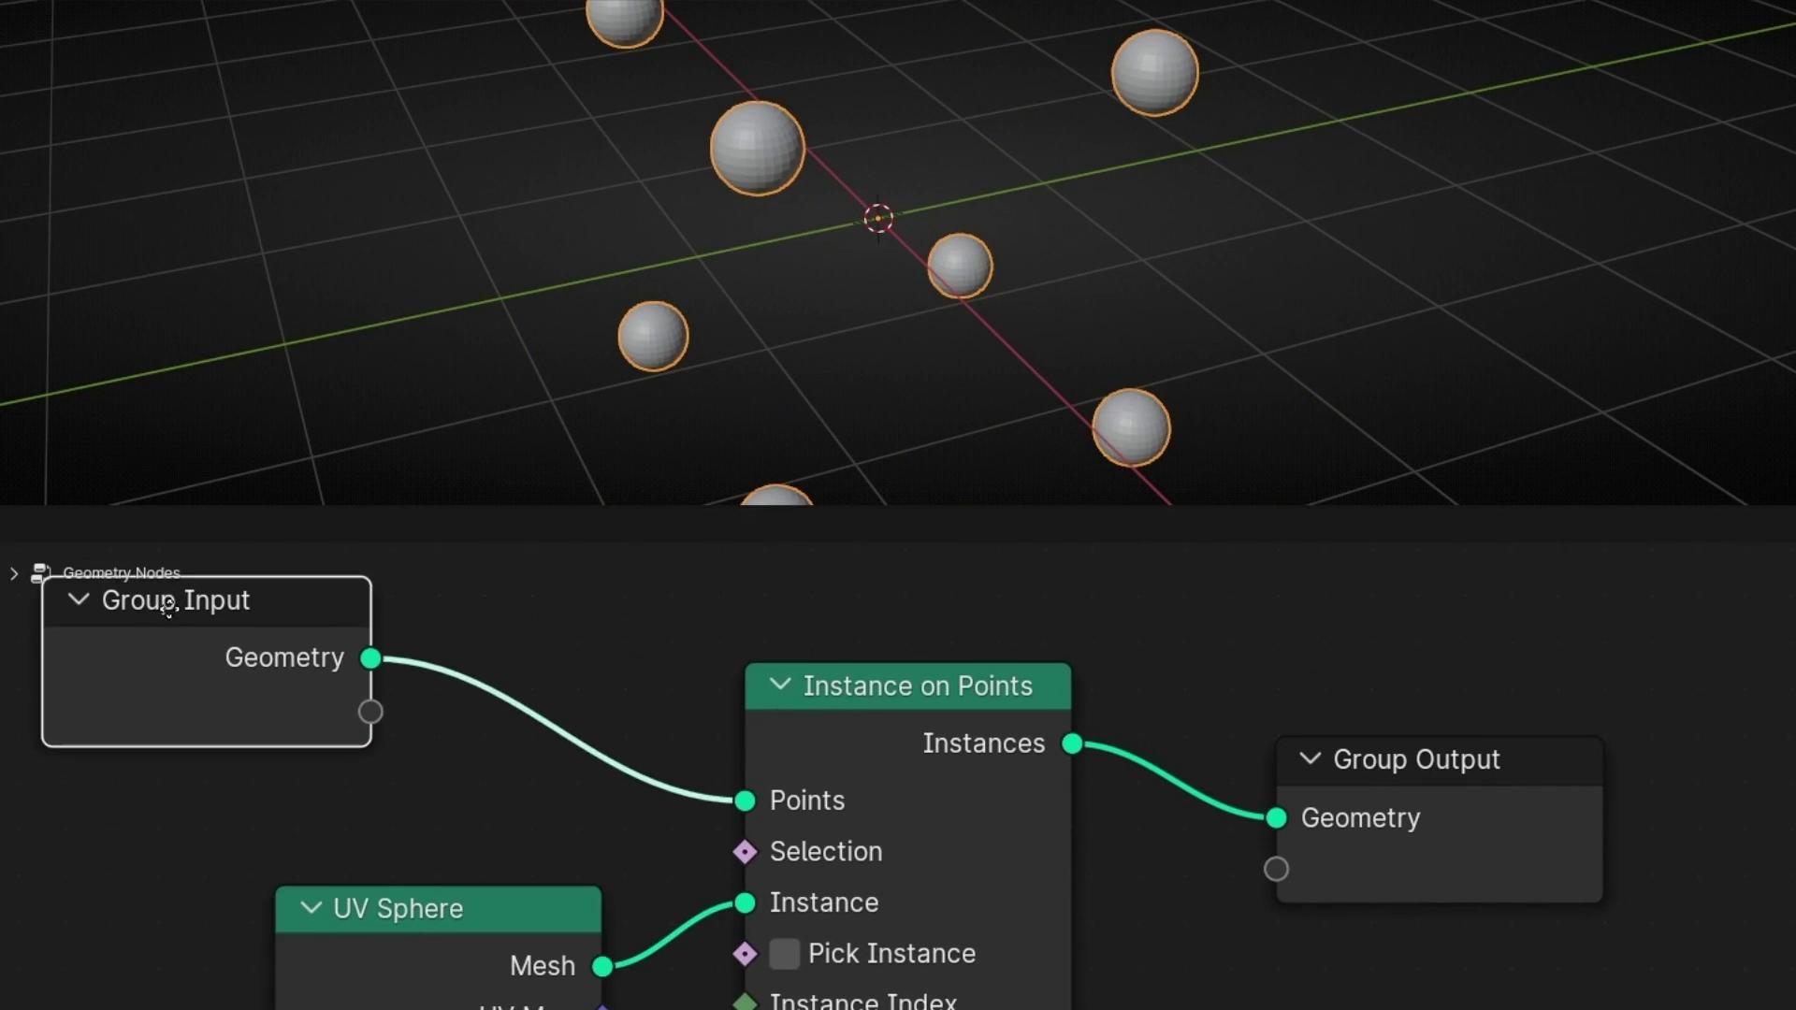
scroll(924, 638, "down", 3)
left_click_drag(1043, 884, 1358, 762)
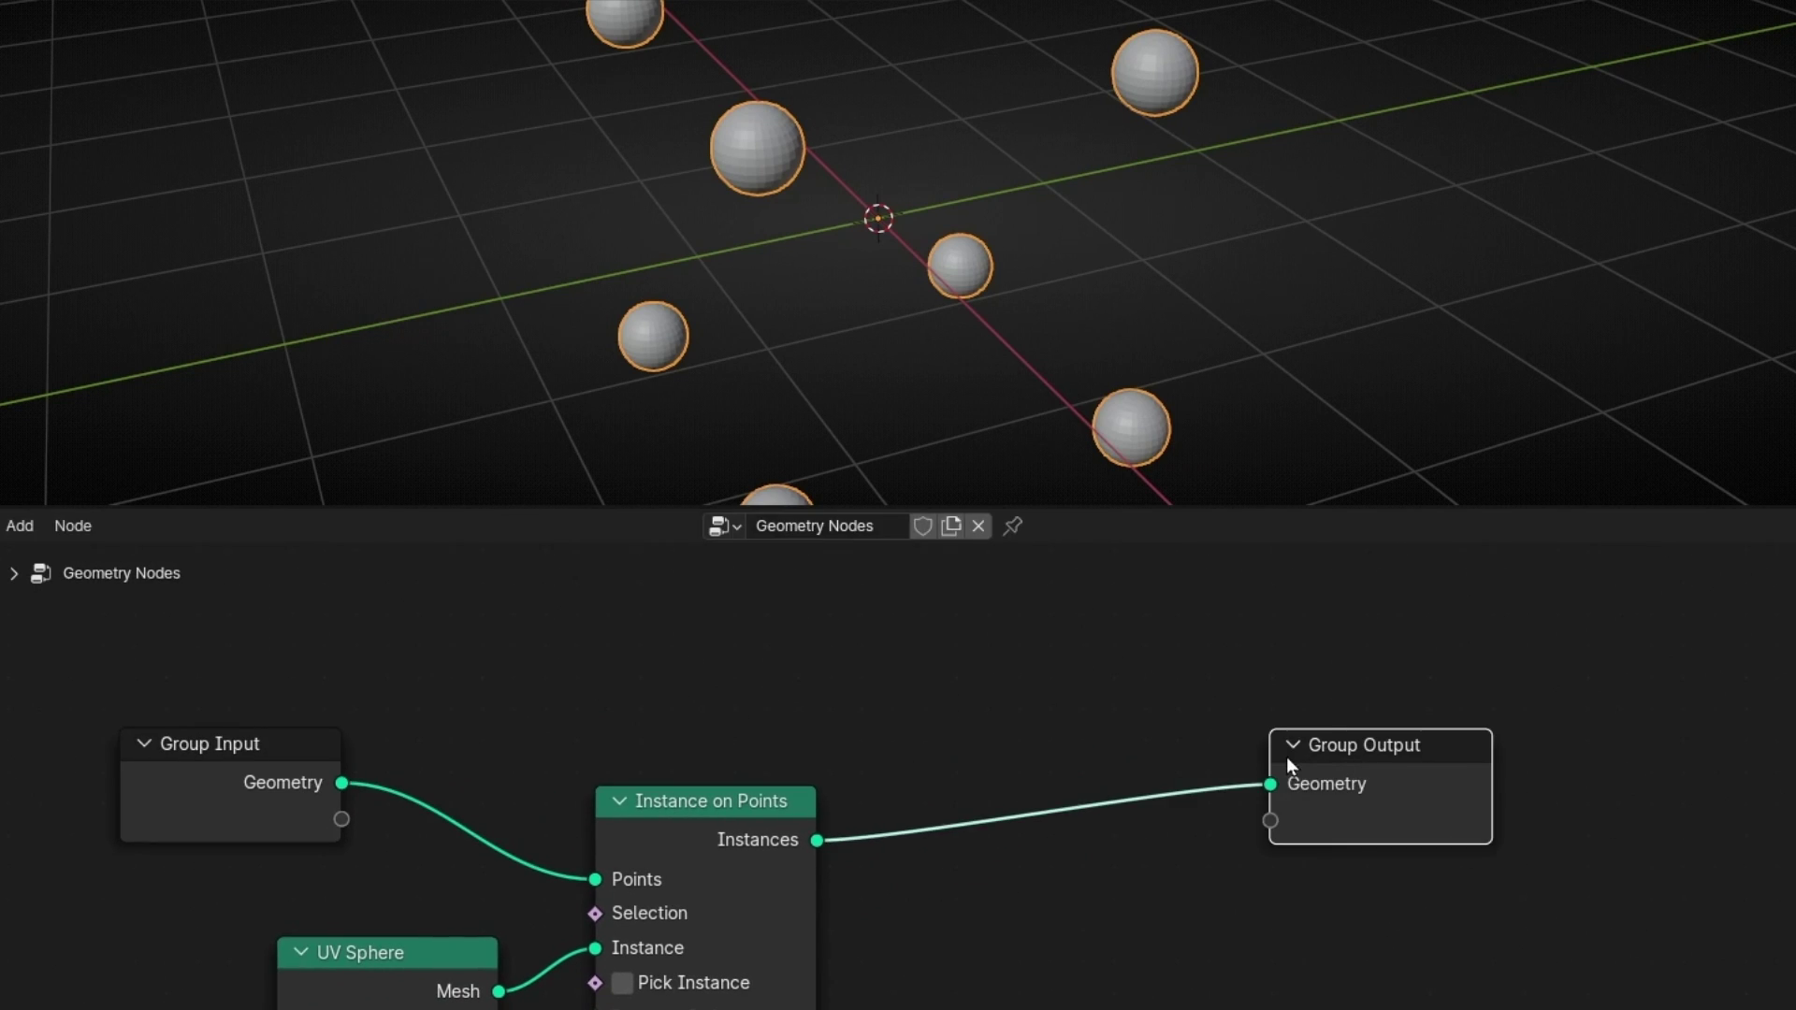
Insert a Join Geometry node before Group Output and also connect the Group Input geometry to it.
key("shift+a")
type("join")
key("Down")
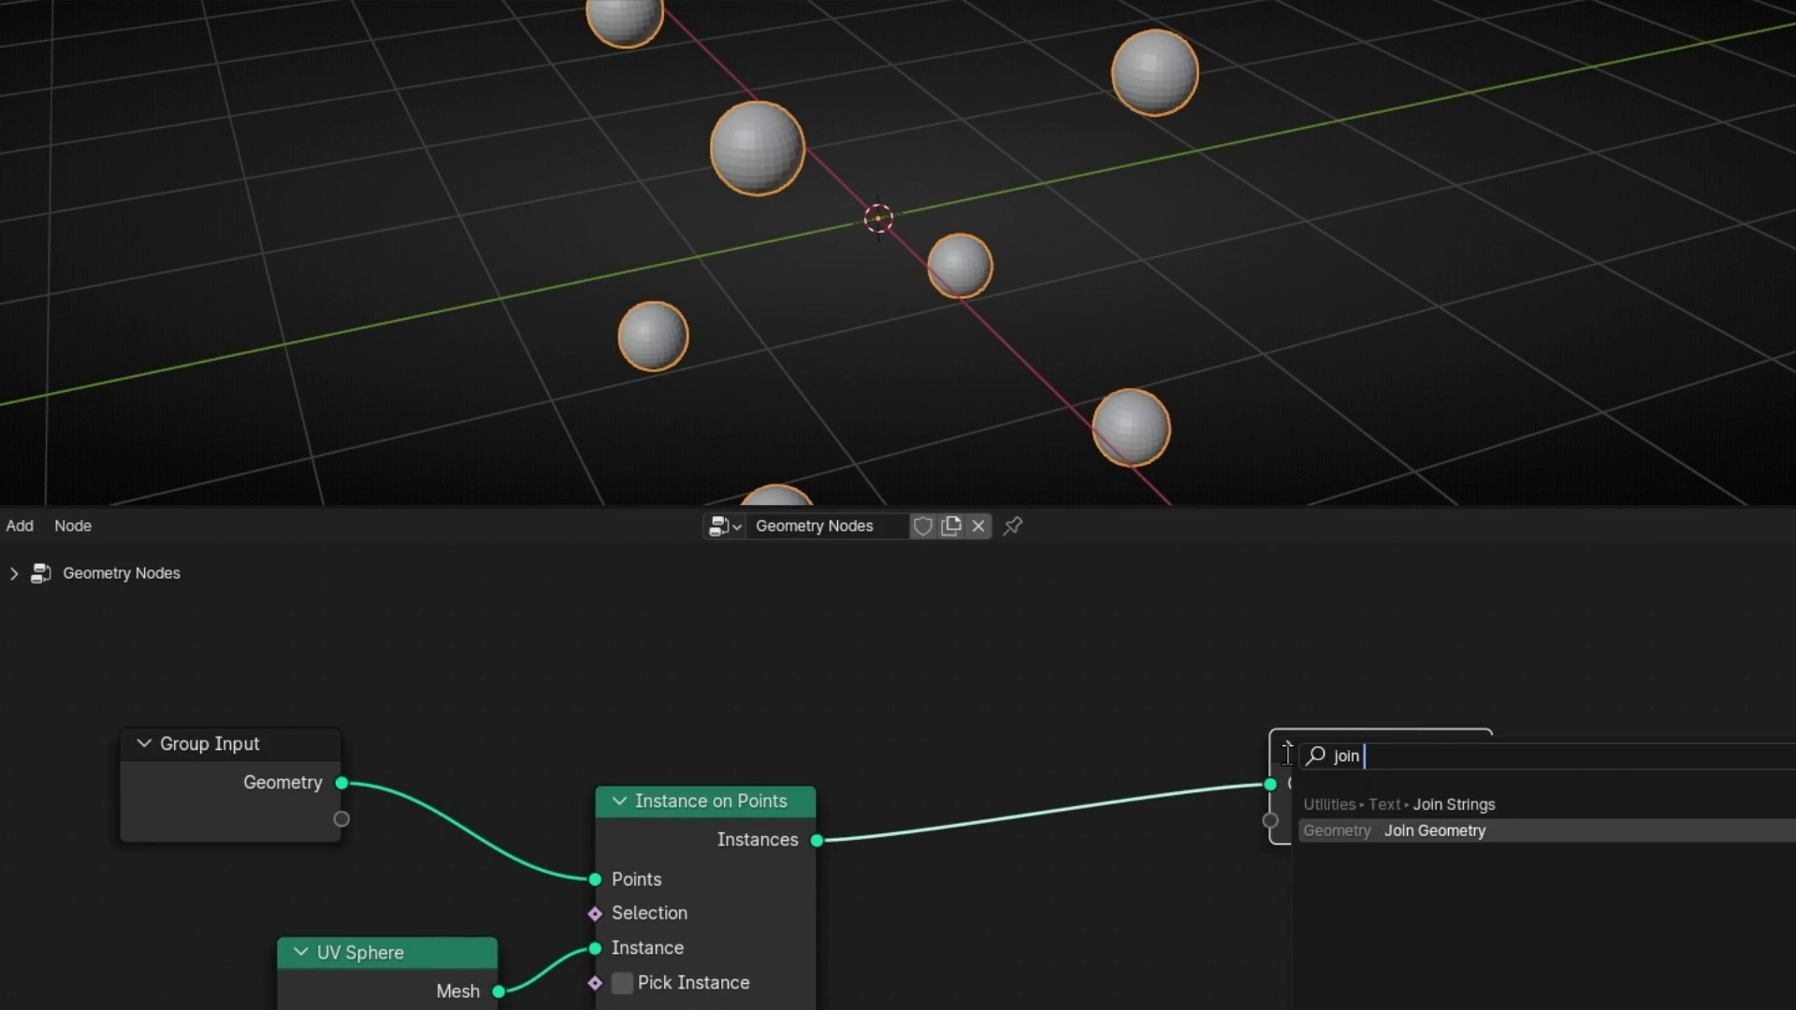
key("Return")
left_click(988, 744)
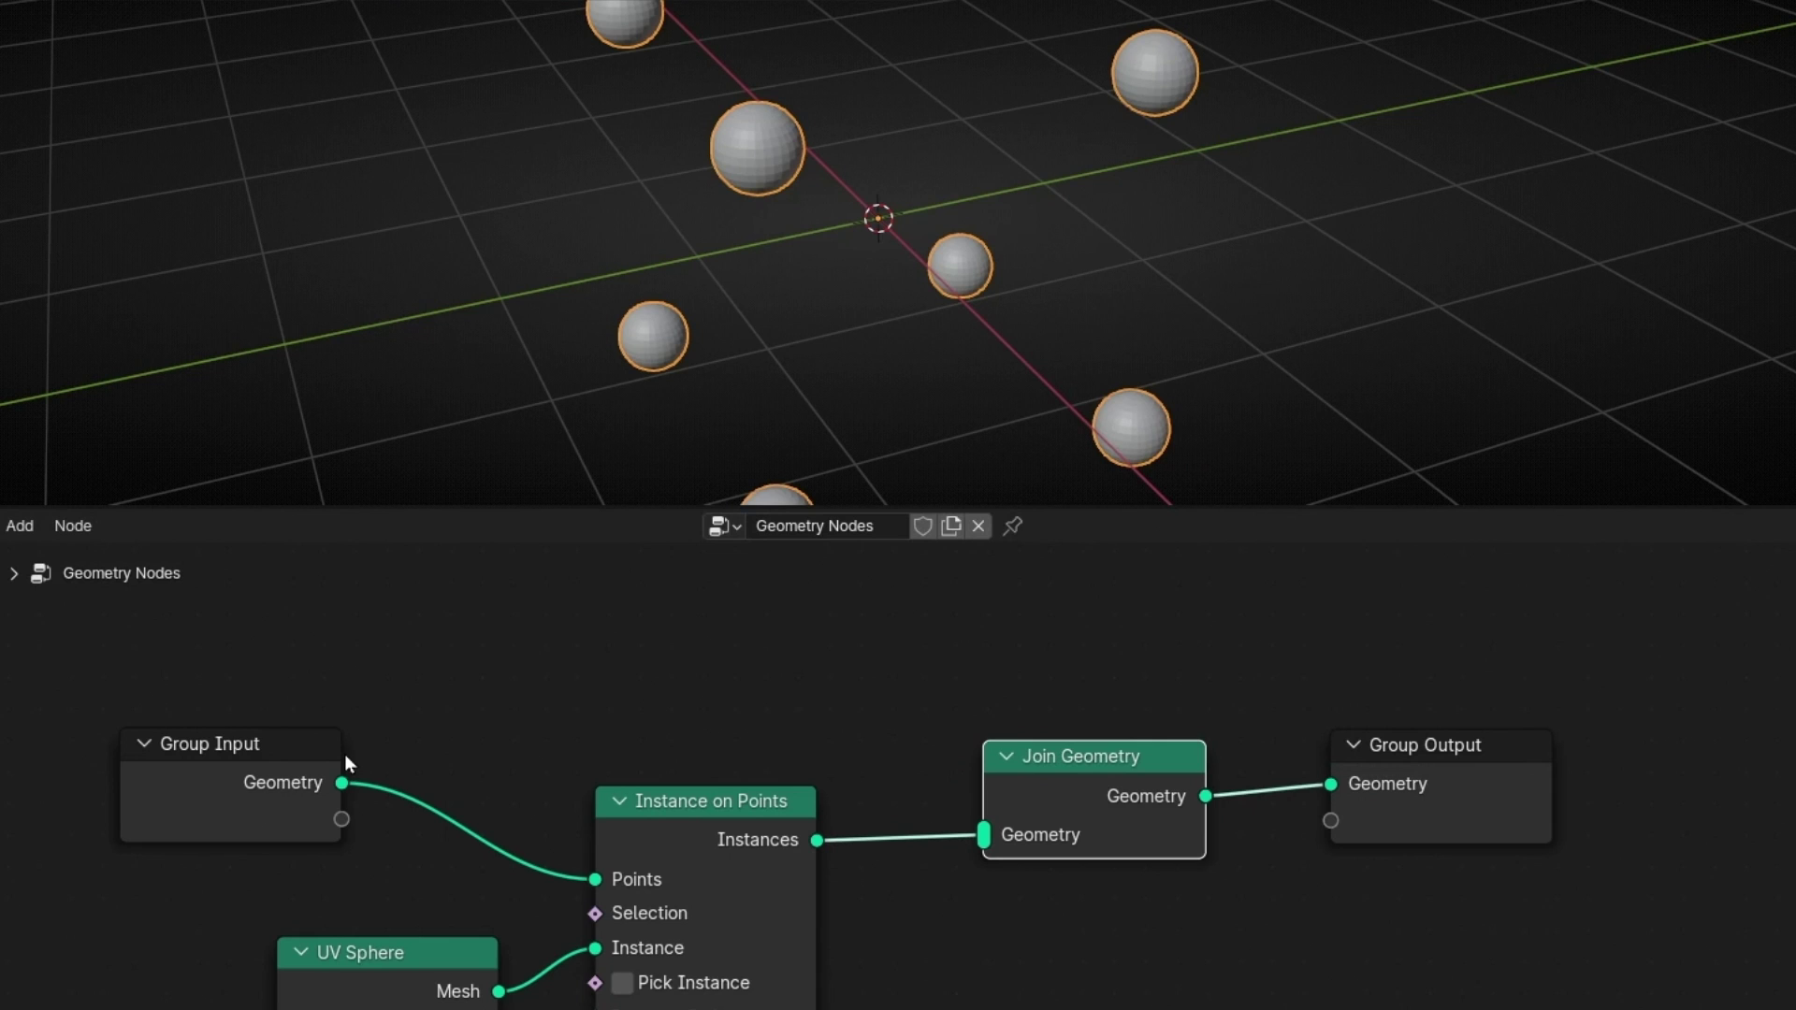
left_click_drag(343, 783, 984, 834)
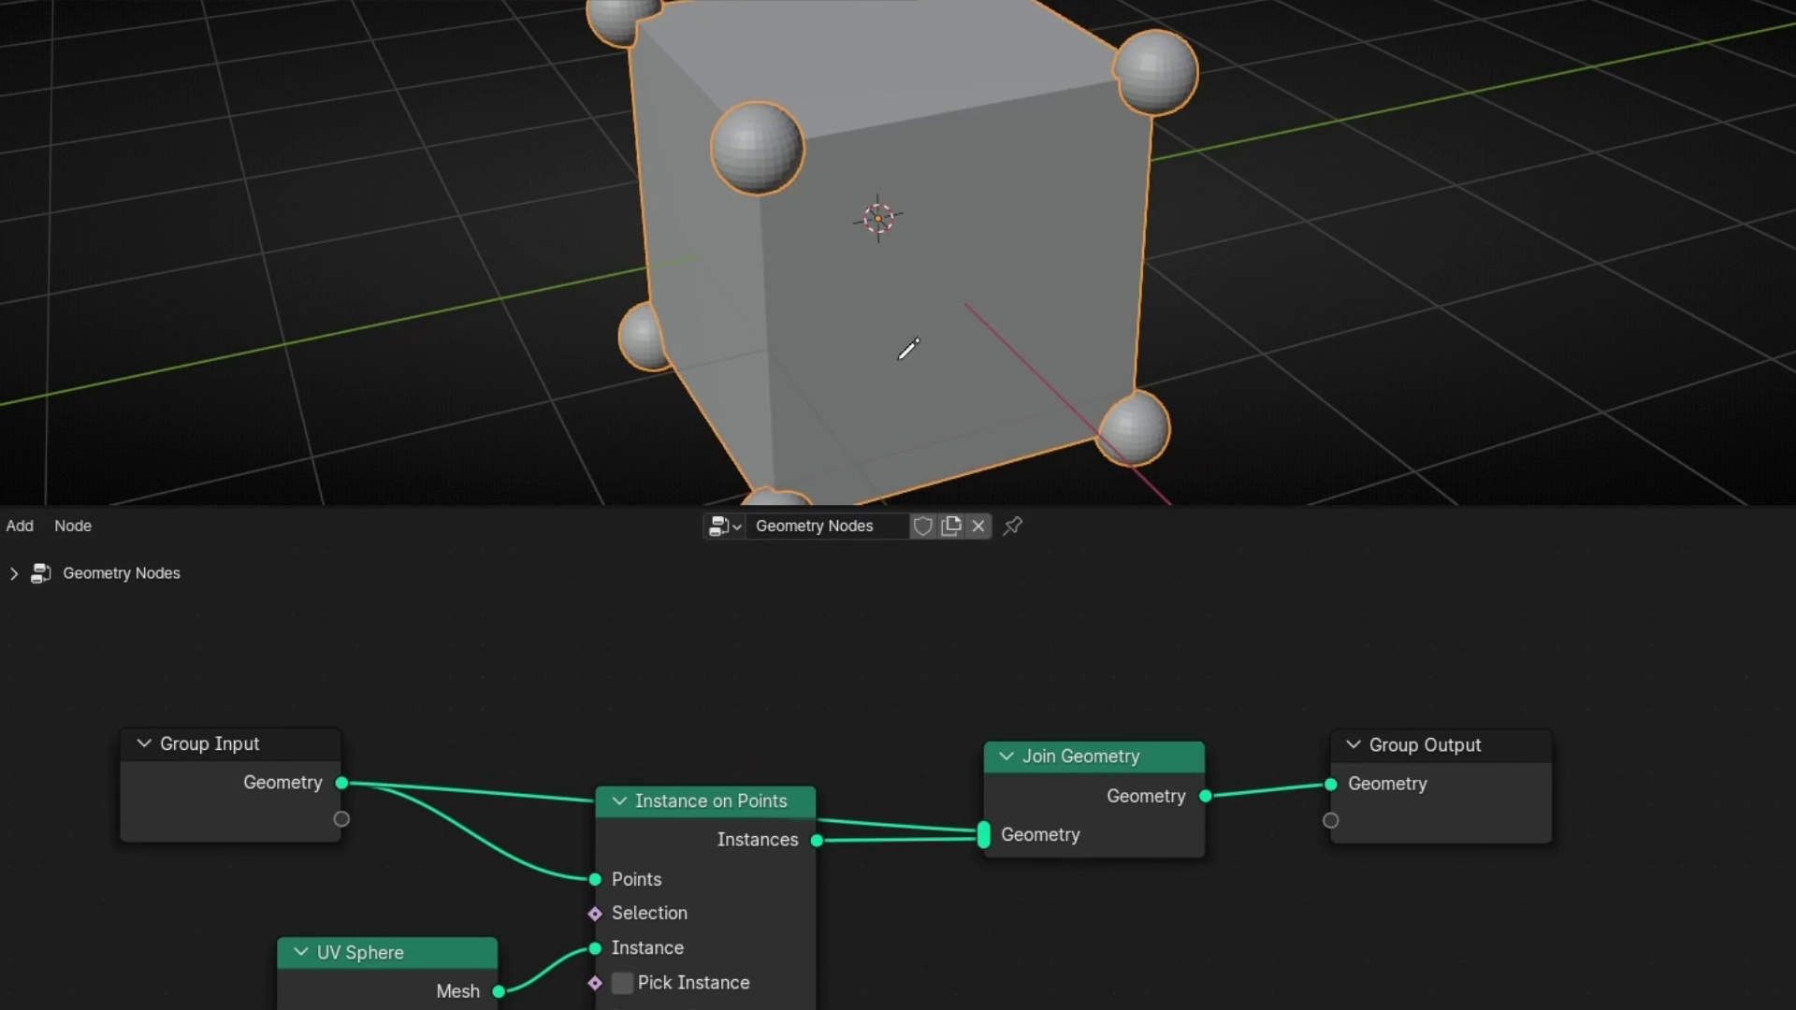
Annotate a cross through the centre of one cube face and erase the annotation.
middle_click_drag(987, 298, 698, 281)
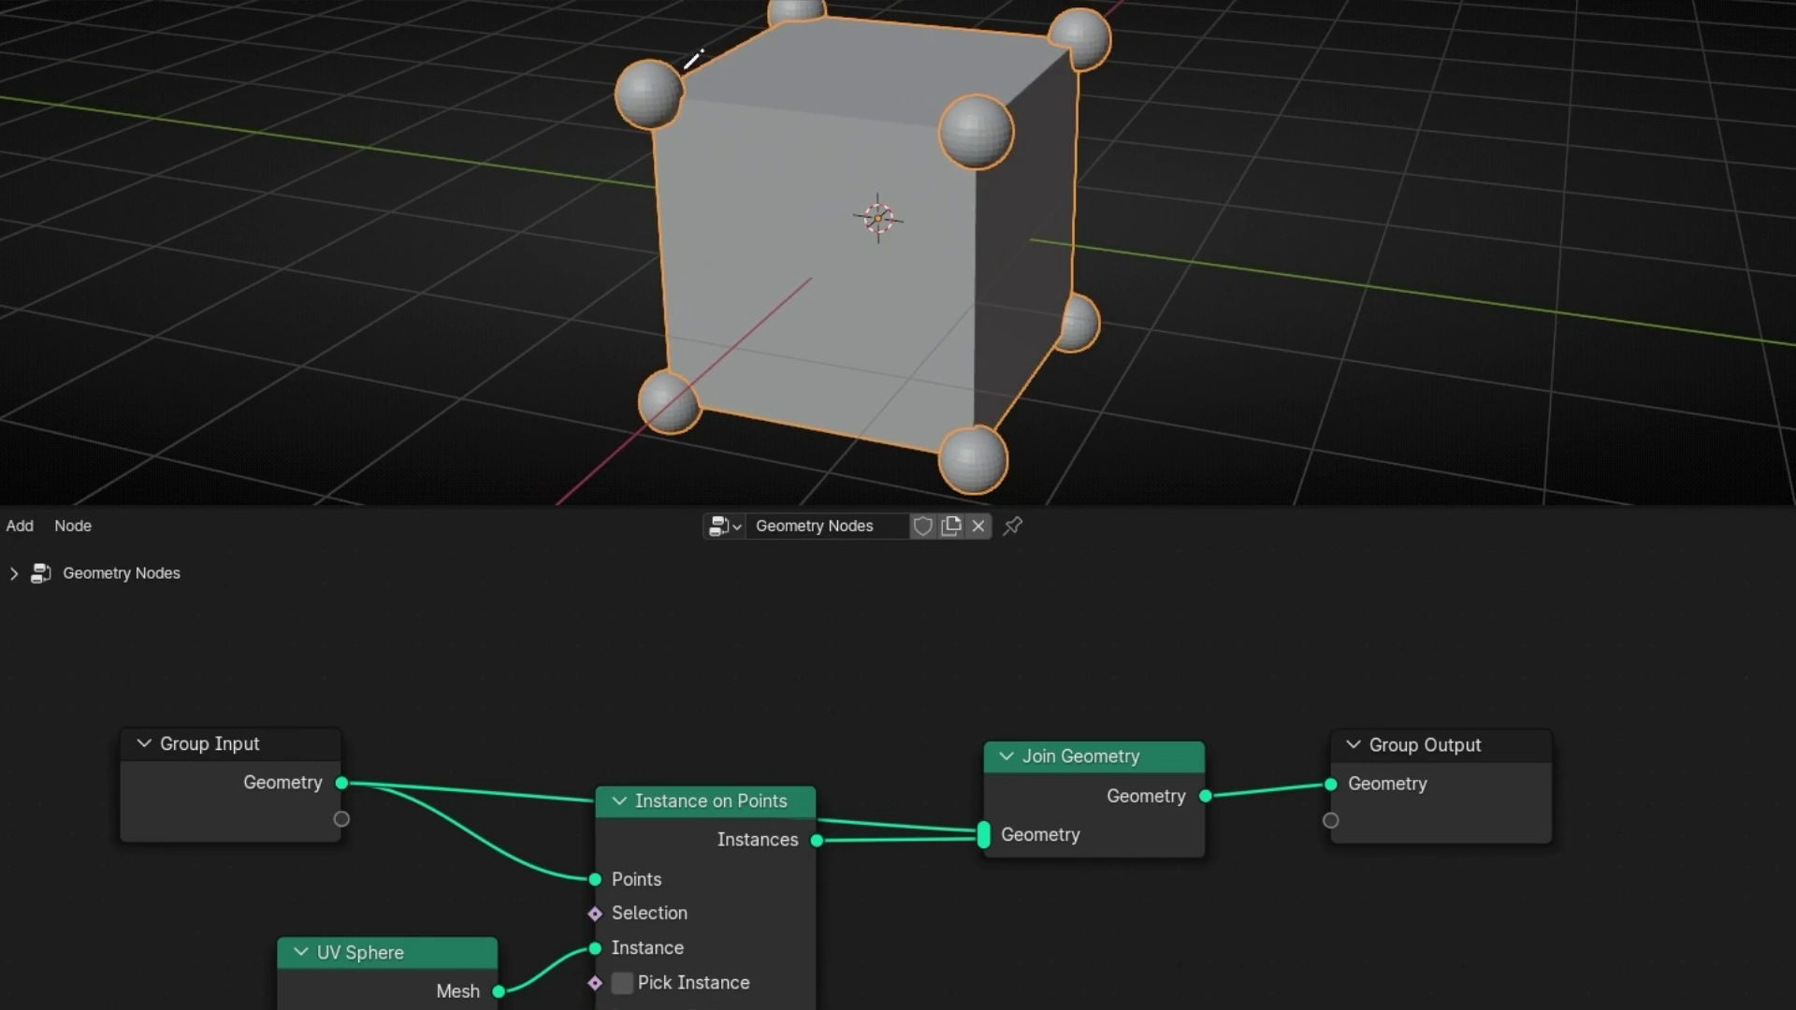
scroll(852, 302, "up", 2)
left_click_drag(803, 98, 806, 445)
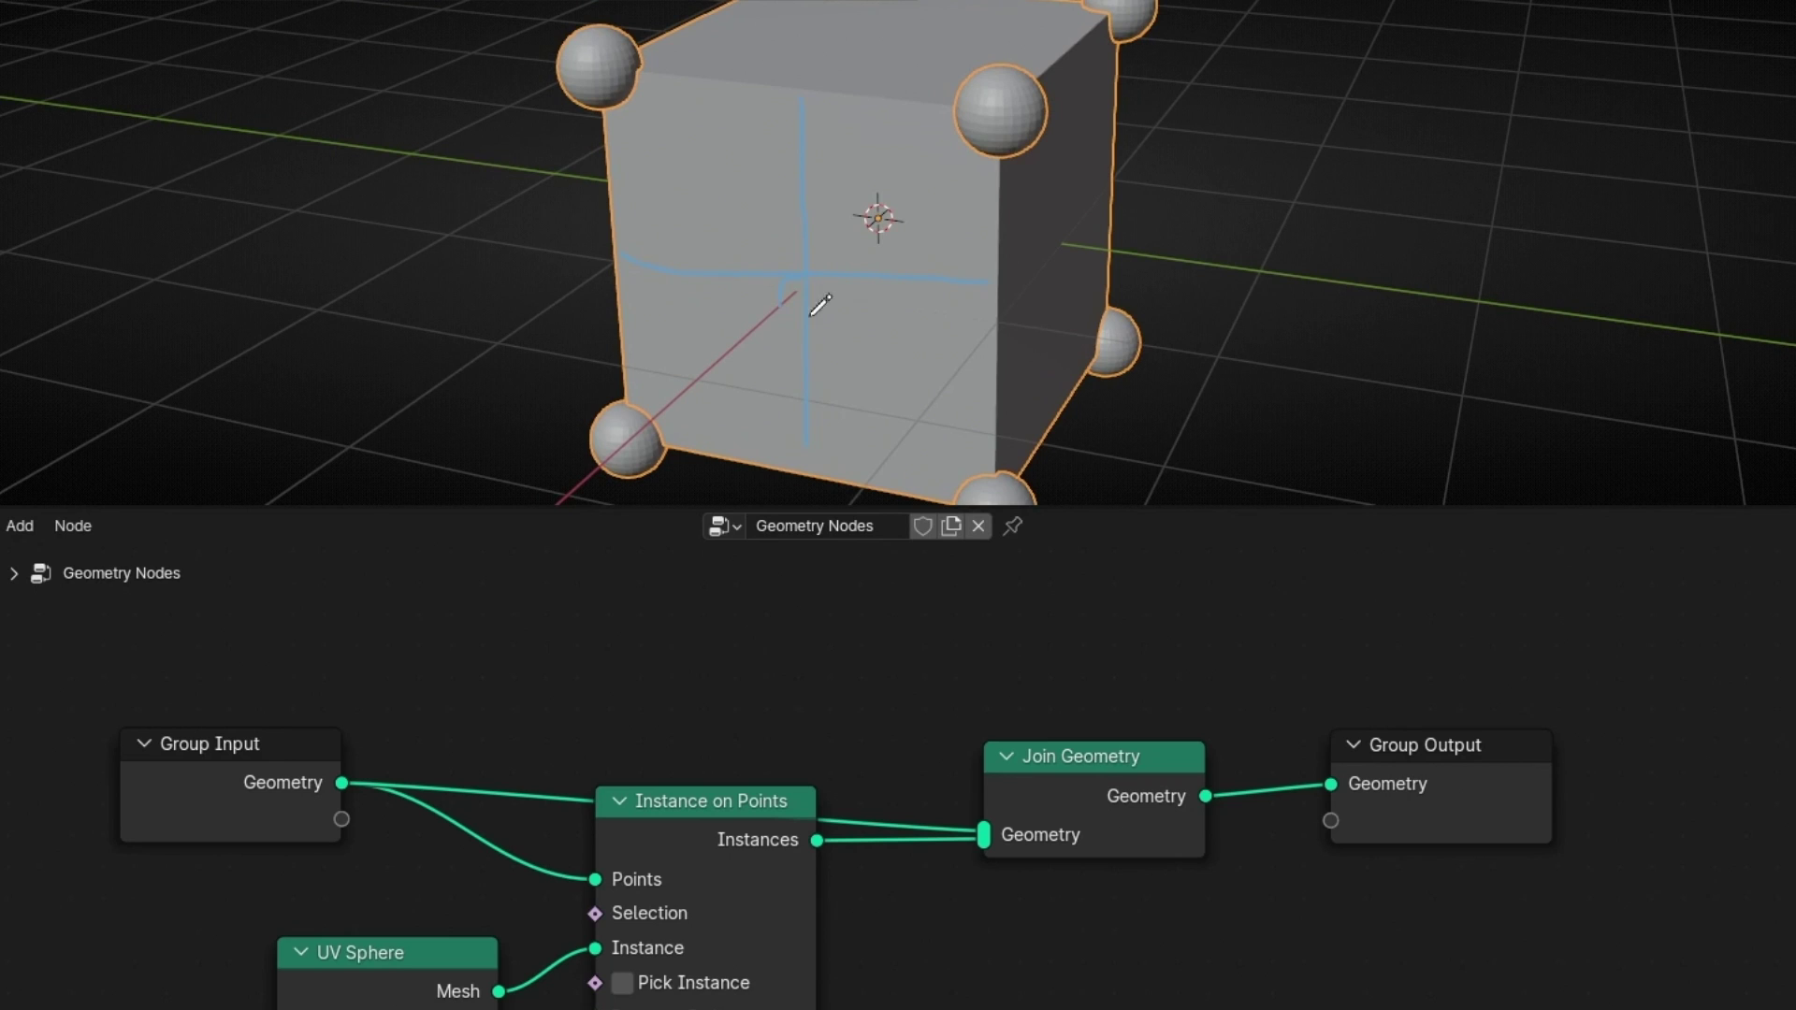
middle_click_drag(1018, 267, 934, 280)
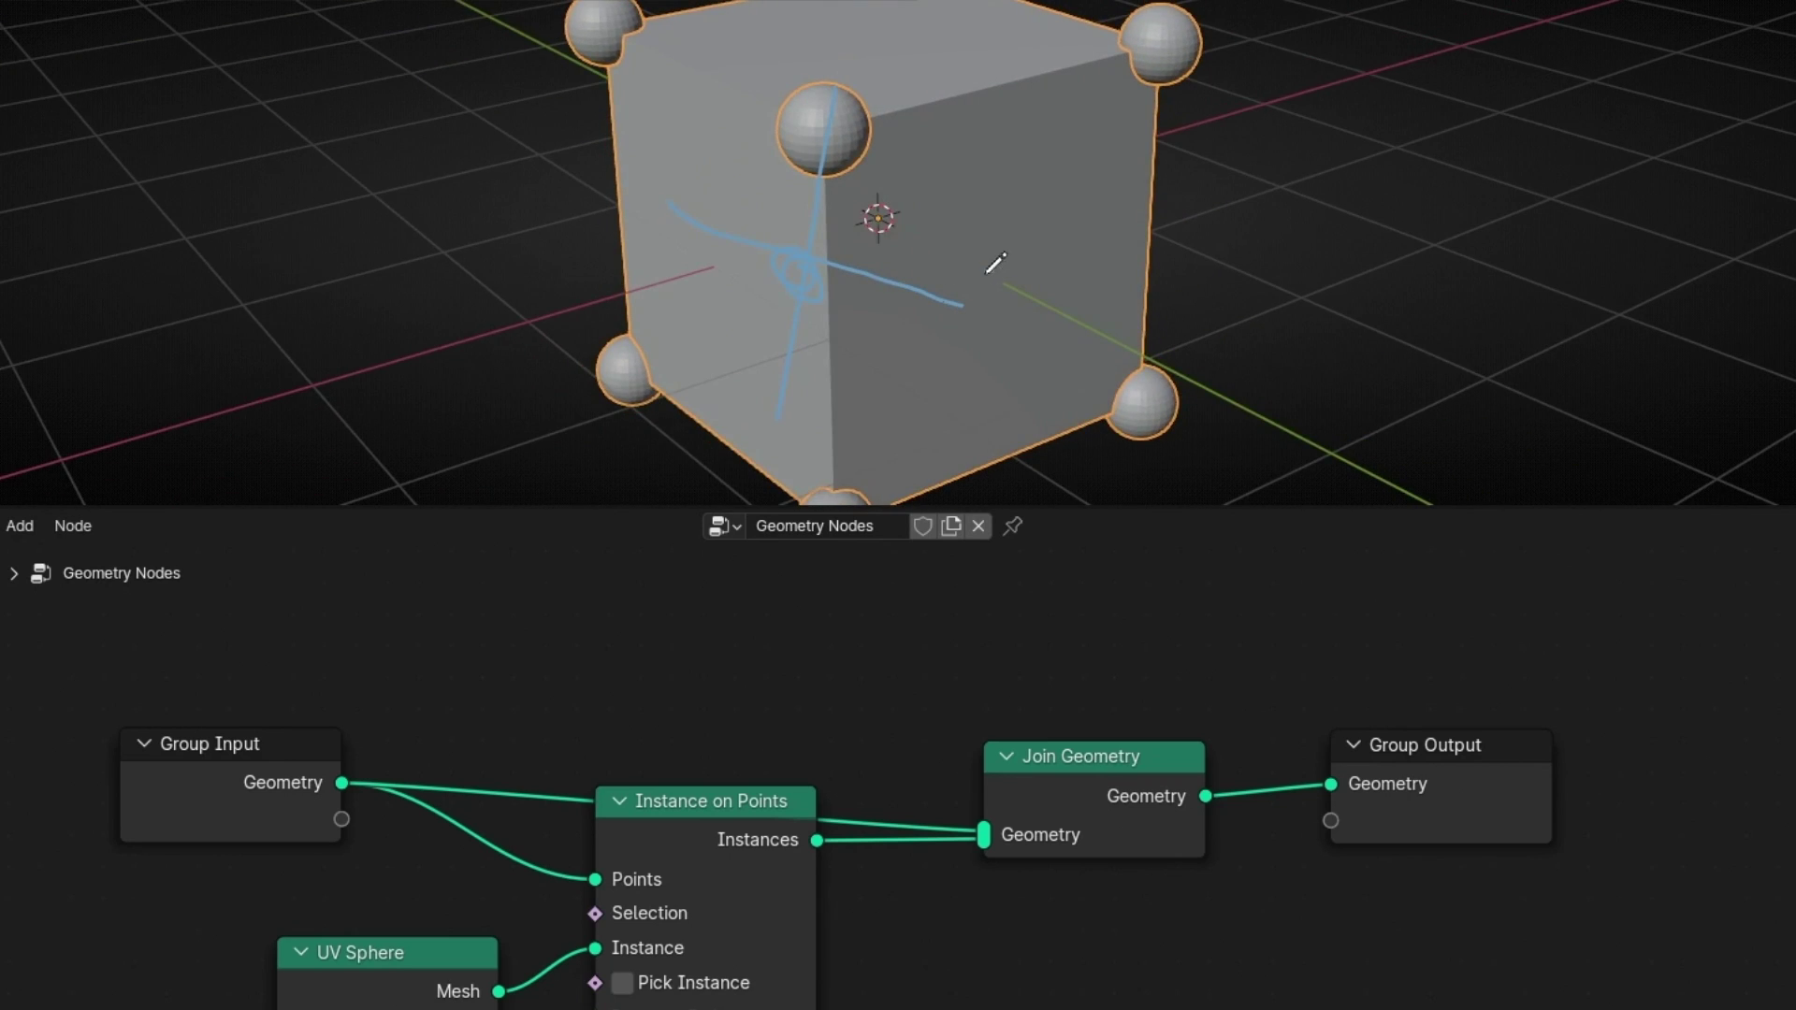
mouse_move(988, 273)
left_mouse_down()
mouse_move(1005, 283)
mouse_move(779, 140)
mouse_move(1073, 225)
left_mouse_up()
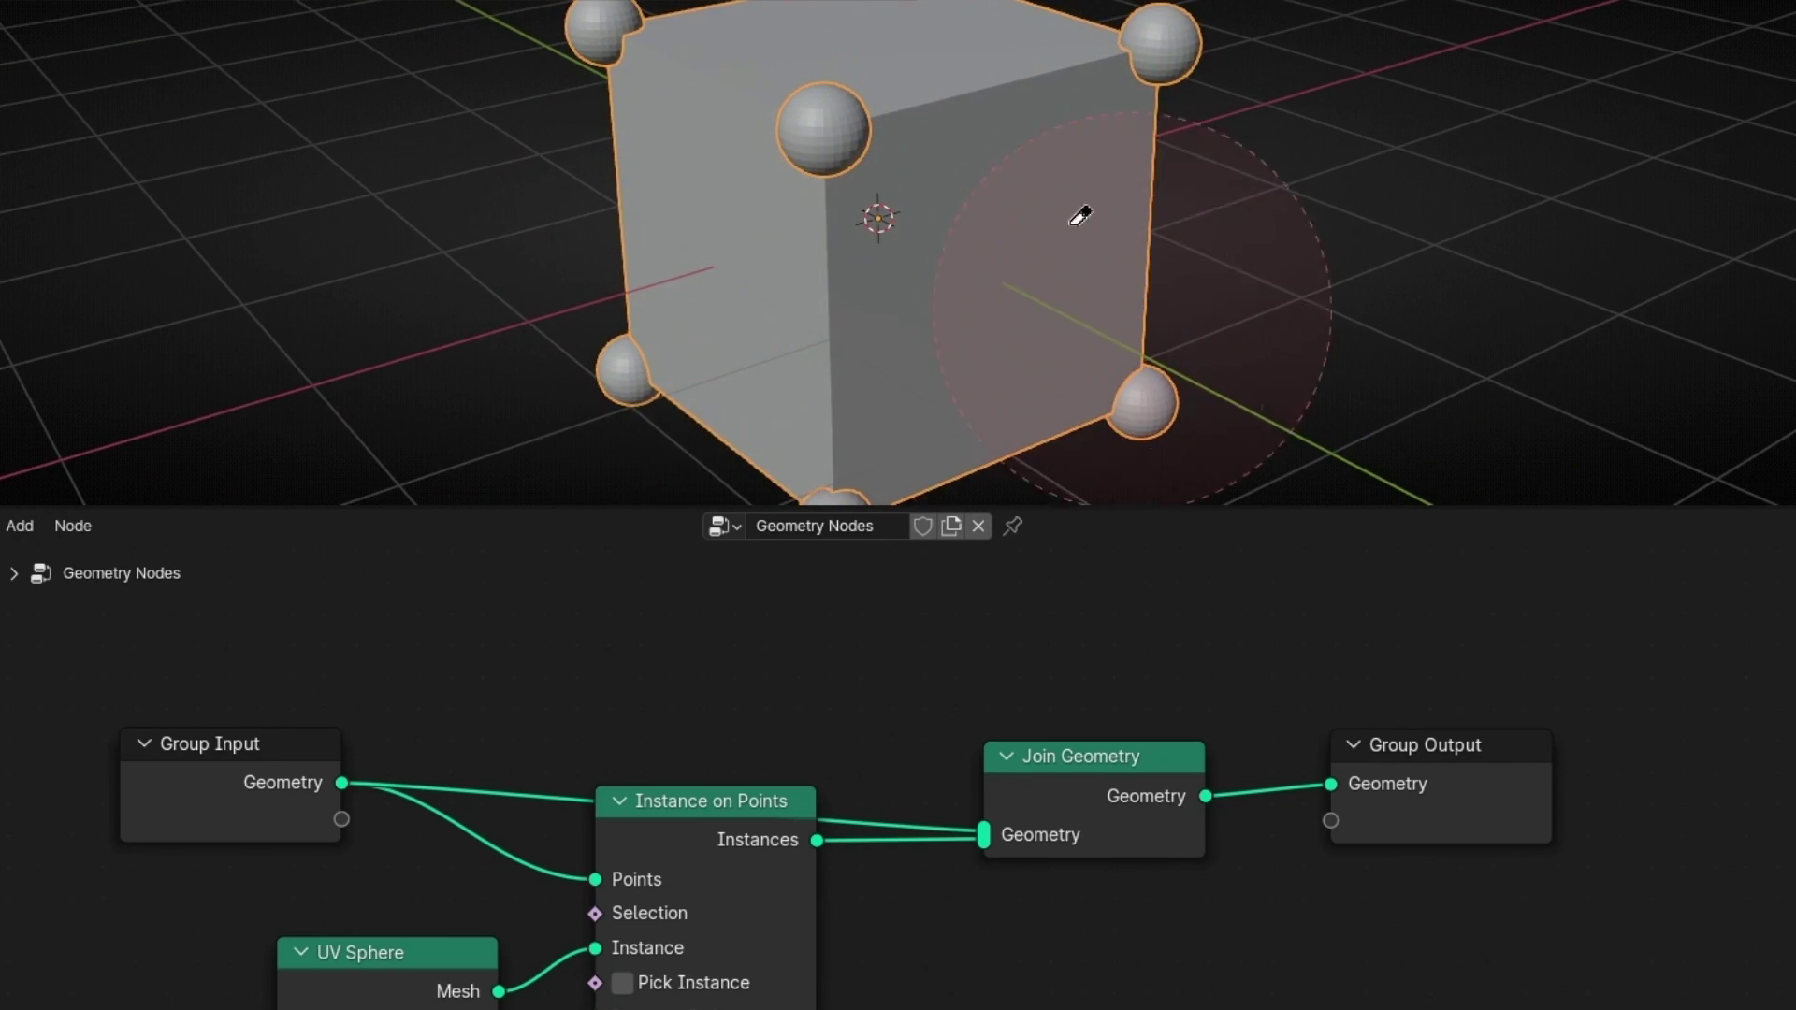
Add a Dual Mesh node to the cube's node tree.
scroll(812, 247, "down", 3)
middle_click_drag(825, 250, 906, 256)
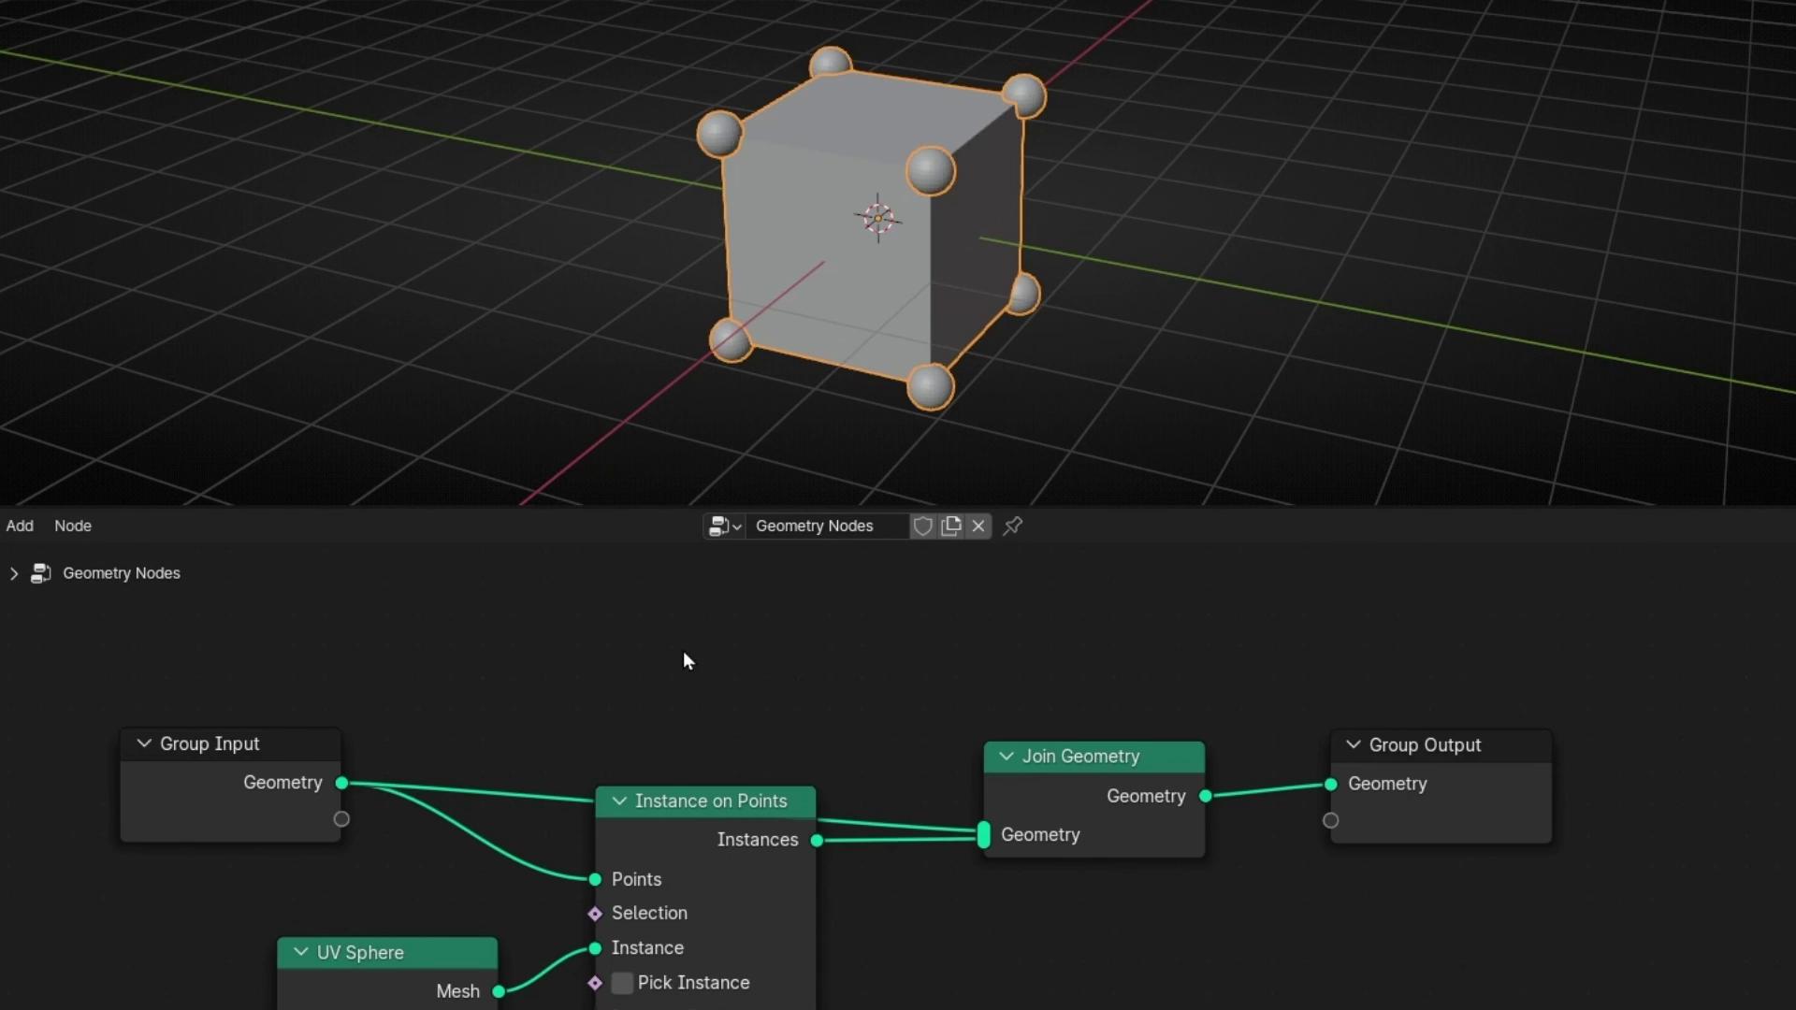
key("shift+a")
type("dual mesh")
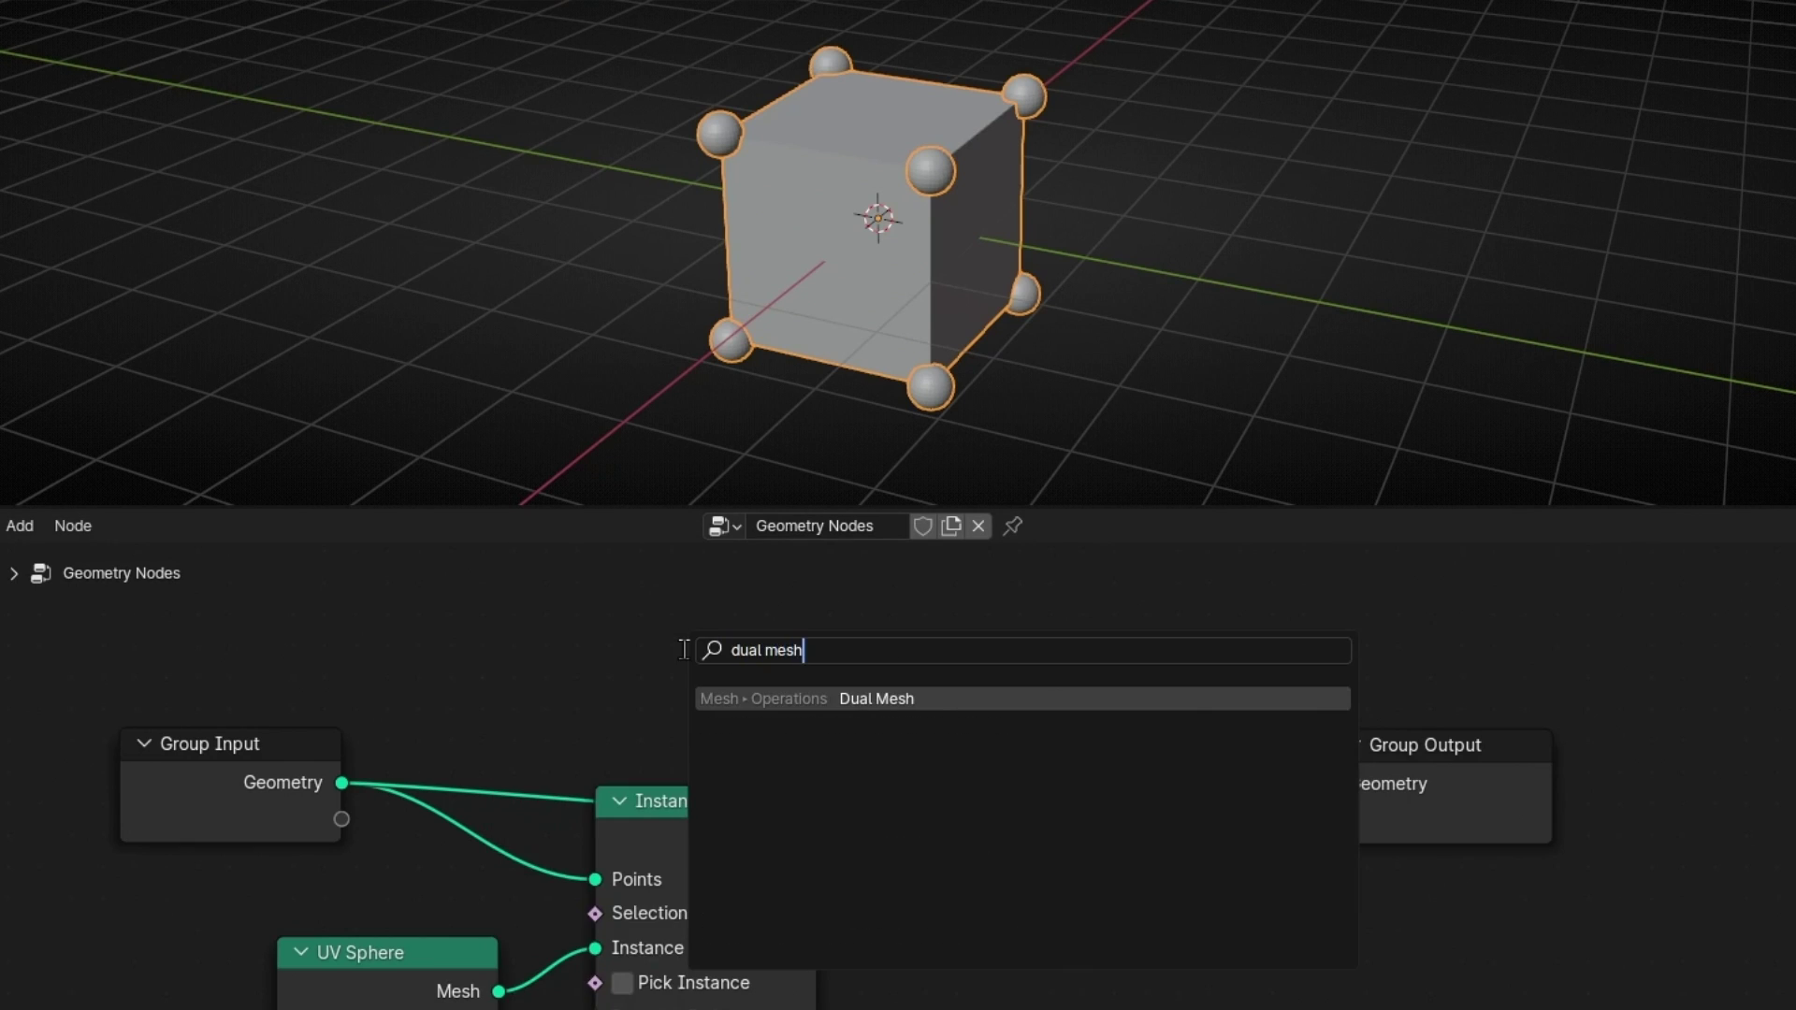
key("Return")
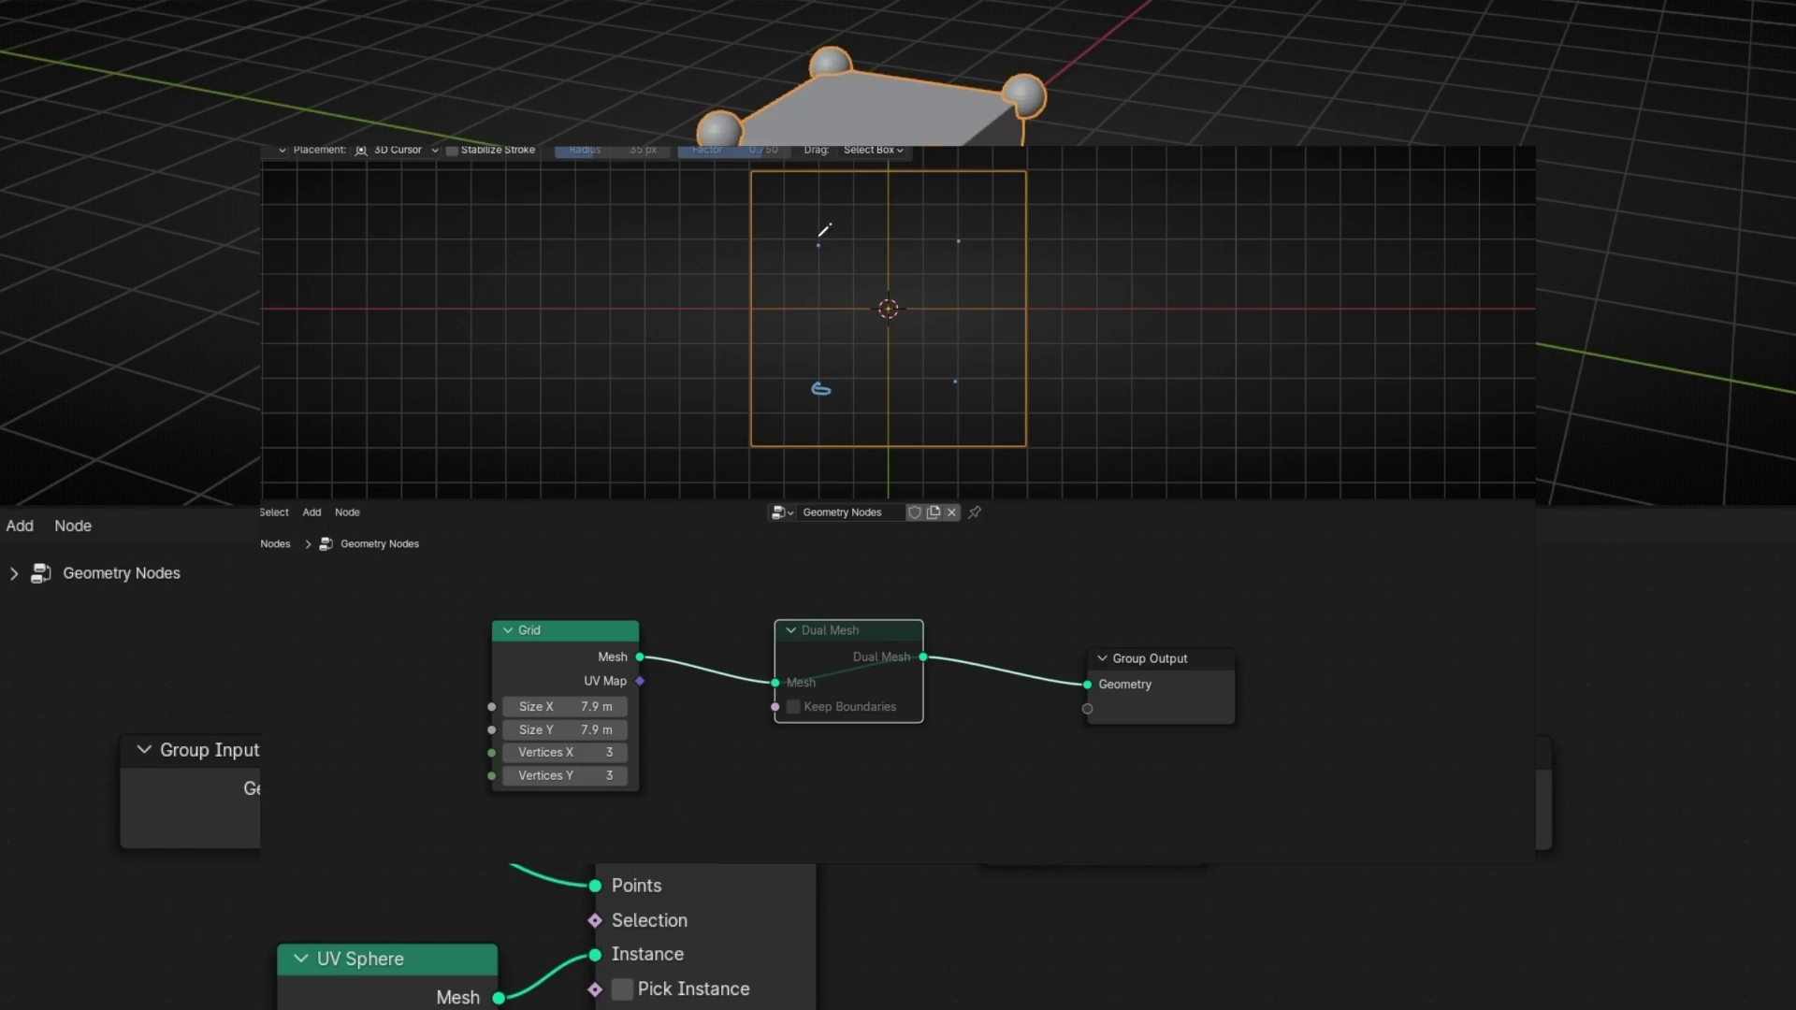
In the grid example, annotate a square linking the four face centres and unmute the Dual Mesh node.
left_click_drag(956, 381, 954, 386)
mouse_move(822, 388)
left_mouse_down()
mouse_move(960, 244)
mouse_move(821, 386)
left_mouse_up()
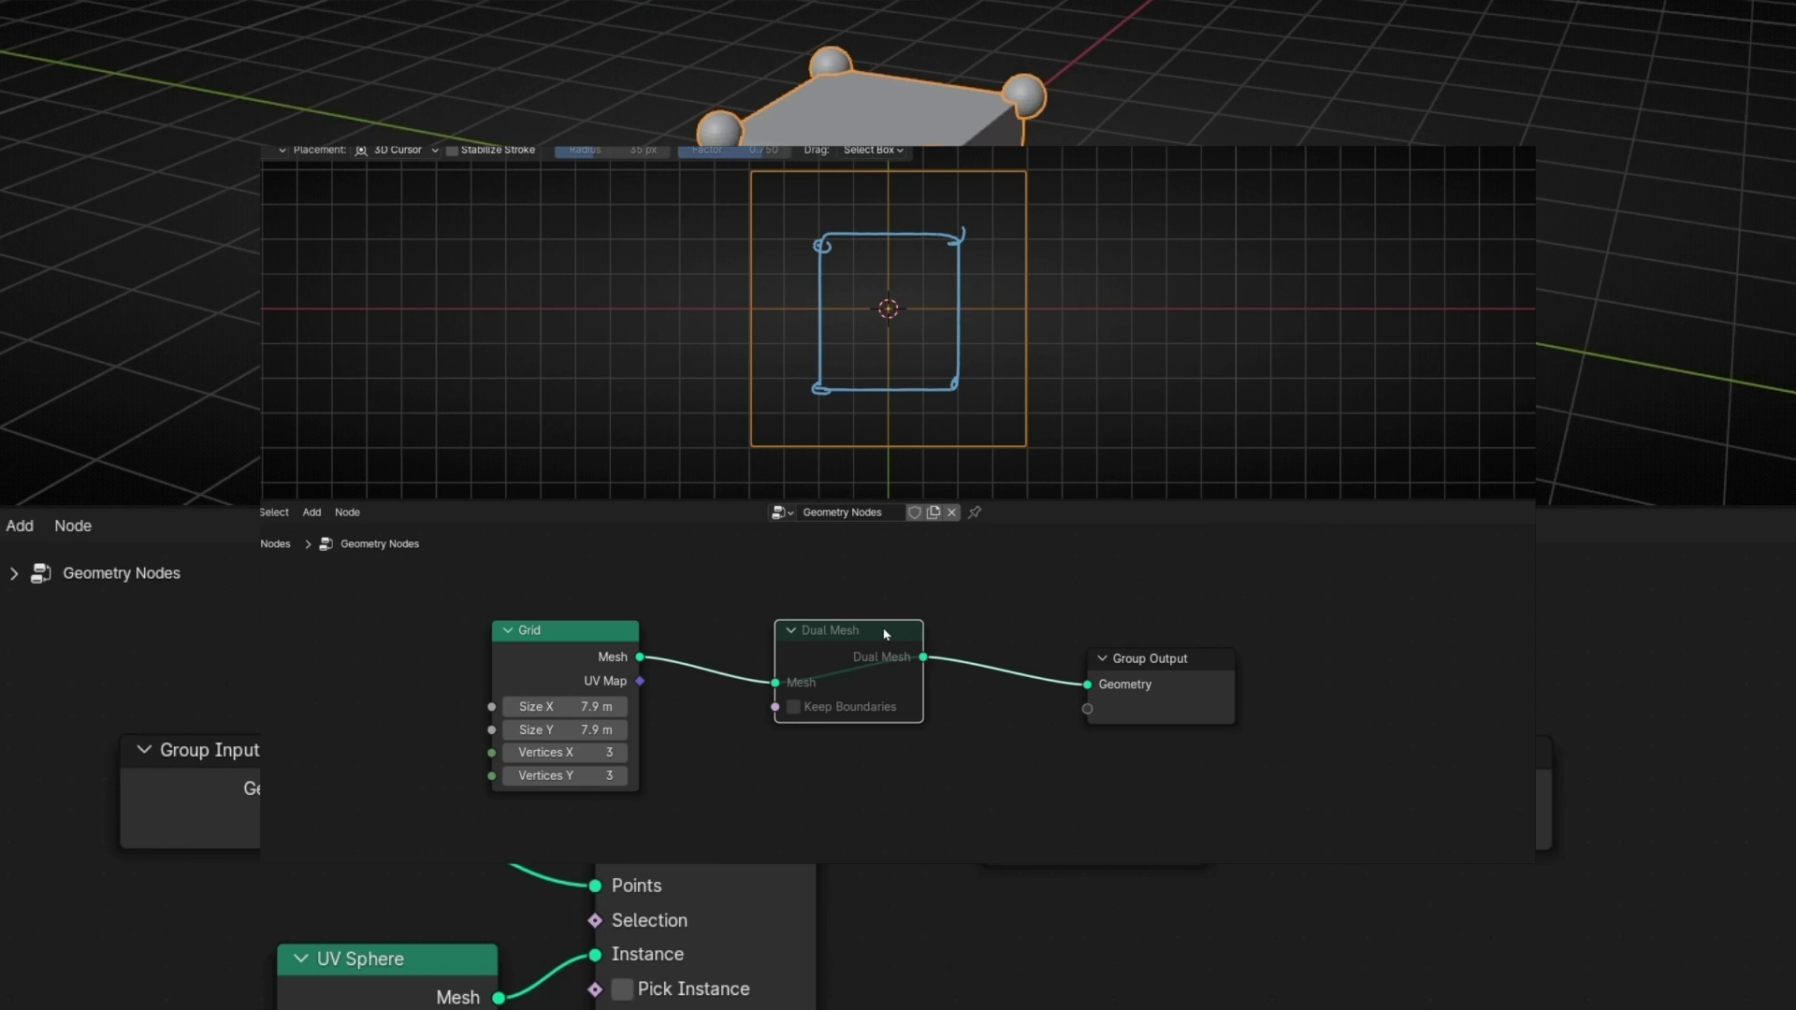
key("m")
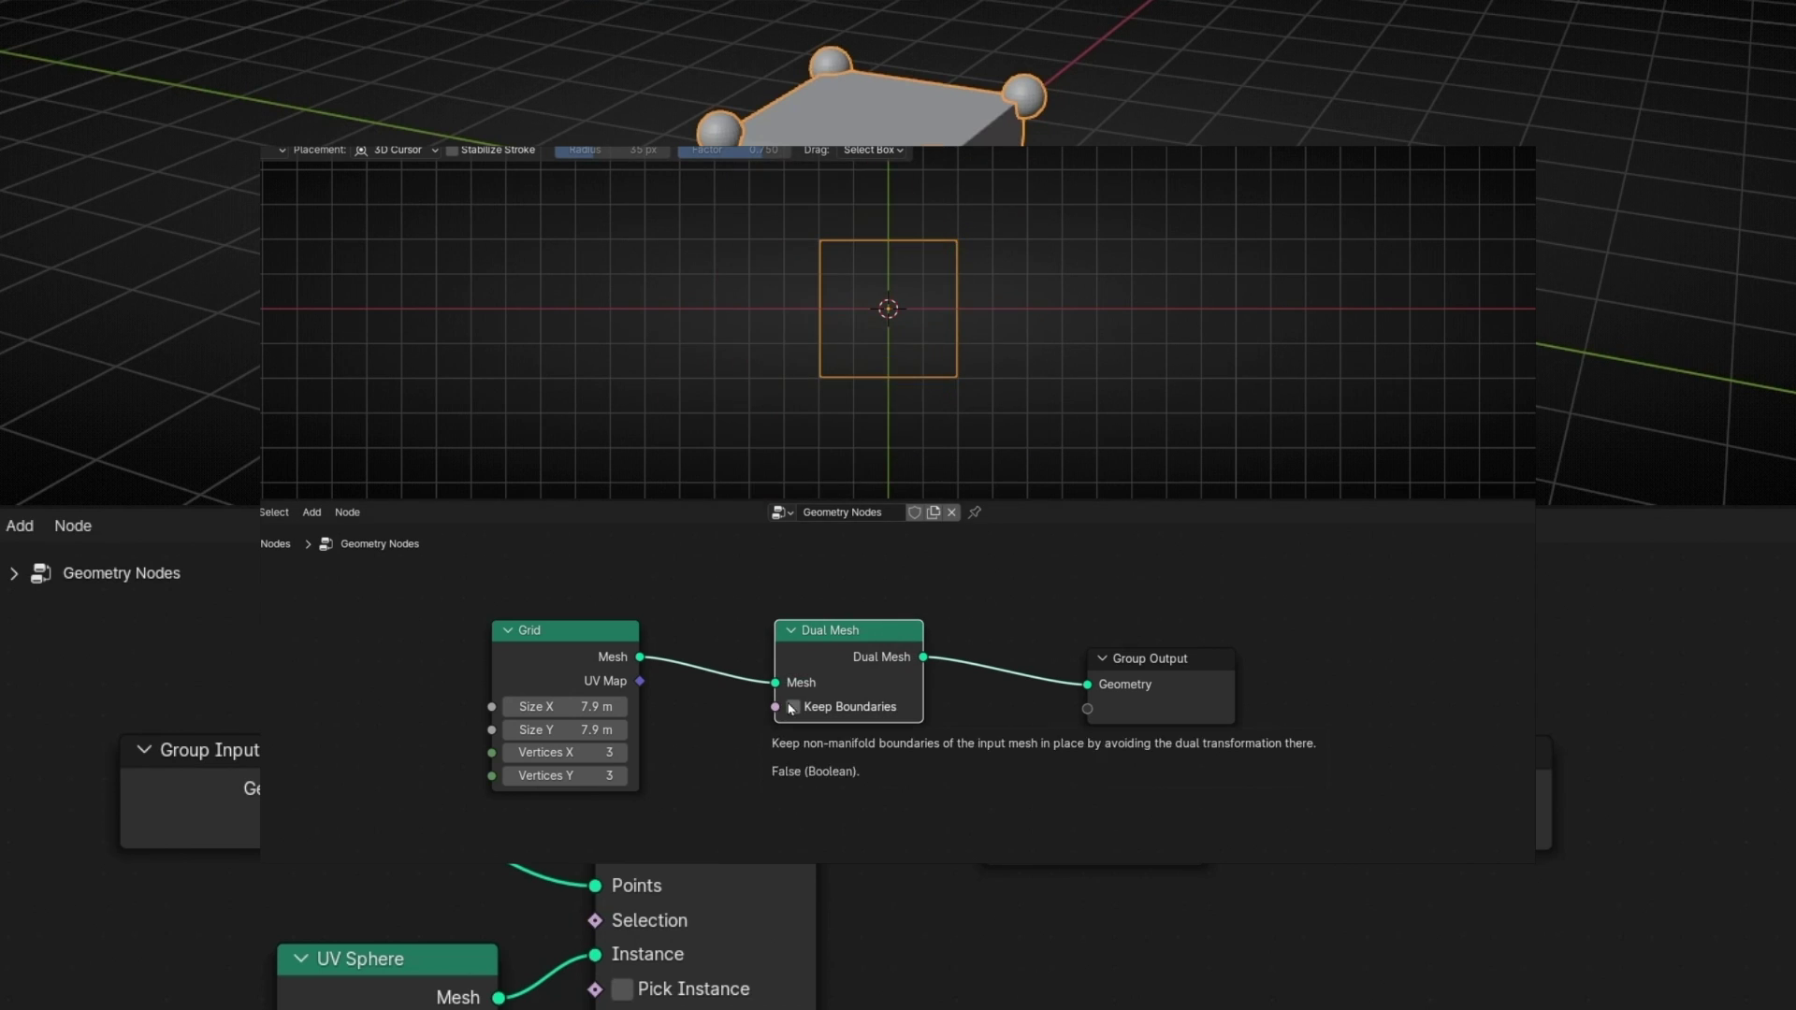
Cut the Group Input's existing links and route its geometry through Dual Mesh into Join Geometry.
right_click_drag(566, 745, 478, 879, "ctrl")
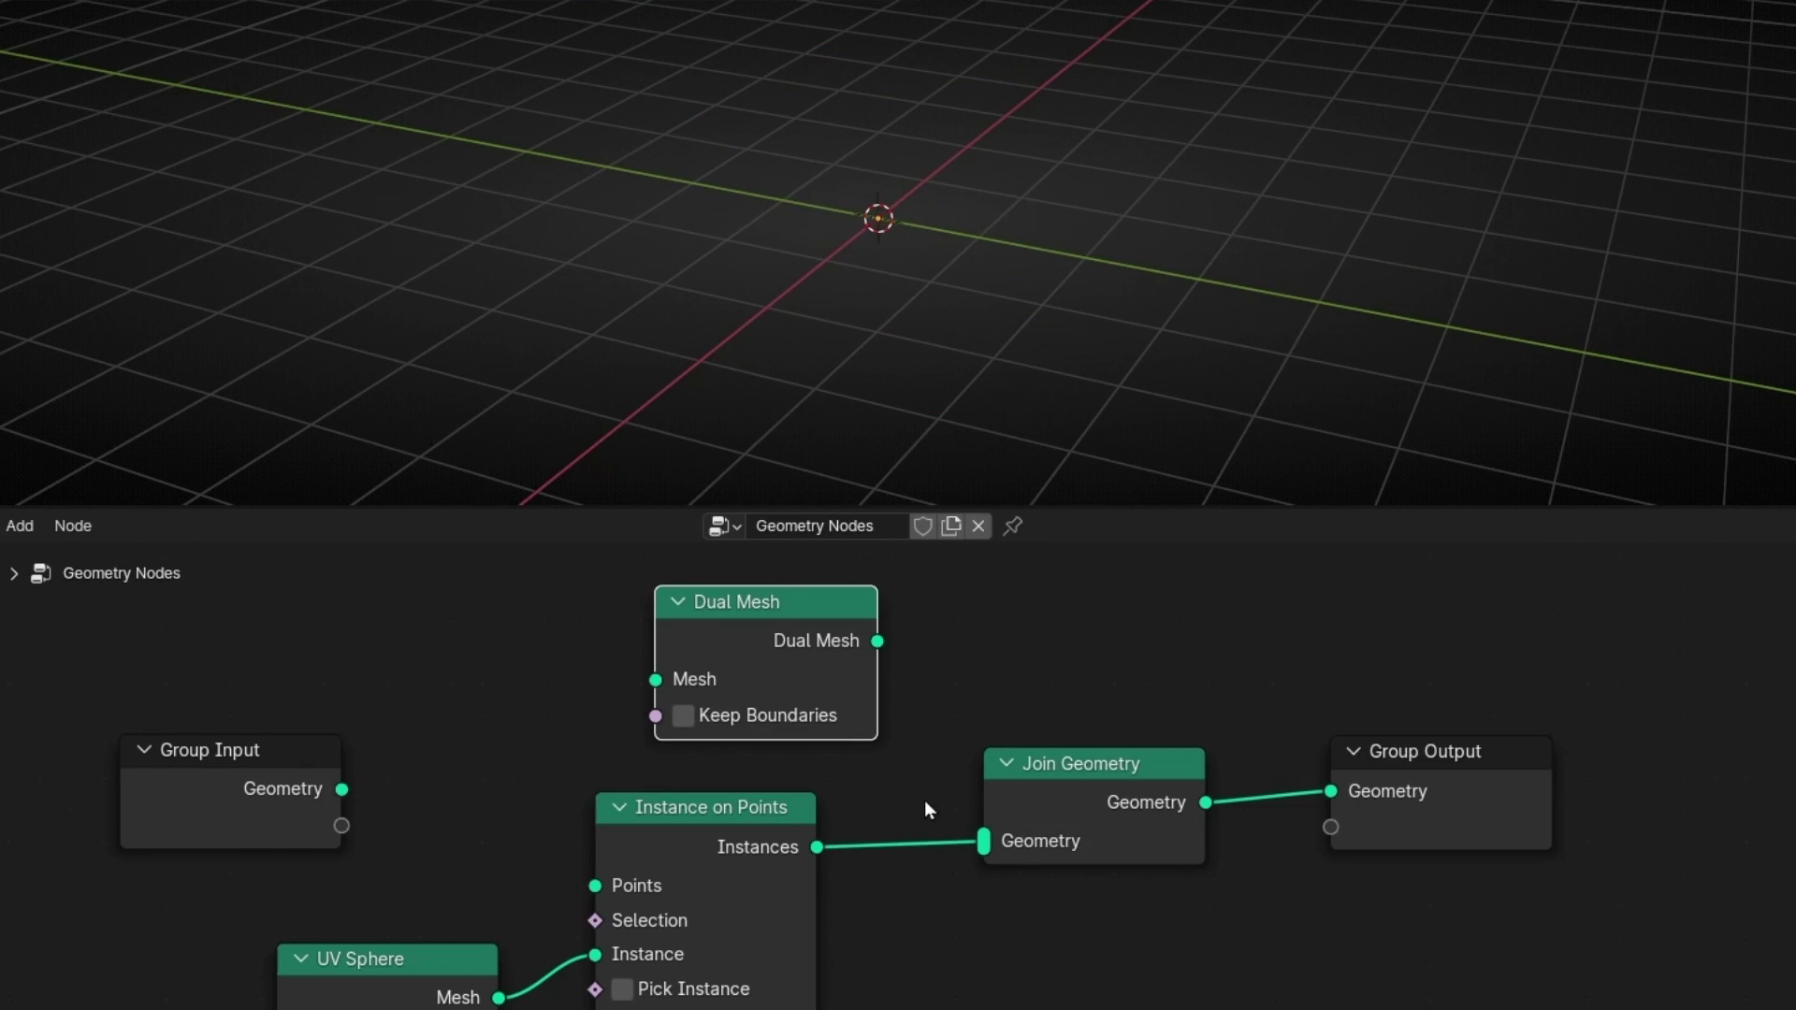
right_click_drag(333, 785, 1055, 834, "alt")
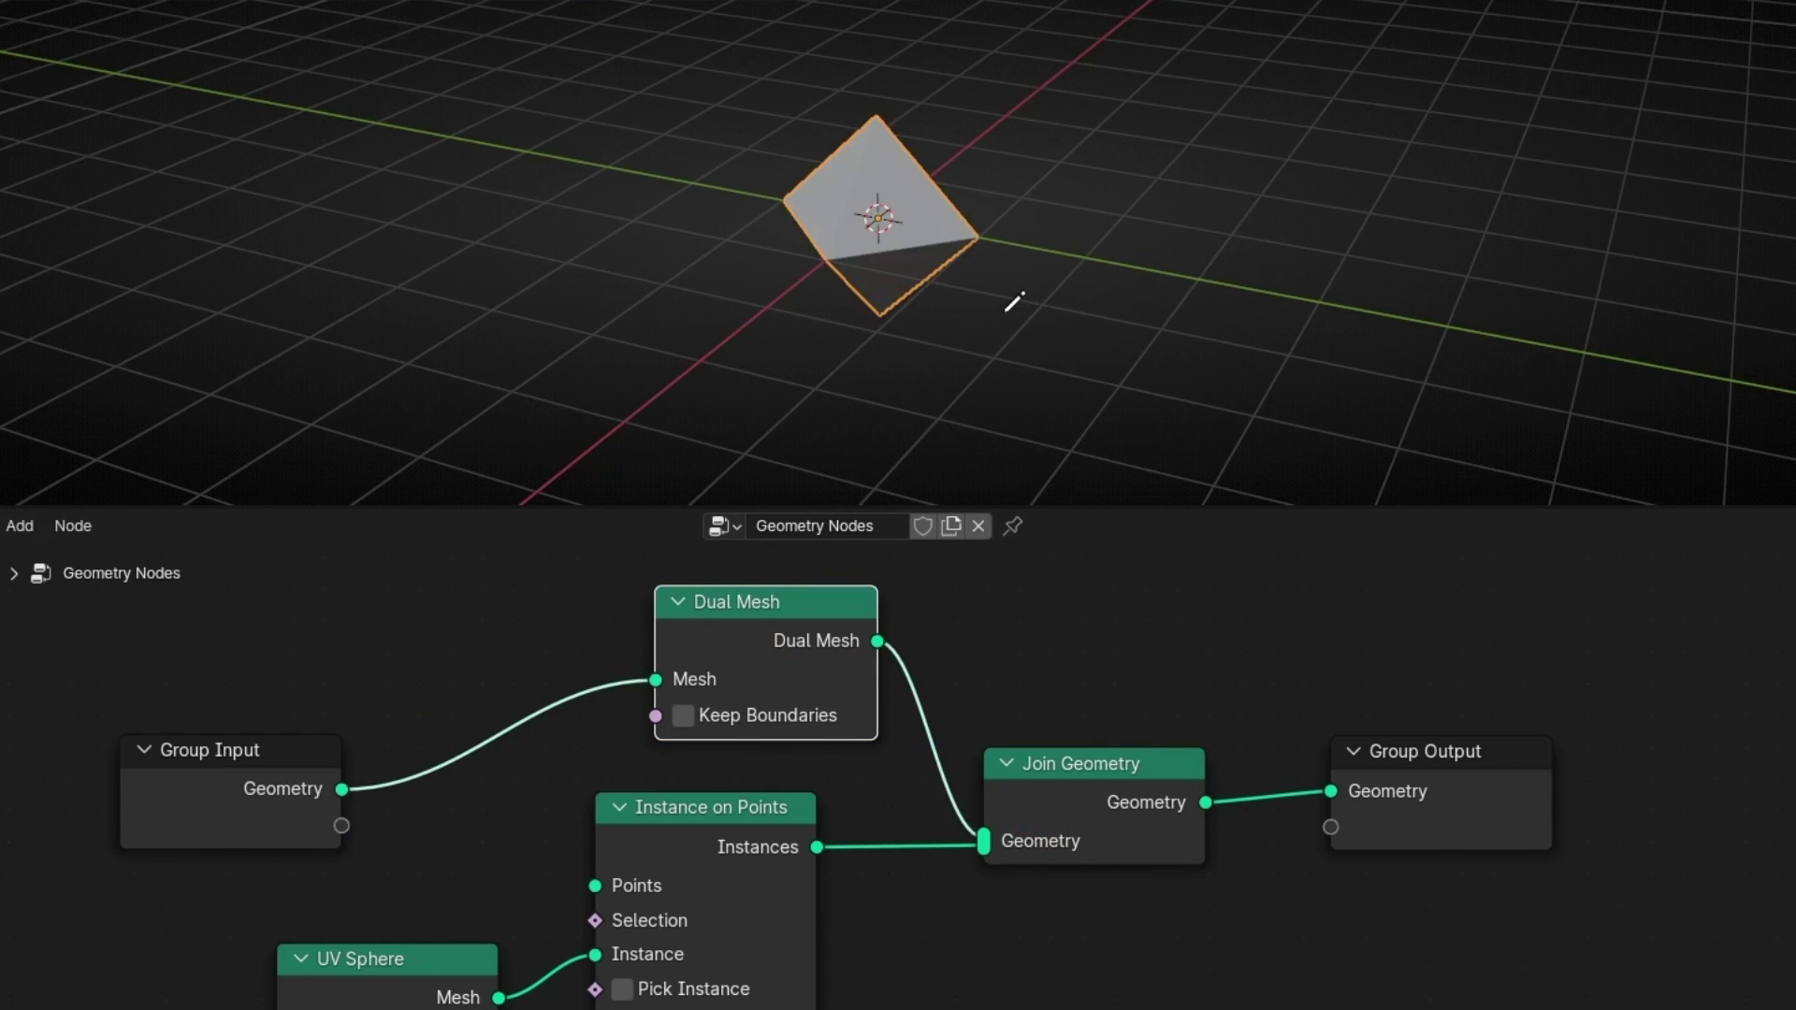
Mute the Dual Mesh node to bring back the original cube.
scroll(1015, 301, "up", 3)
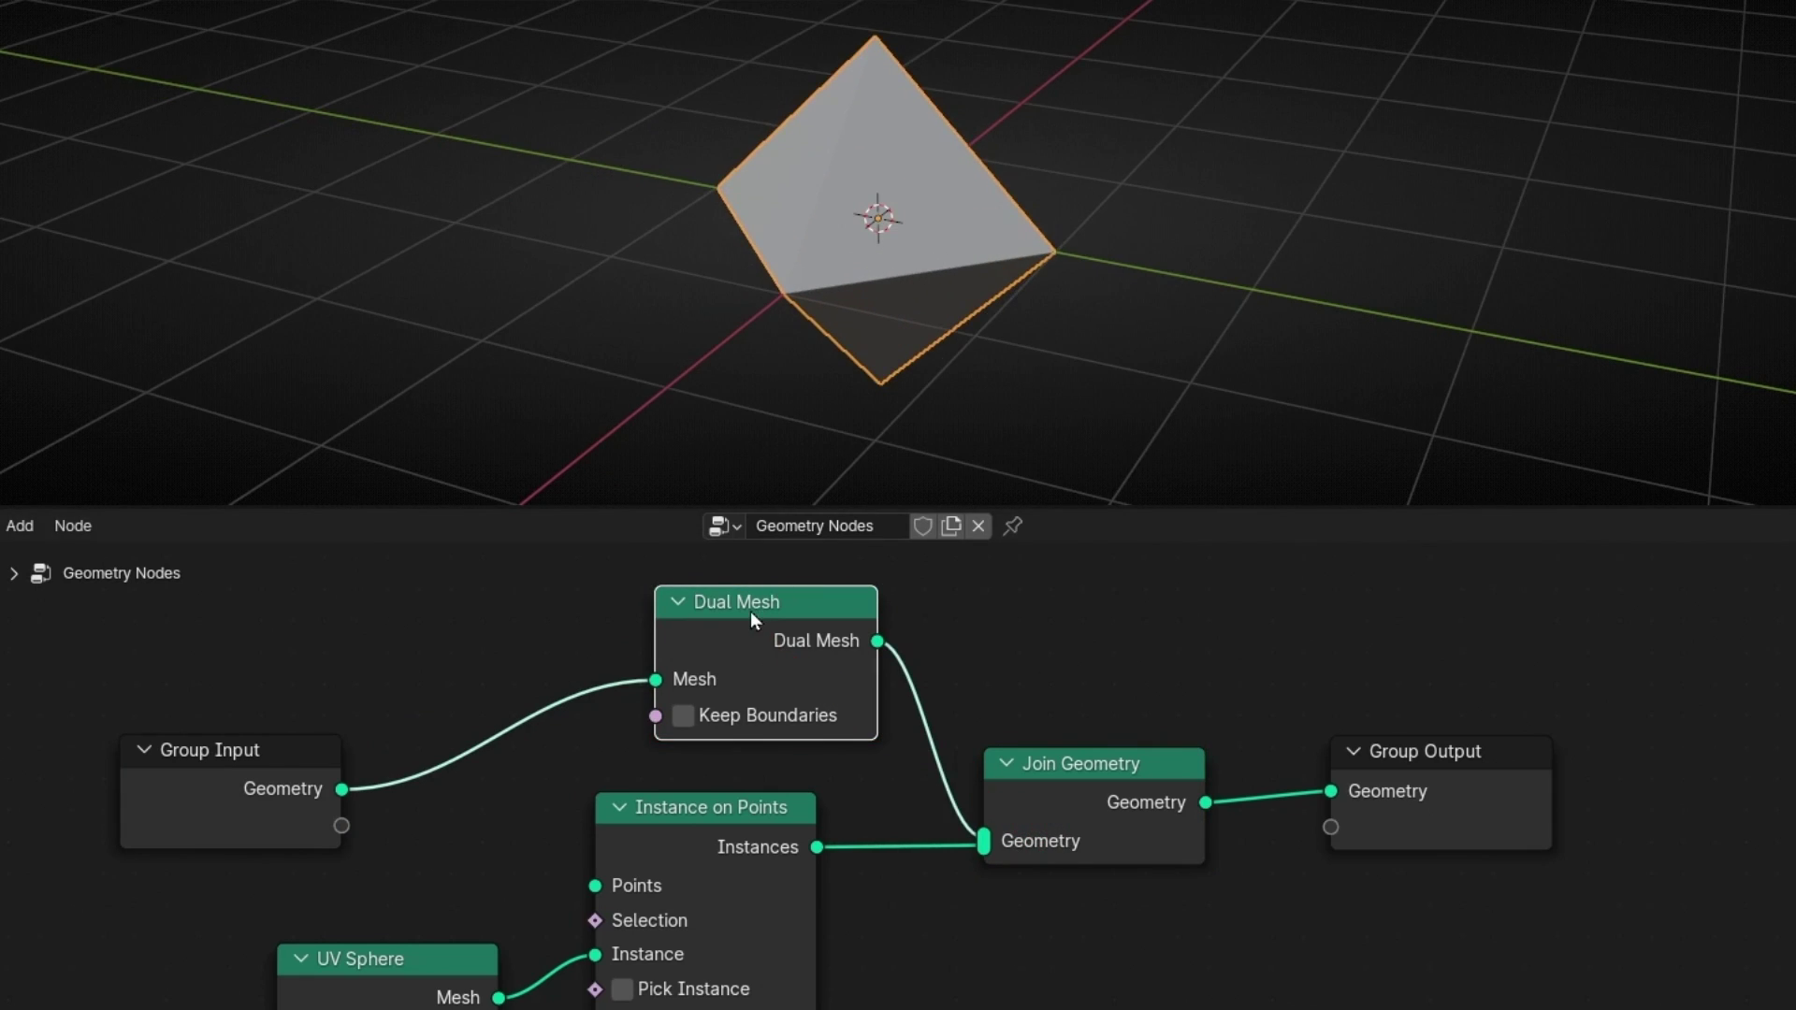
key("m")
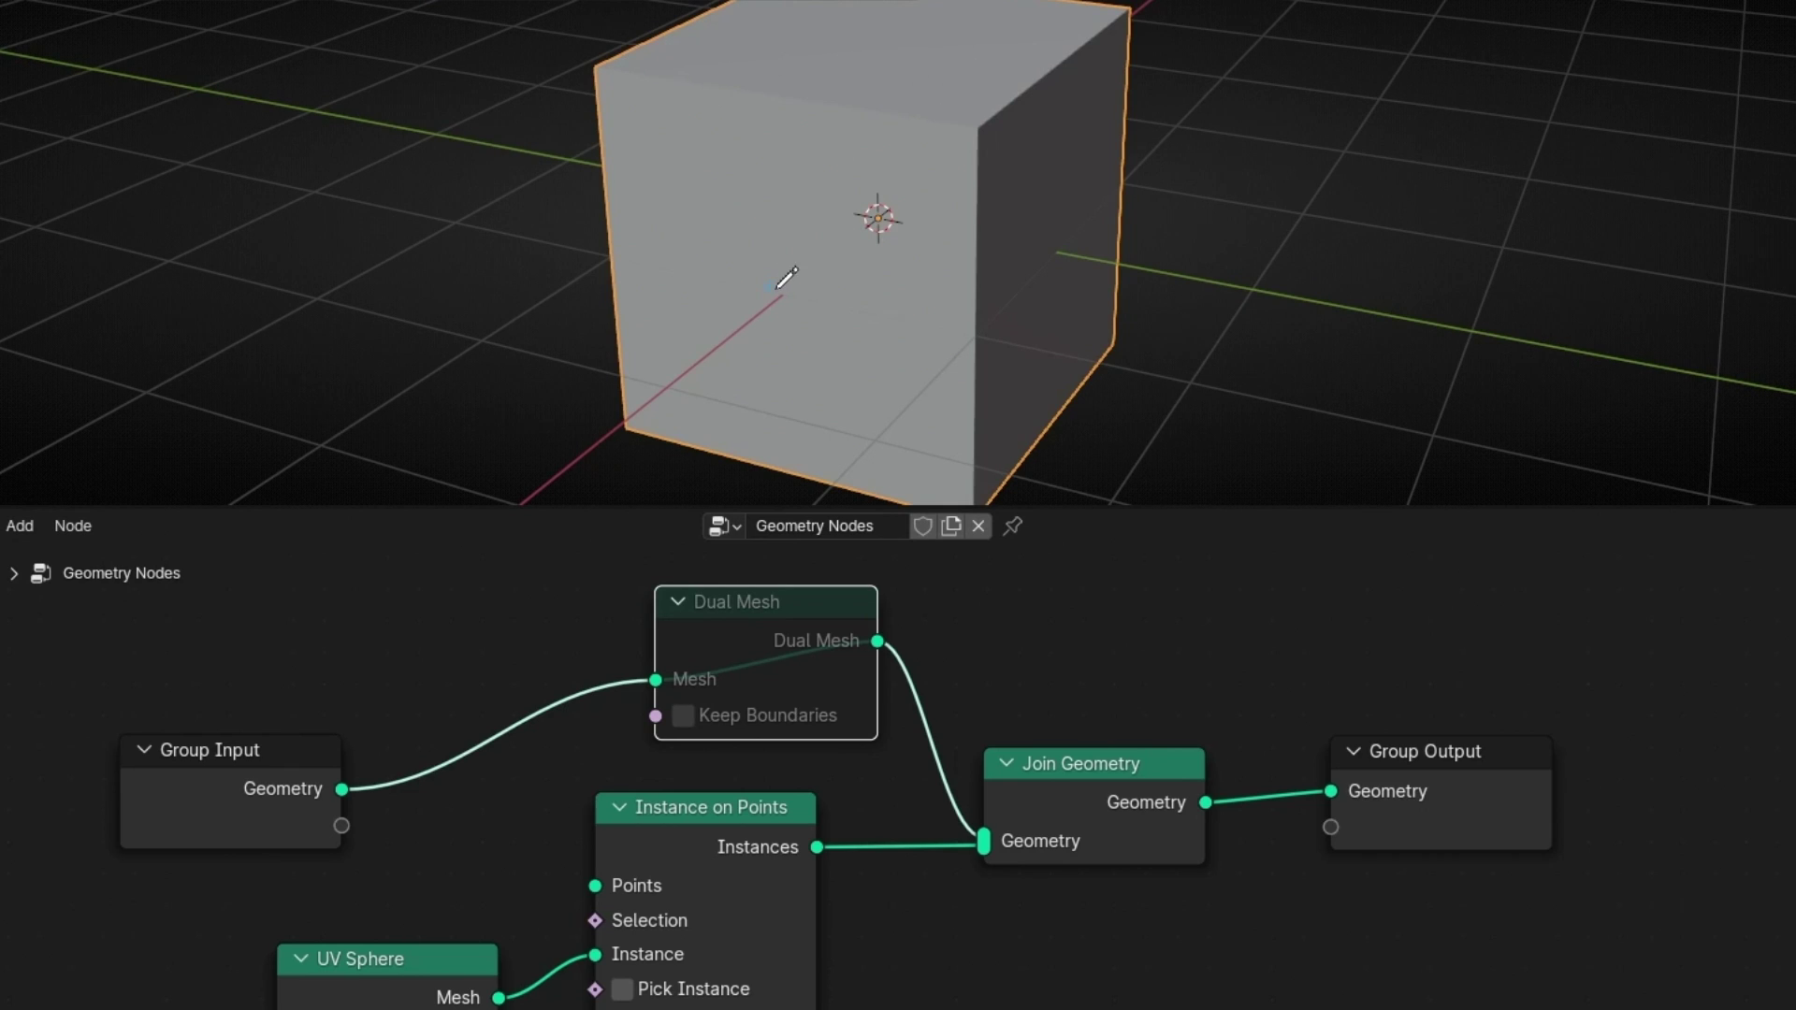
Outline the cube's front, side and top faces with annotations and mark the centre of each face.
left_click_drag(600, 71, 950, 176)
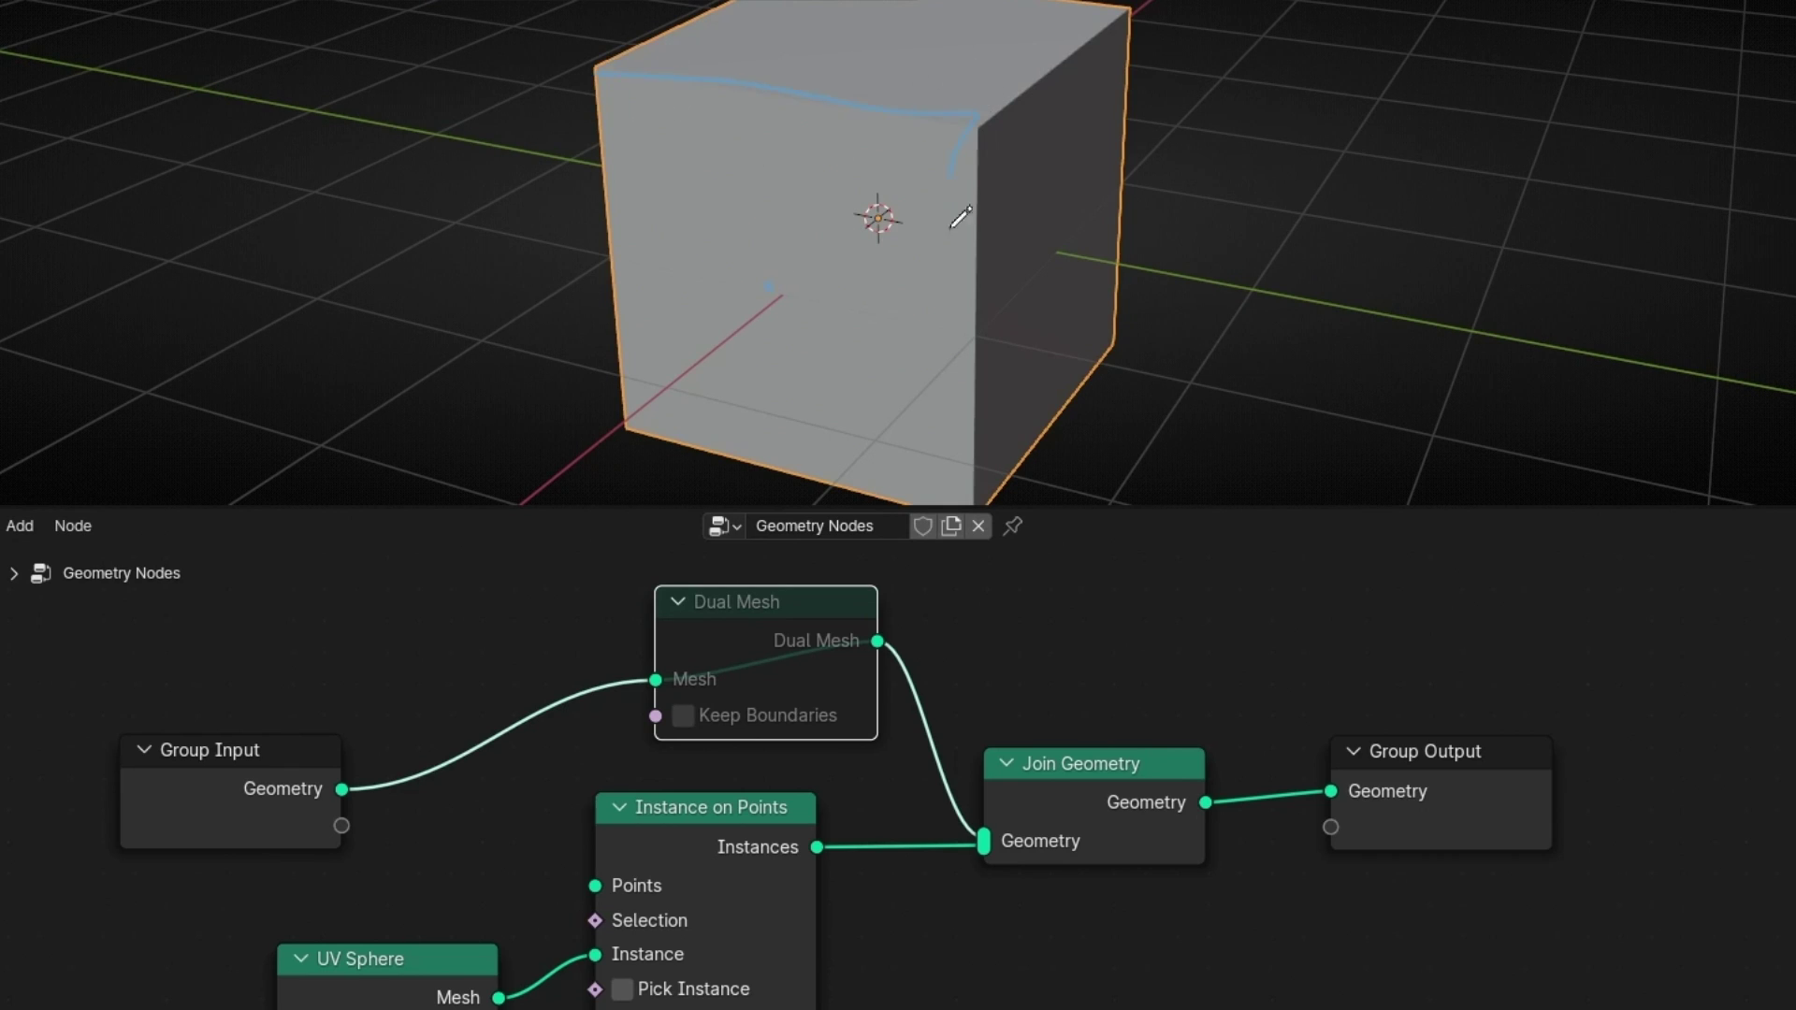
mouse_move(850, 435)
left_mouse_down()
mouse_move(655, 429)
mouse_move(610, 124)
left_mouse_up()
mouse_move(746, 291)
left_mouse_down()
mouse_move(762, 309)
mouse_move(773, 288)
left_mouse_up()
mouse_move(1115, 40)
left_mouse_down()
mouse_move(981, 224)
mouse_move(1122, 376)
mouse_move(1110, 47)
left_mouse_up()
left_click_drag(1072, 231, 1042, 269)
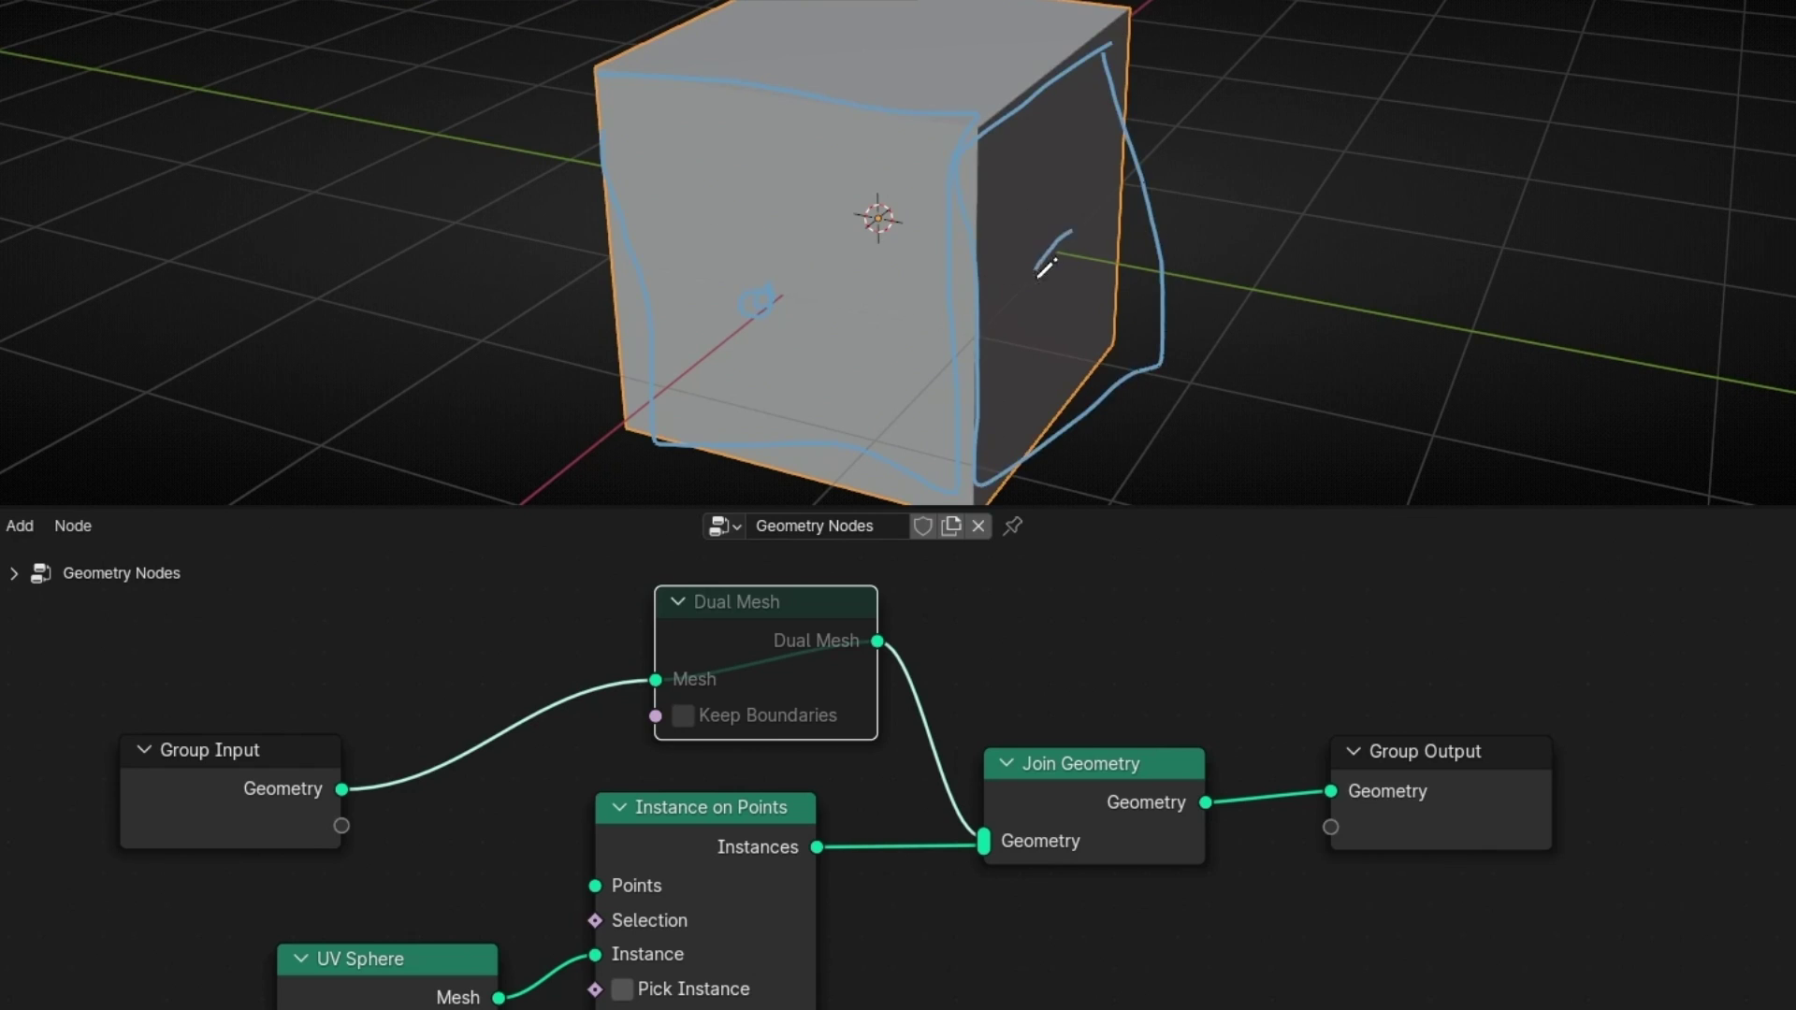
middle_click_drag(692, 9, 796, 54)
mouse_move(675, 77)
left_mouse_down()
mouse_move(1043, 23)
mouse_move(973, 127)
left_mouse_up()
left_click_drag(867, 50, 898, 69)
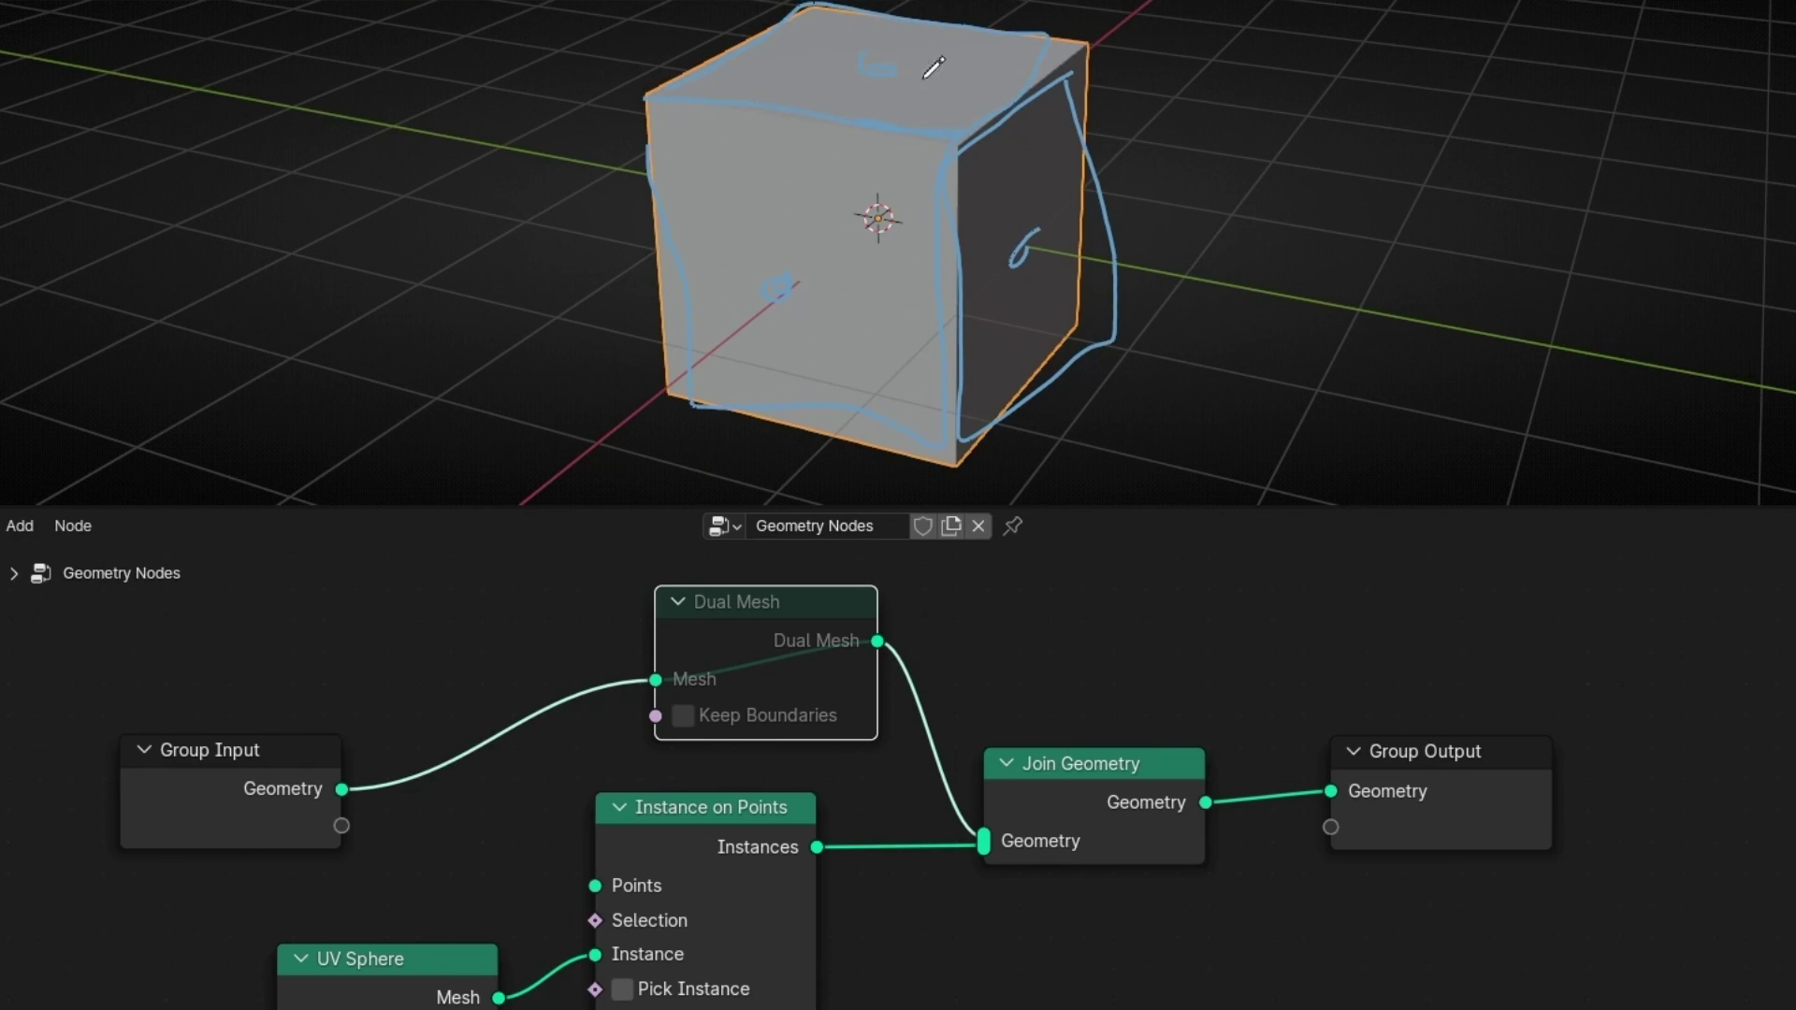
Annotate the cube's corners and lines linking the face-centre marks, and erase all the annotations.
mouse_move(687, 64)
left_mouse_down()
mouse_move(591, 141)
mouse_move(748, 151)
left_mouse_up()
mouse_move(990, 120)
left_mouse_down()
mouse_move(962, 146)
mouse_move(1029, 161)
left_mouse_up()
mouse_move(870, 68)
left_mouse_down()
mouse_move(895, 274)
mouse_move(955, 131)
mouse_move(875, 70)
left_mouse_up()
left_click_drag(1032, 301, 942, 400)
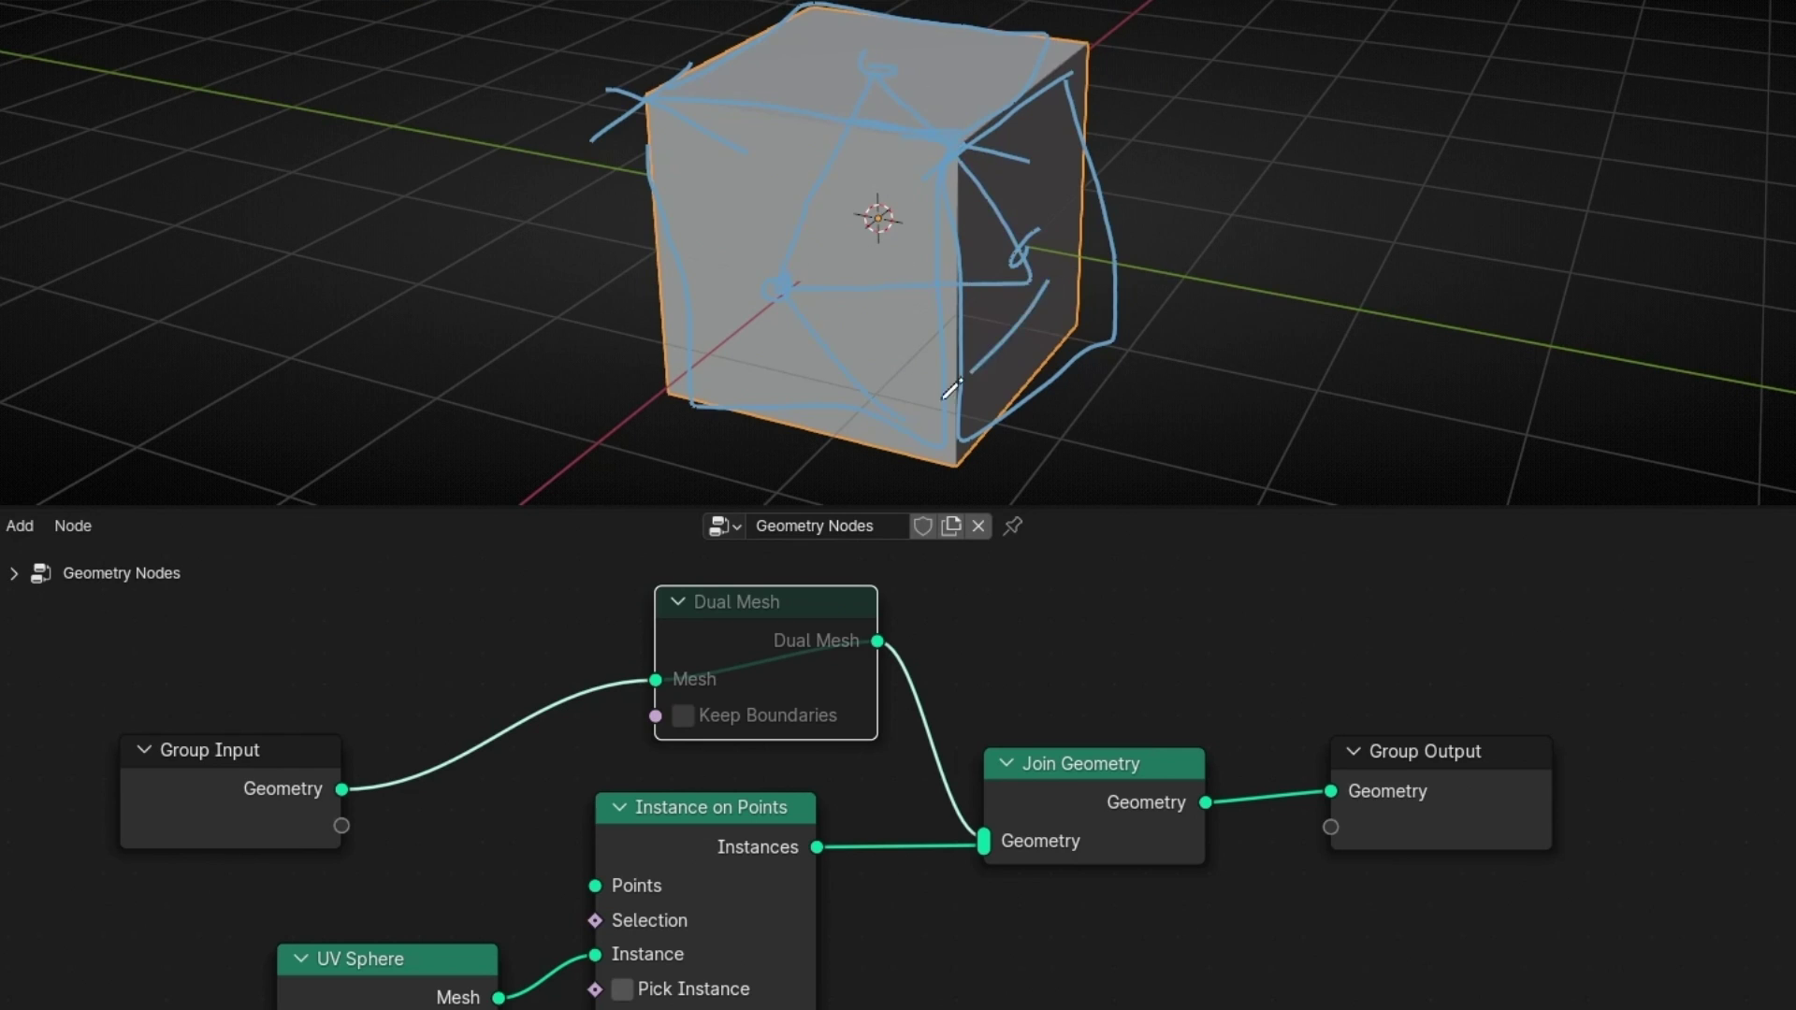
mouse_move(1146, 218)
left_mouse_down("ctrl")
mouse_move(867, 386)
mouse_move(989, 390)
left_mouse_up("ctrl")
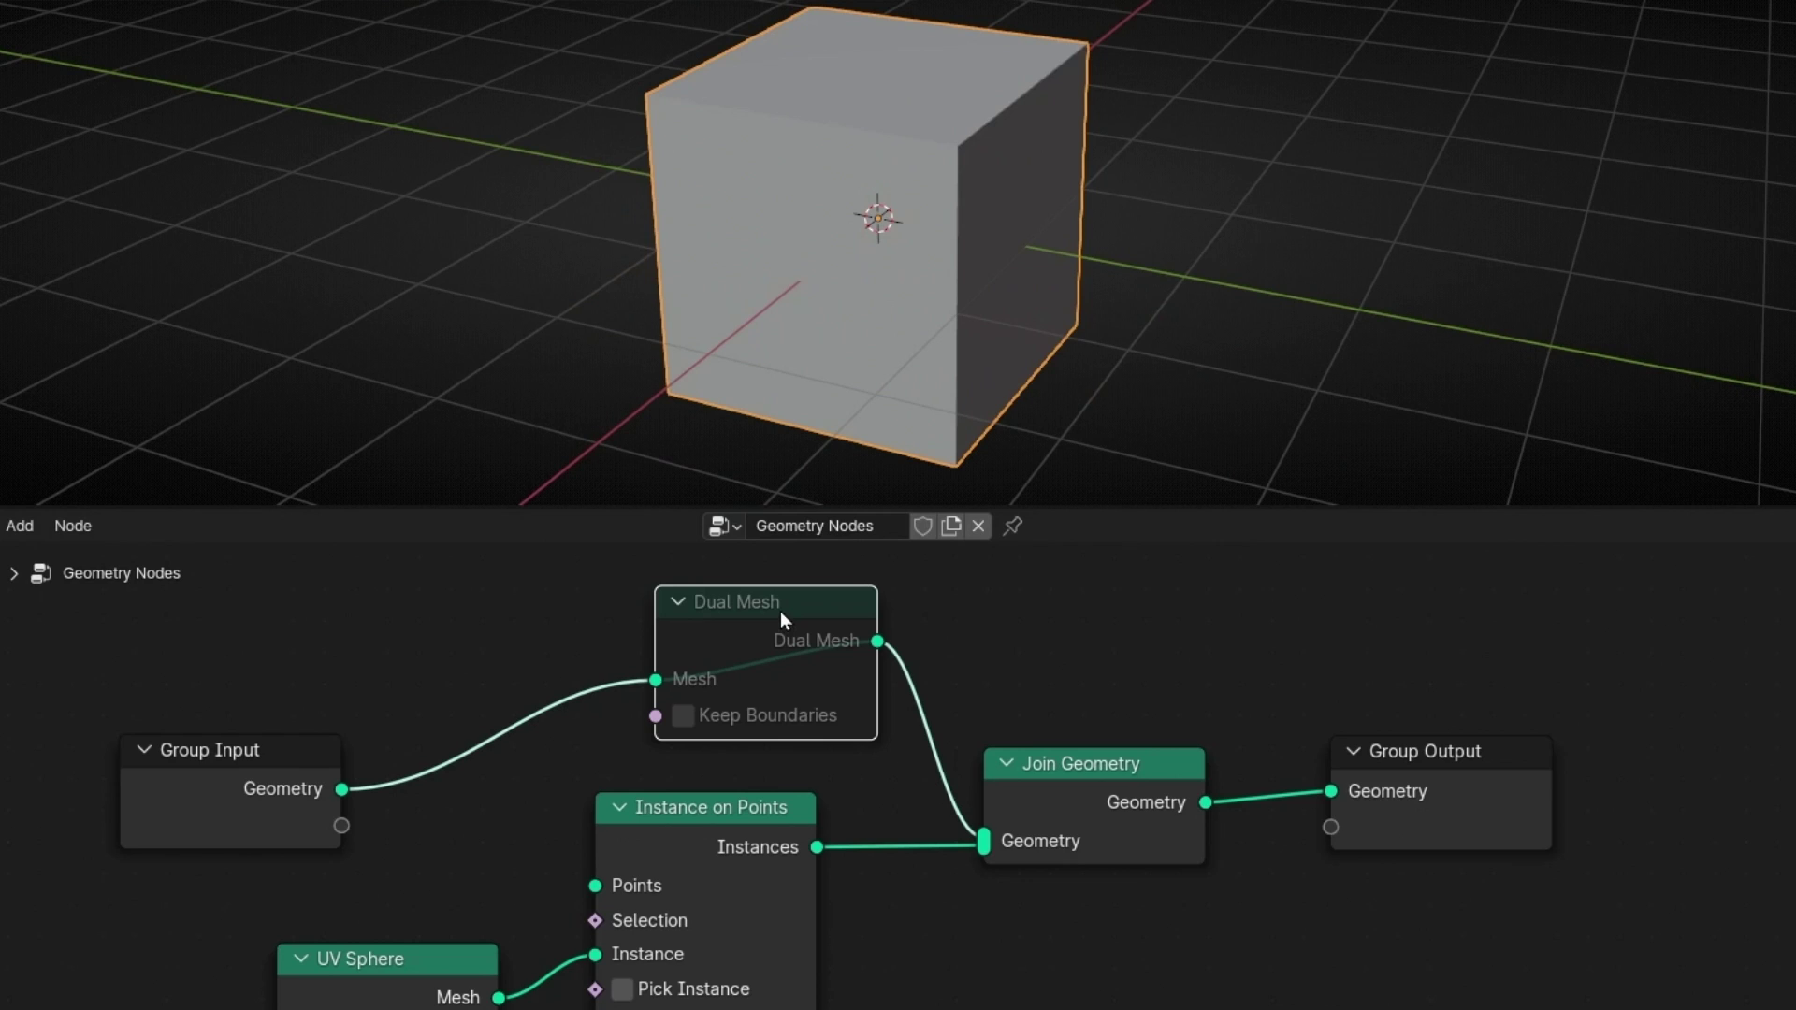
Unmute the Dual Mesh node and move the Group Input and Dual Mesh nodes to make room in the node tree.
key("m")
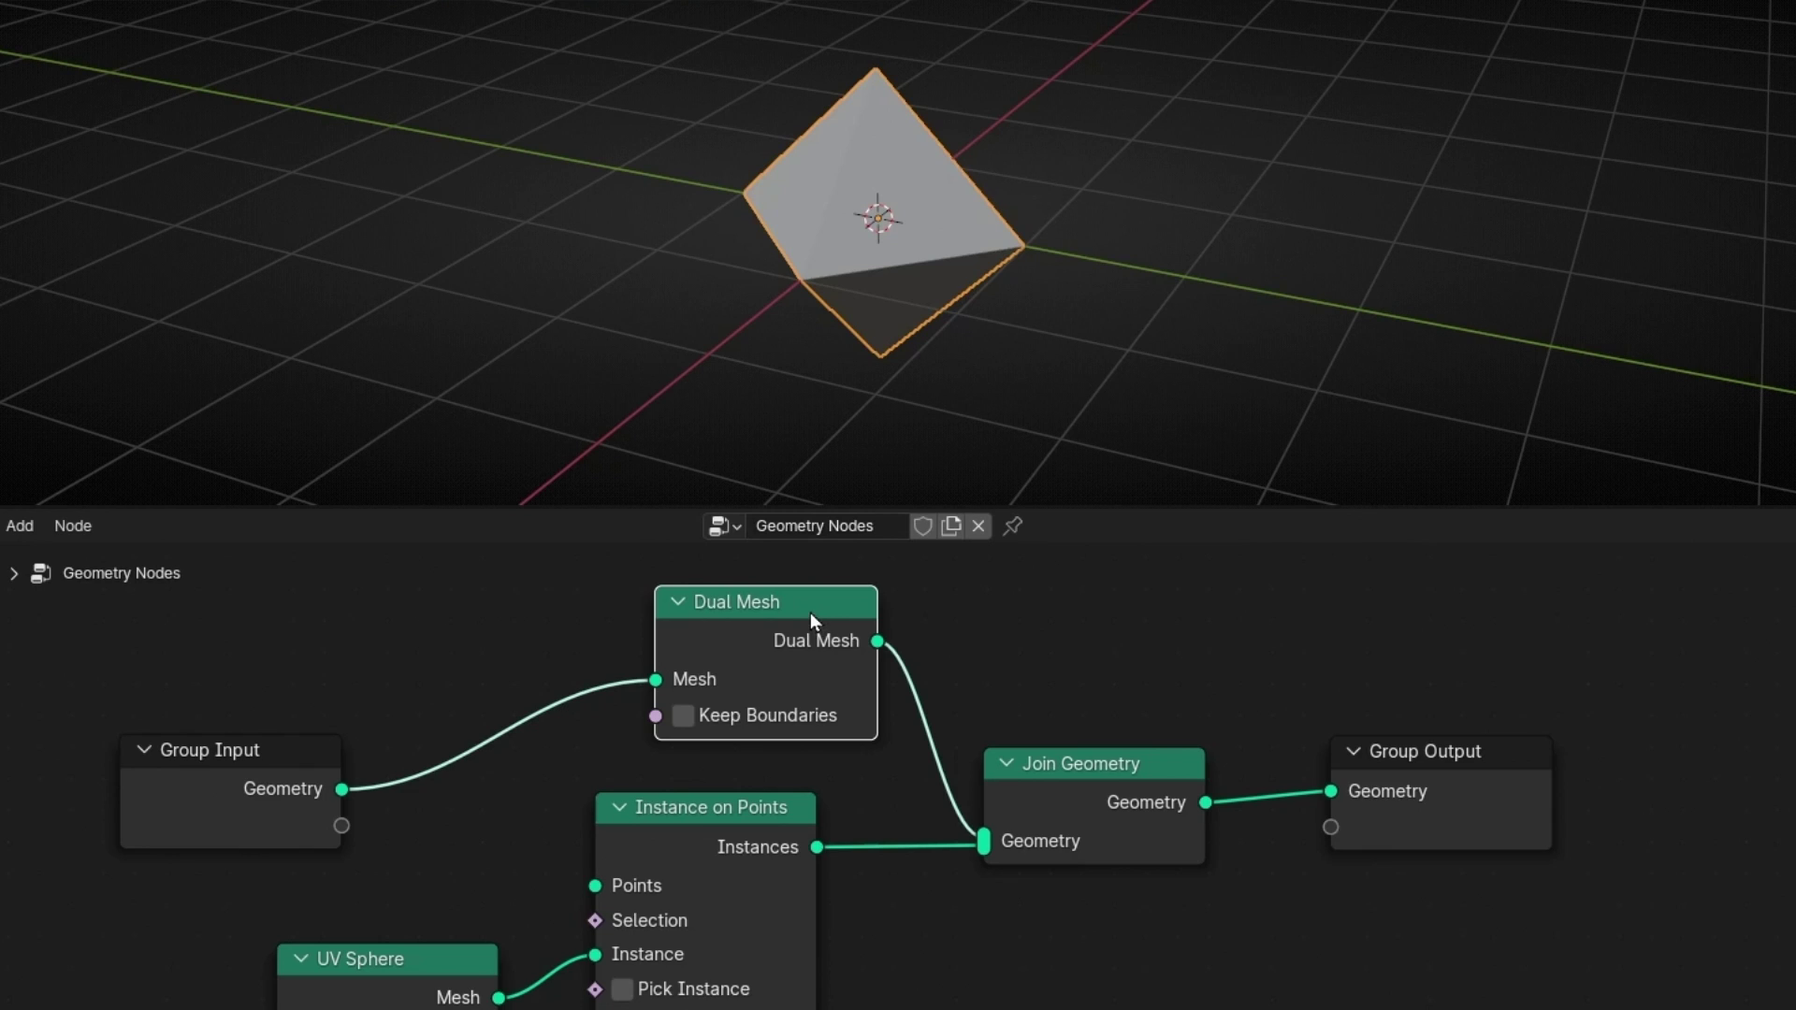
left_click_drag(760, 619, 722, 602)
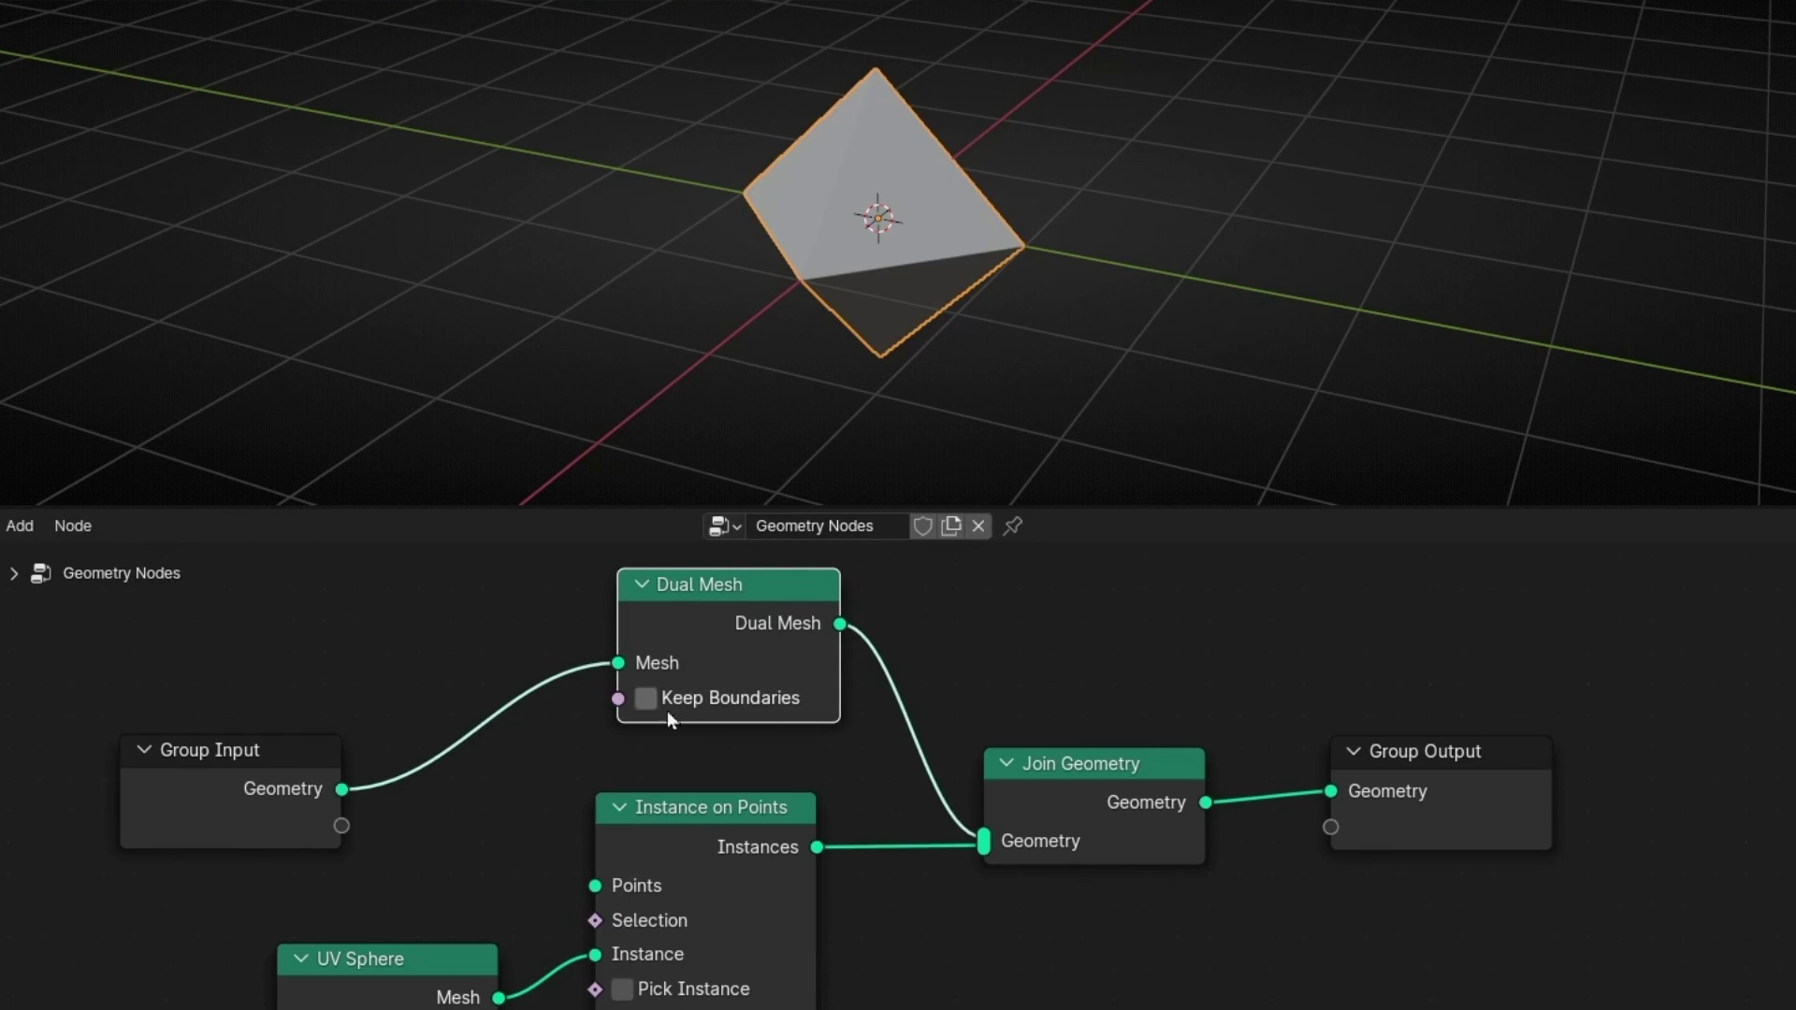
left_click_drag(344, 794, 250, 748)
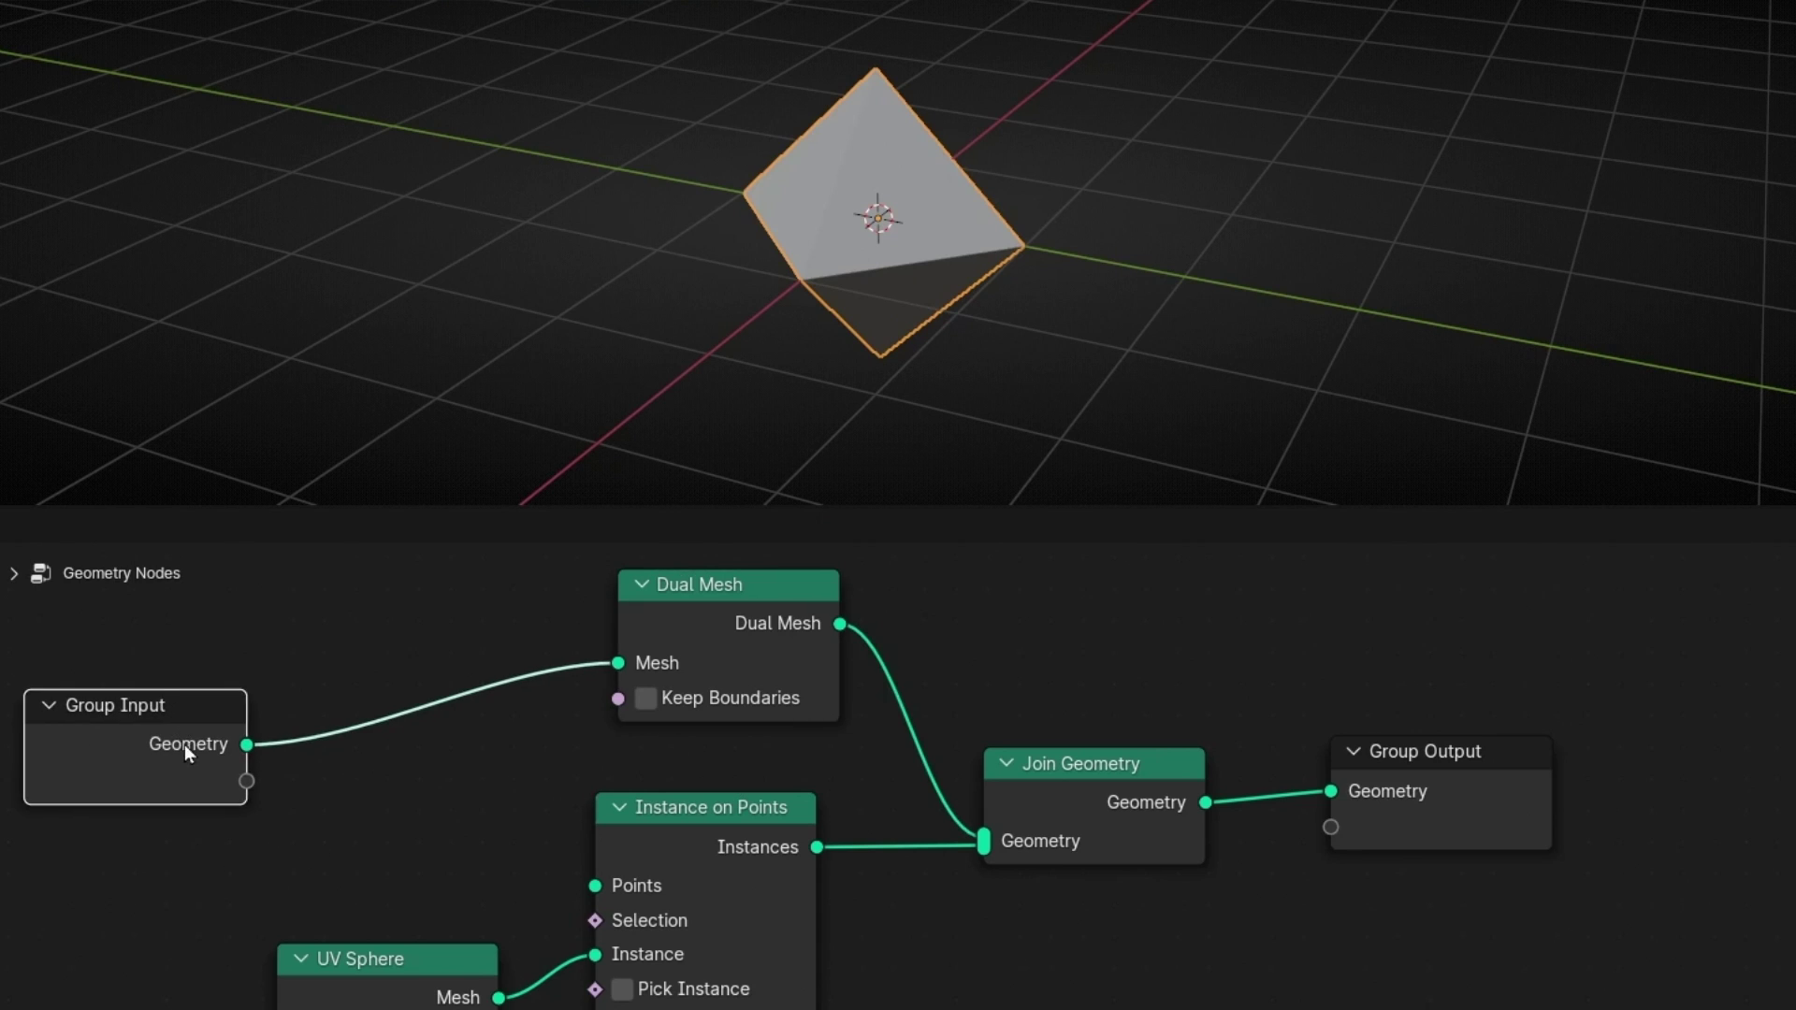
scroll(754, 818, "down", 2)
middle_click_drag(754, 818, 889, 754)
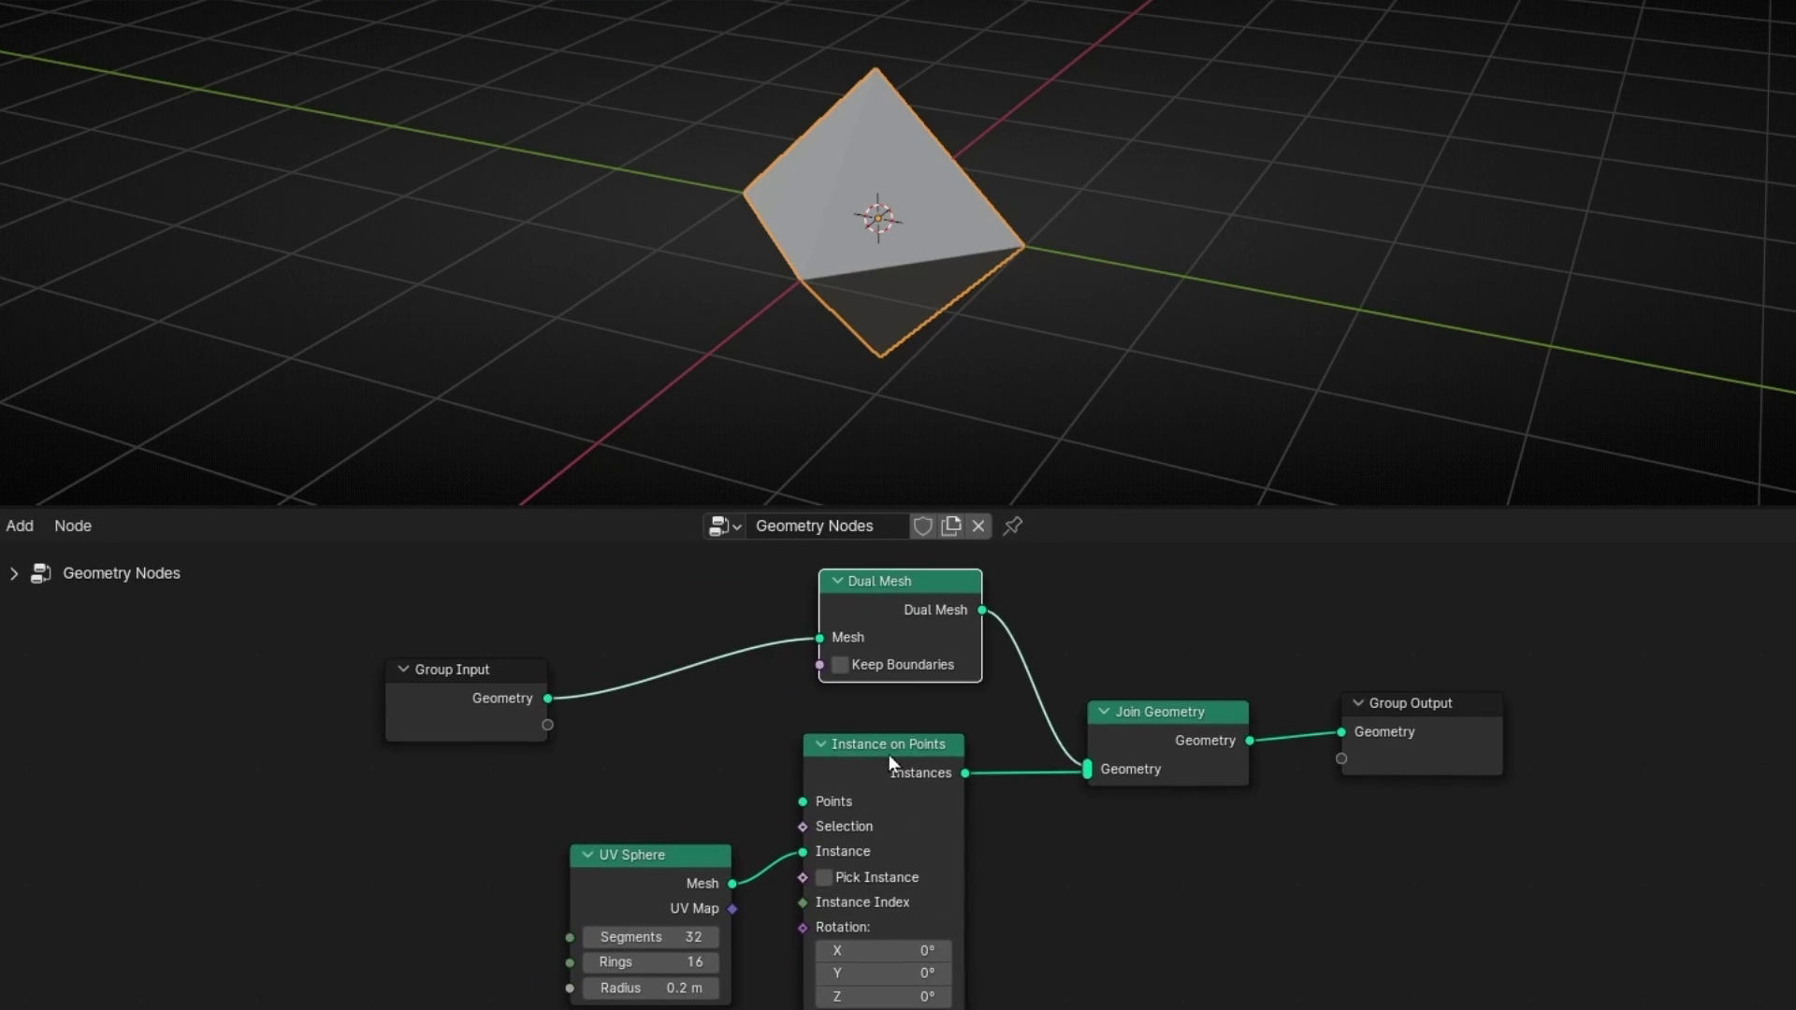
left_click_drag(454, 665, 349, 656)
Reposition Dual Mesh beside Group Input, cut the direct link to Join Geometry, and feed Dual Mesh's output into Join Geometry.
left_click_drag(861, 574, 418, 773, "alt")
left_click_drag(418, 704, 418, 821)
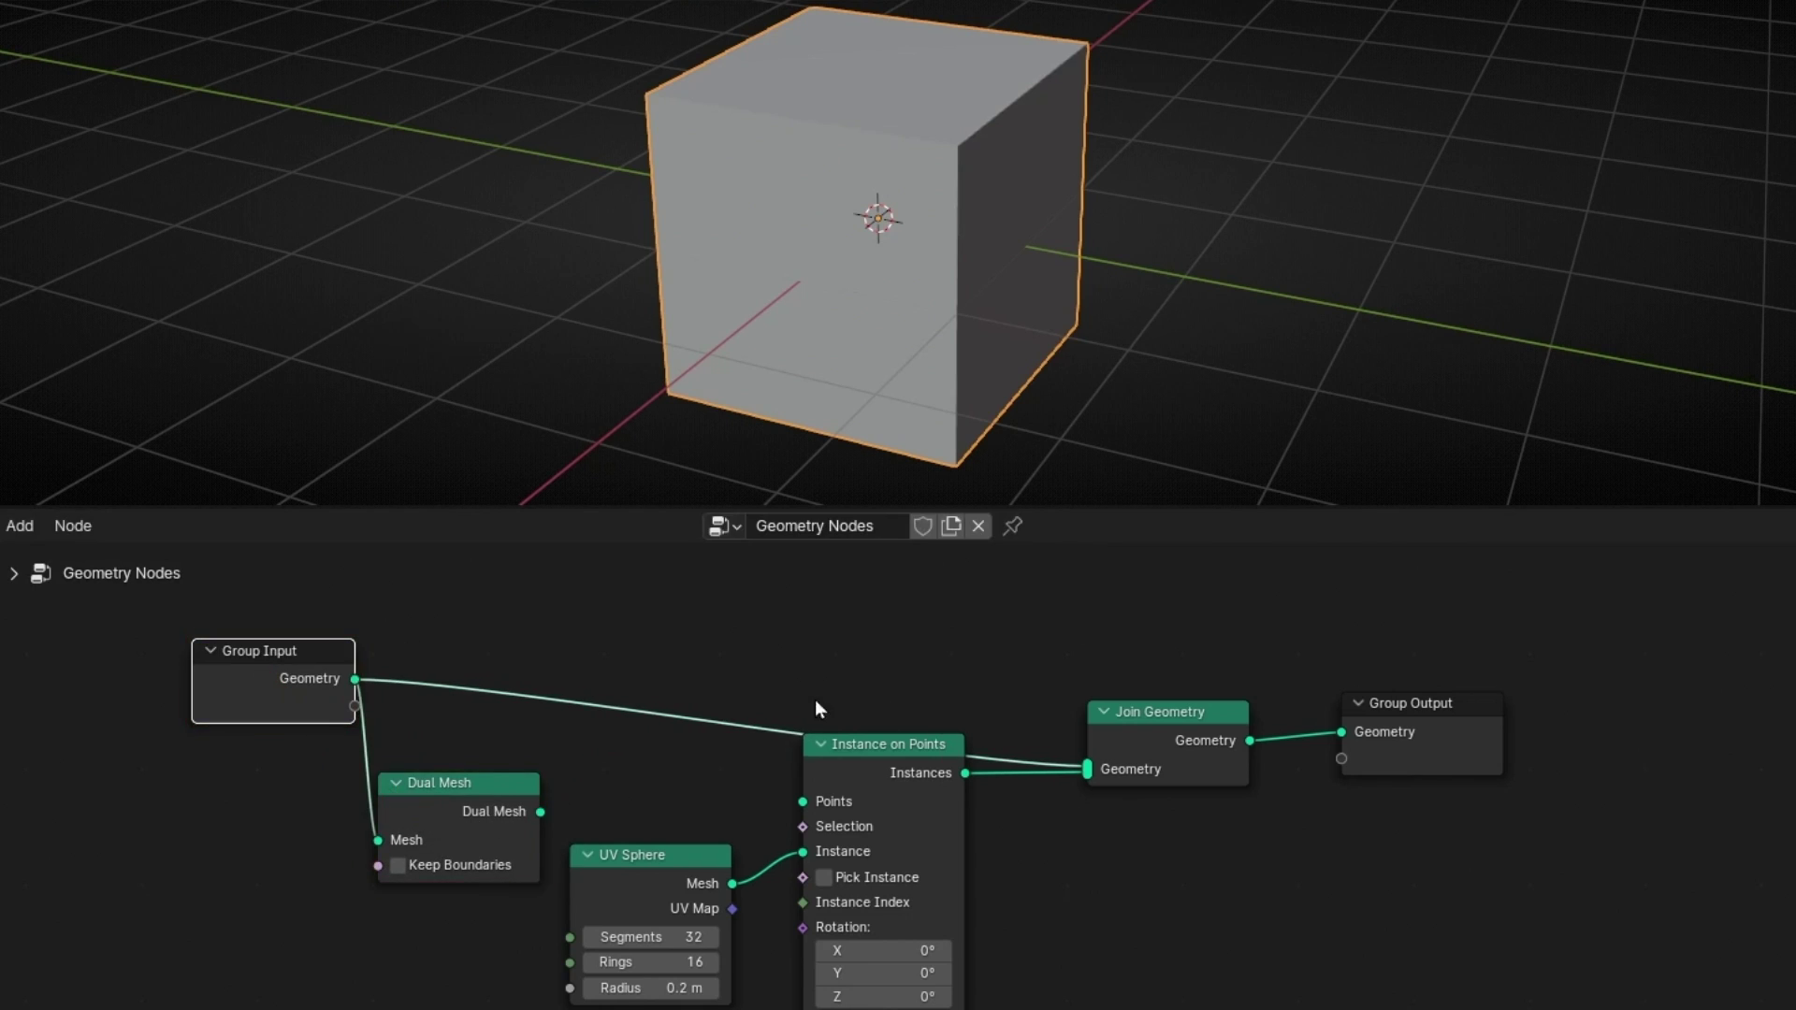
mouse_move(816, 699)
right_mouse_down("ctrl")
mouse_move(595, 811)
mouse_move(1139, 710)
right_mouse_up("ctrl")
left_click_drag(467, 780, 579, 648)
mouse_move(911, 722)
left_mouse_down()
mouse_move(901, 812)
mouse_move(934, 664)
mouse_move(901, 642)
mouse_move(929, 732)
left_mouse_up()
scroll(847, 298, "up", 2)
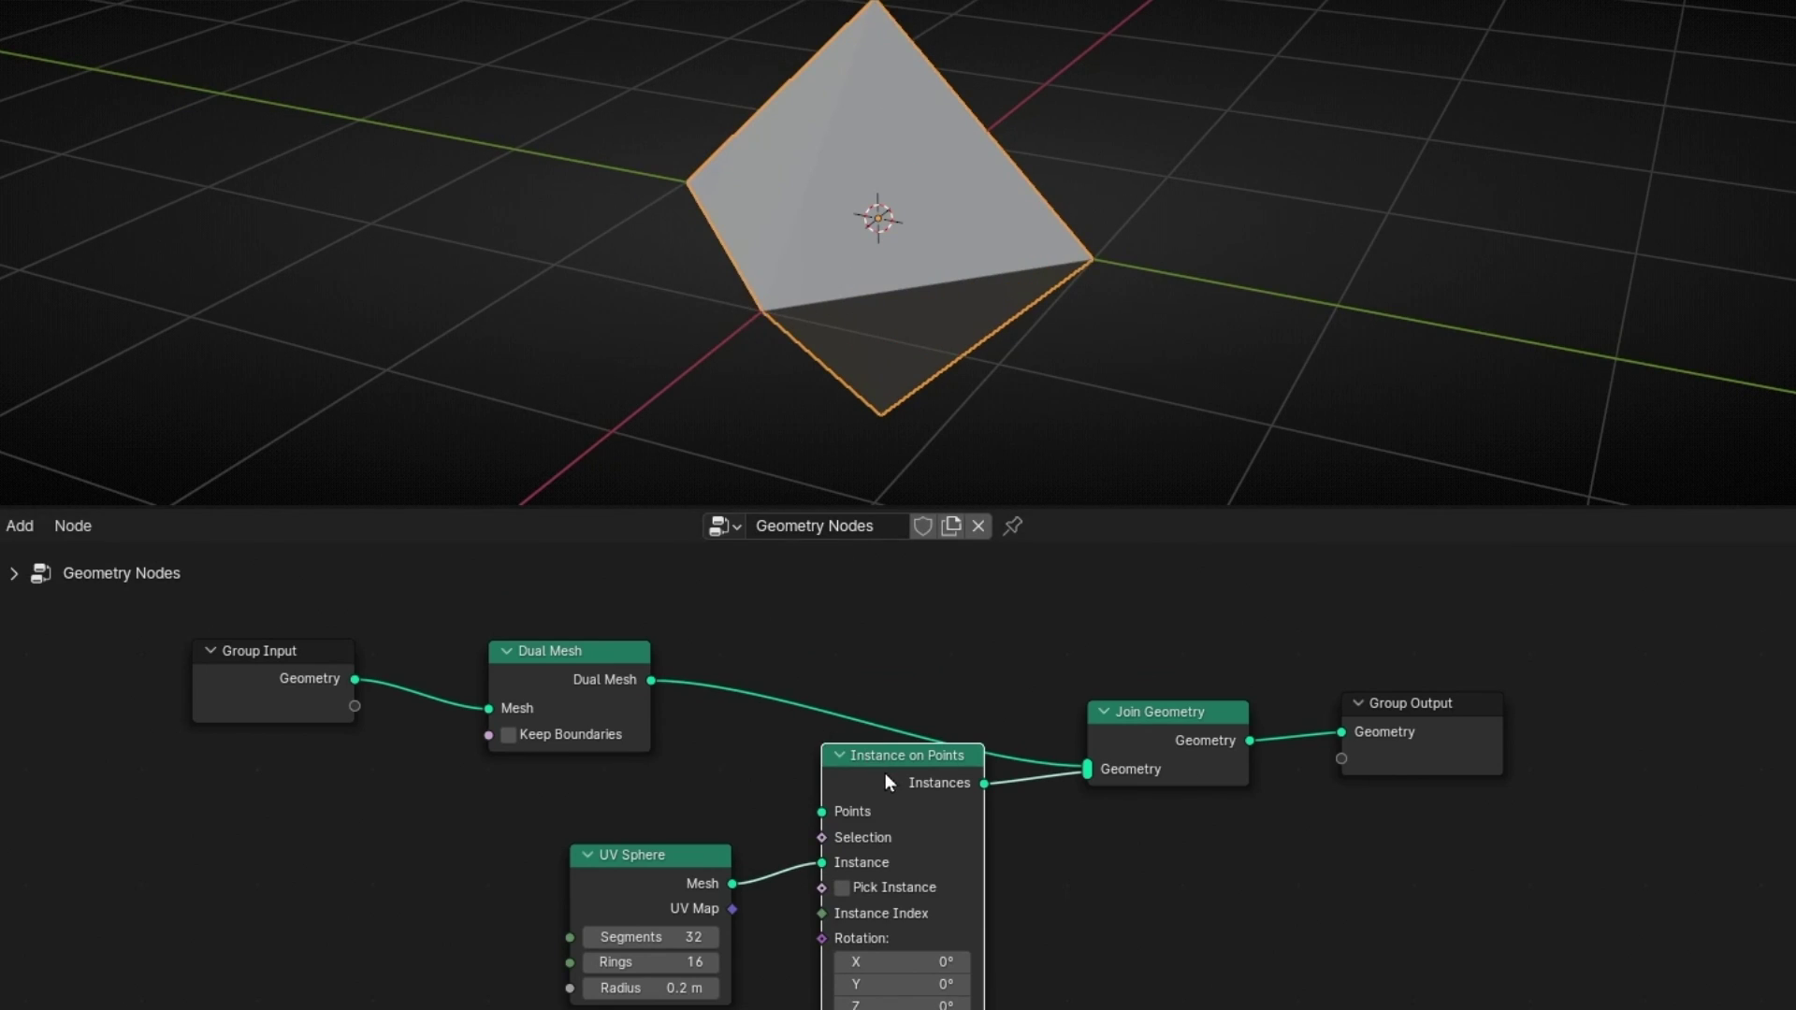
Cut the Dual Mesh link to Join Geometry and connect the Dual Mesh output to the Points input of Instance on Points.
right_click_drag(788, 664, 759, 725, "ctrl")
left_click_drag(653, 681, 818, 809)
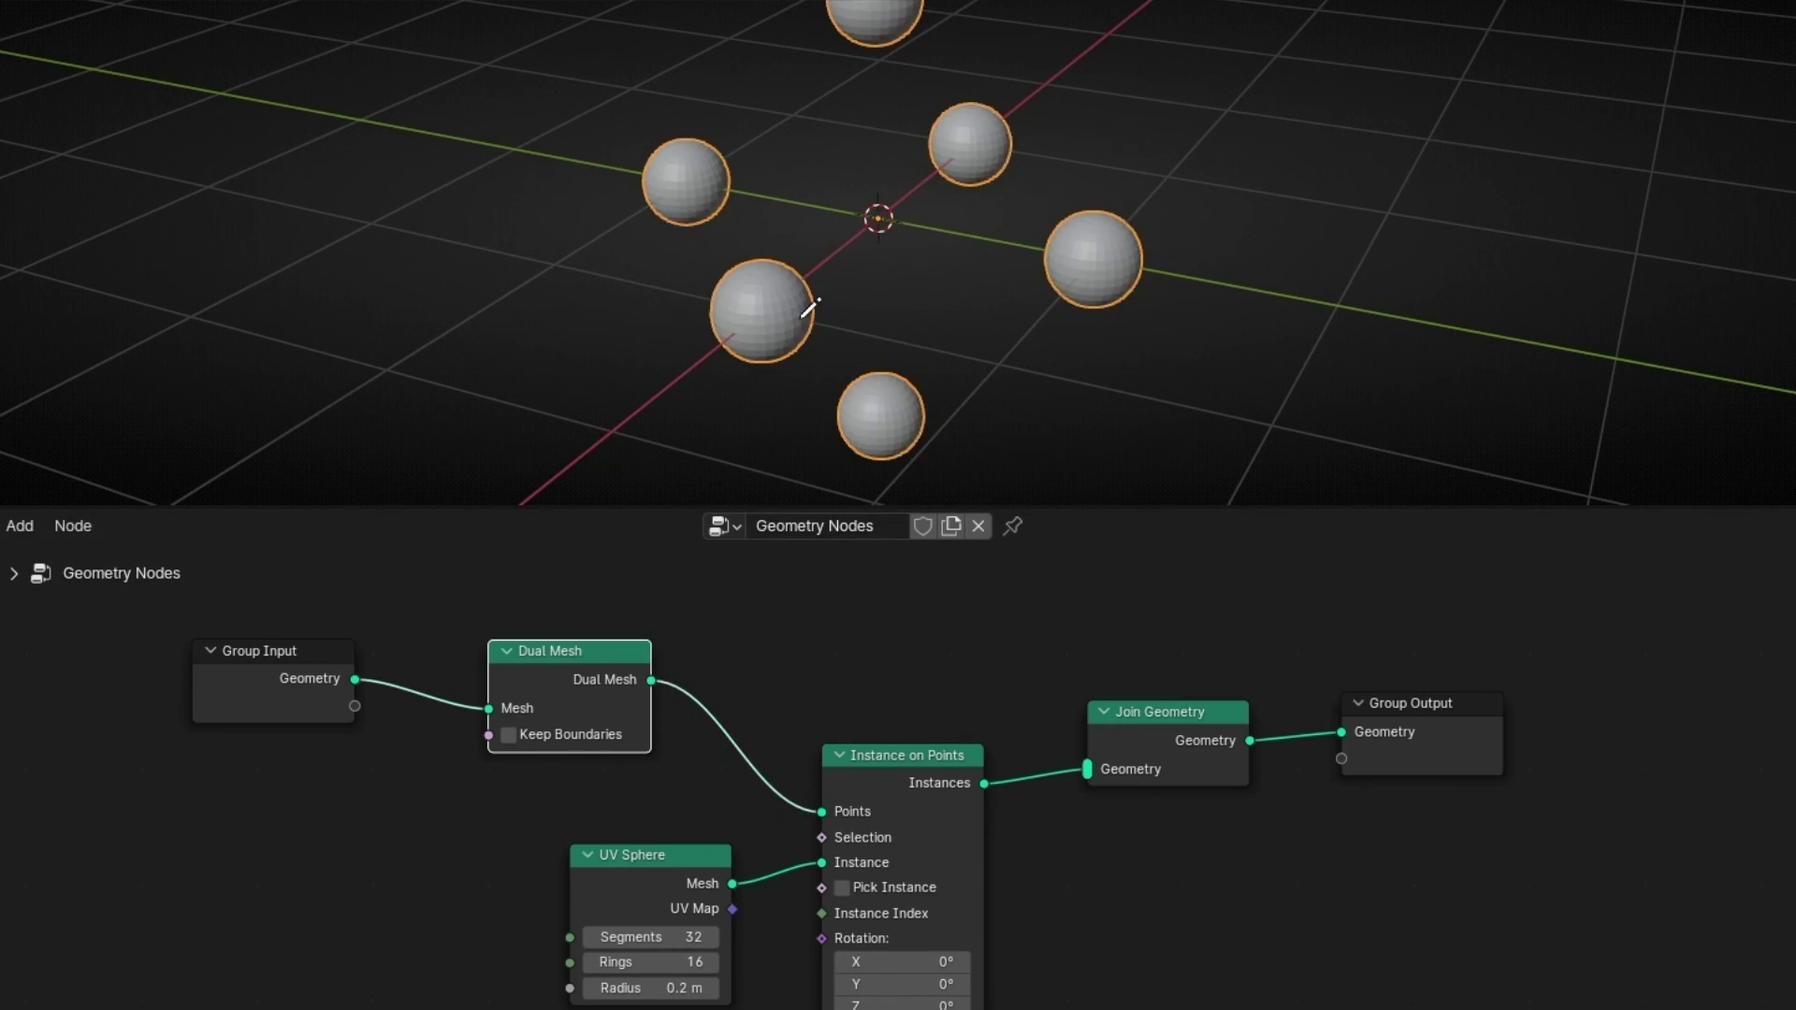
scroll(880, 820, "down", 1)
Link the Group Input's geometry to Join Geometry to show the cube with the spheres, and tidy both nodes' positions.
scroll(786, 244, "down", 2)
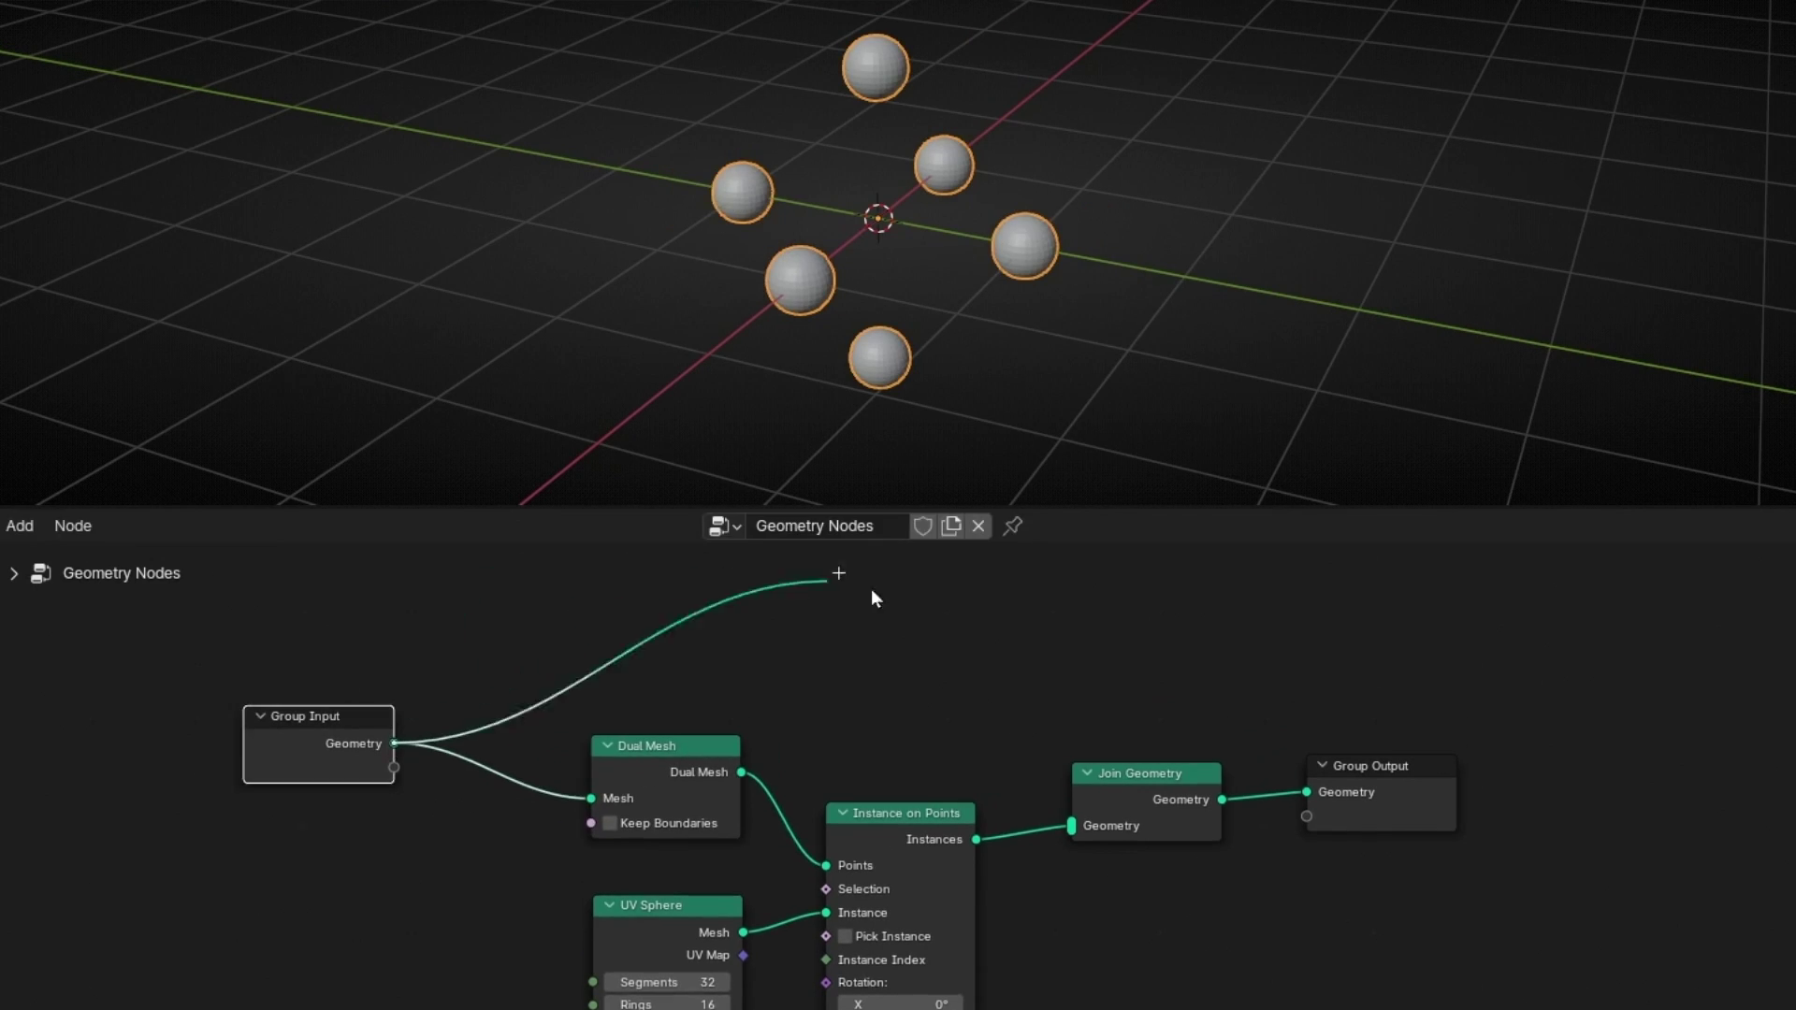
left_click_drag(872, 587, 1141, 659)
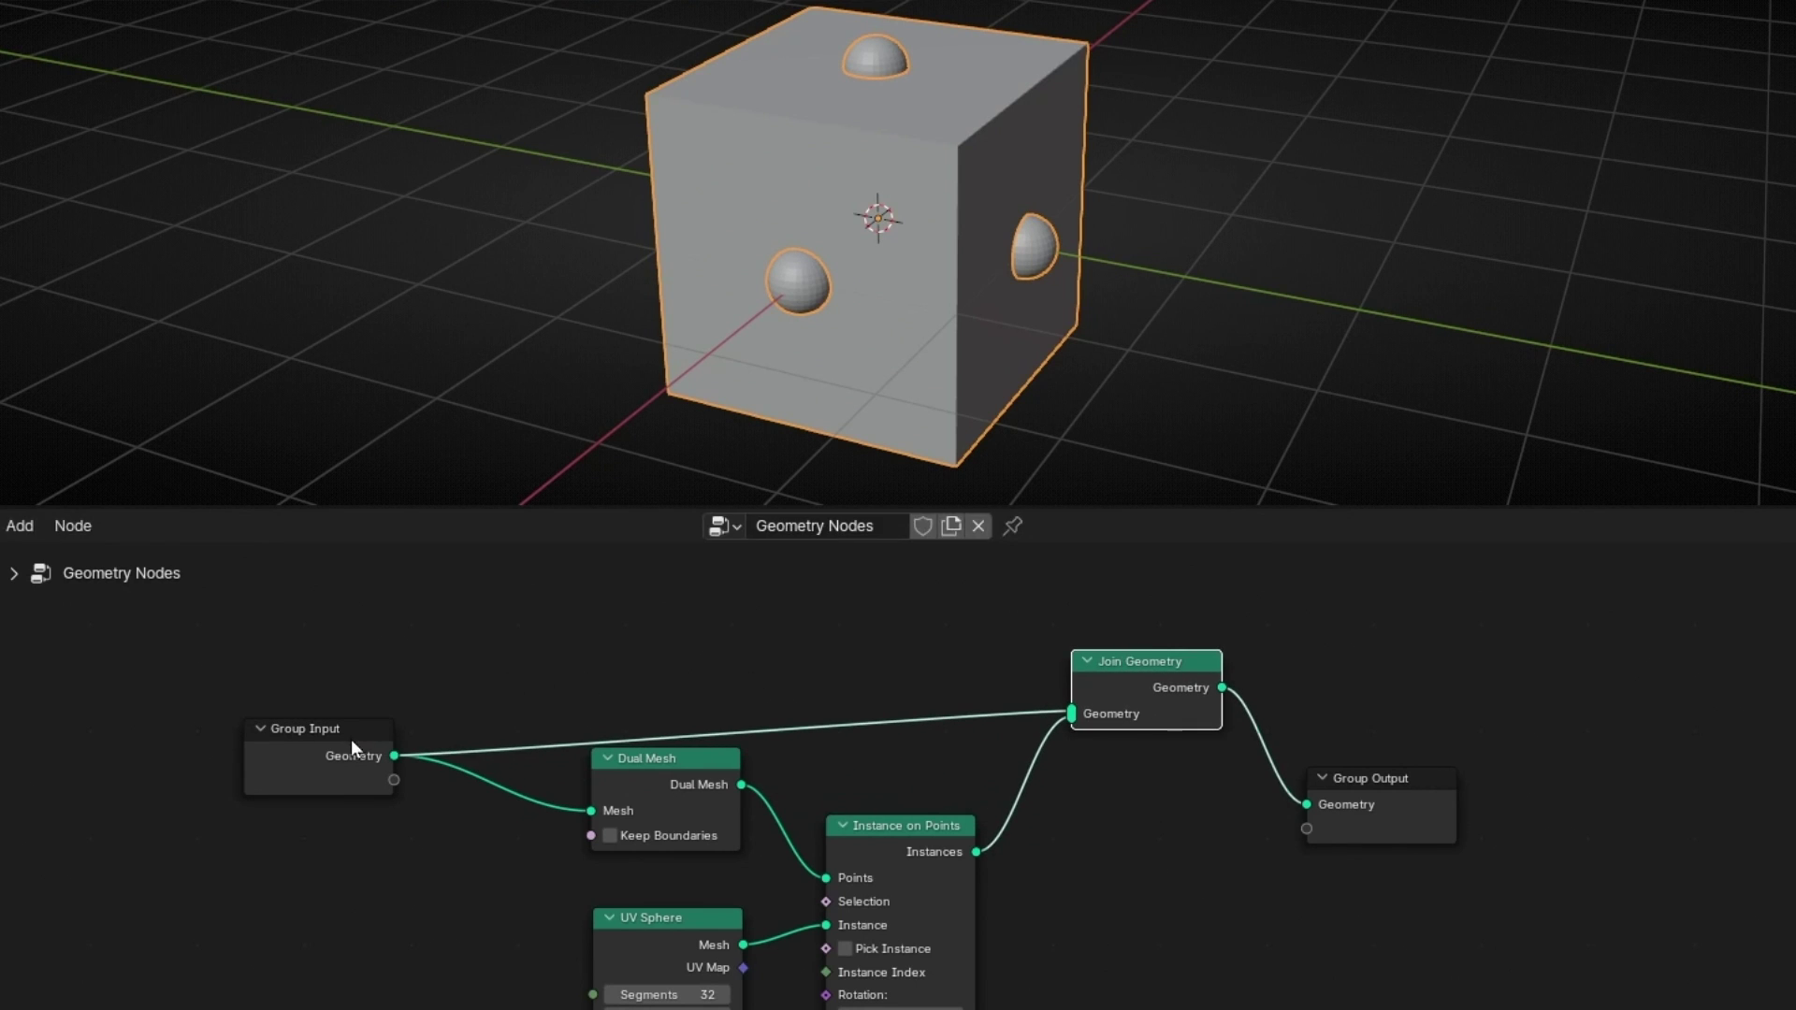
left_click_drag(352, 741, 358, 667)
middle_click_drag(748, 342, 580, 337)
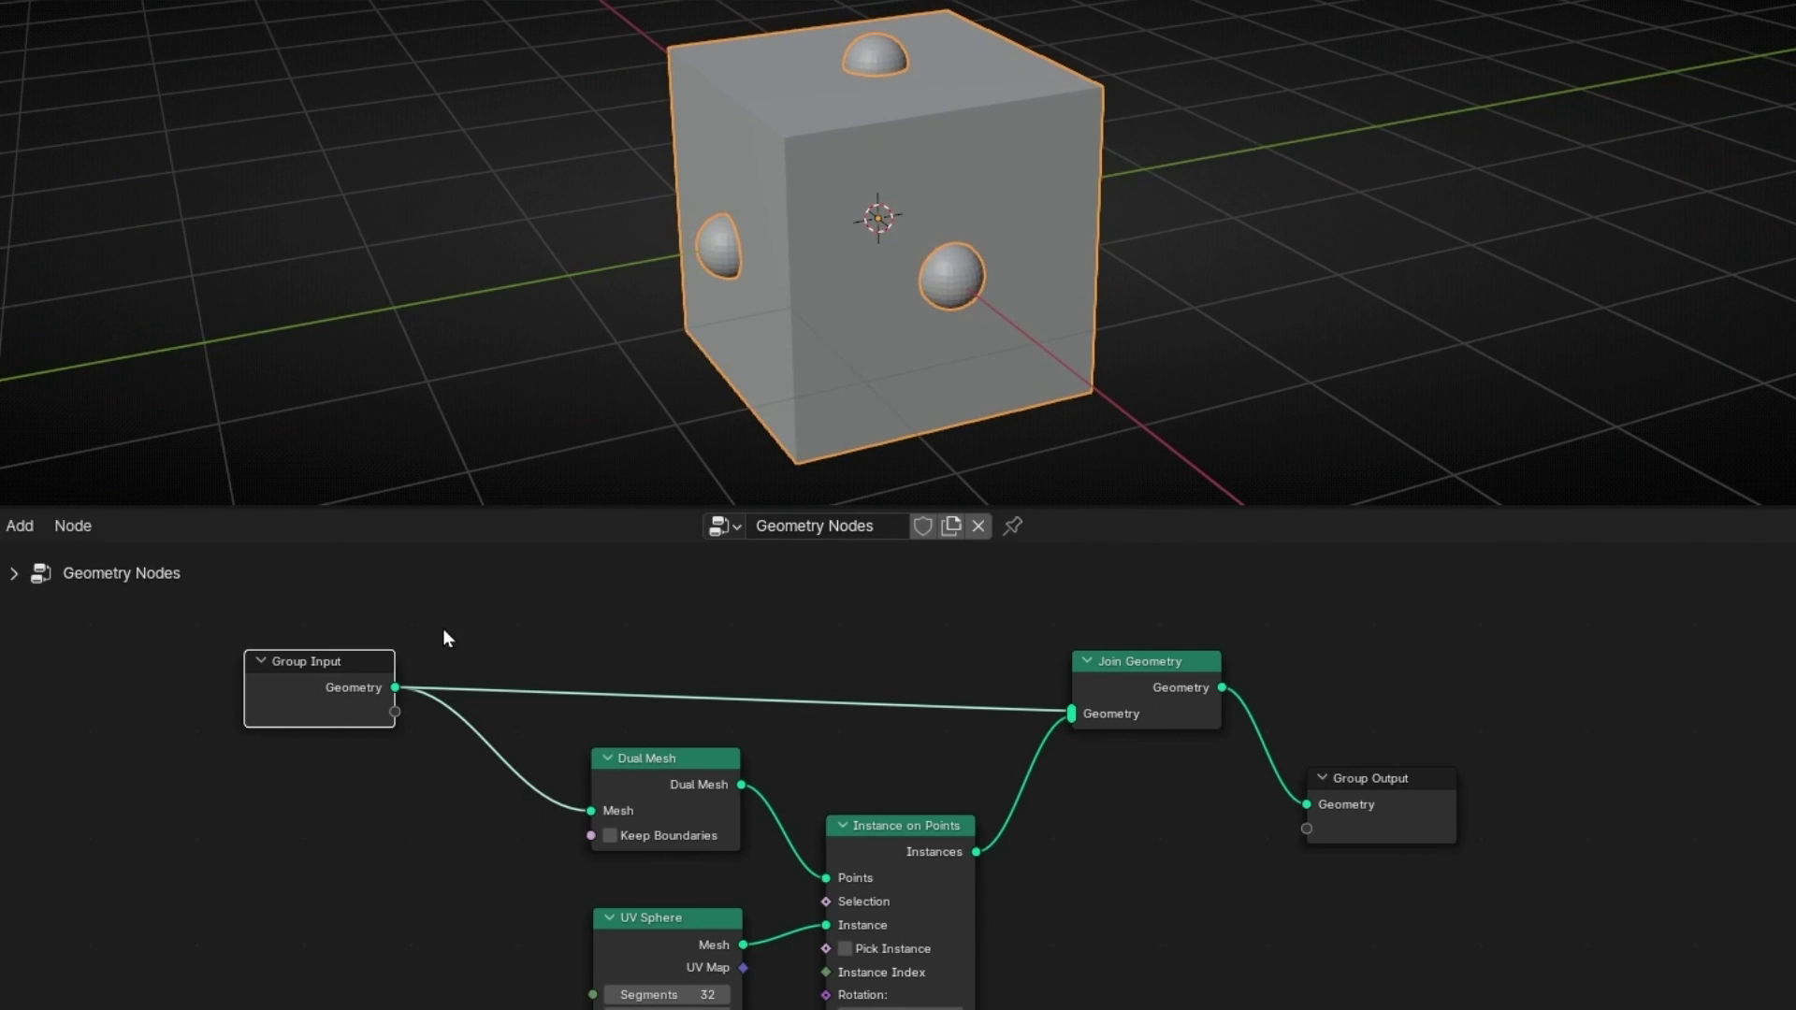
Replace the Group Input with an Ico Sphere node whose mesh feeds both Dual Mesh and Join Geometry.
right_click_drag(380, 752, 375, 758, "ctrl")
key("x")
key("shift+a")
type("ico")
key("Return")
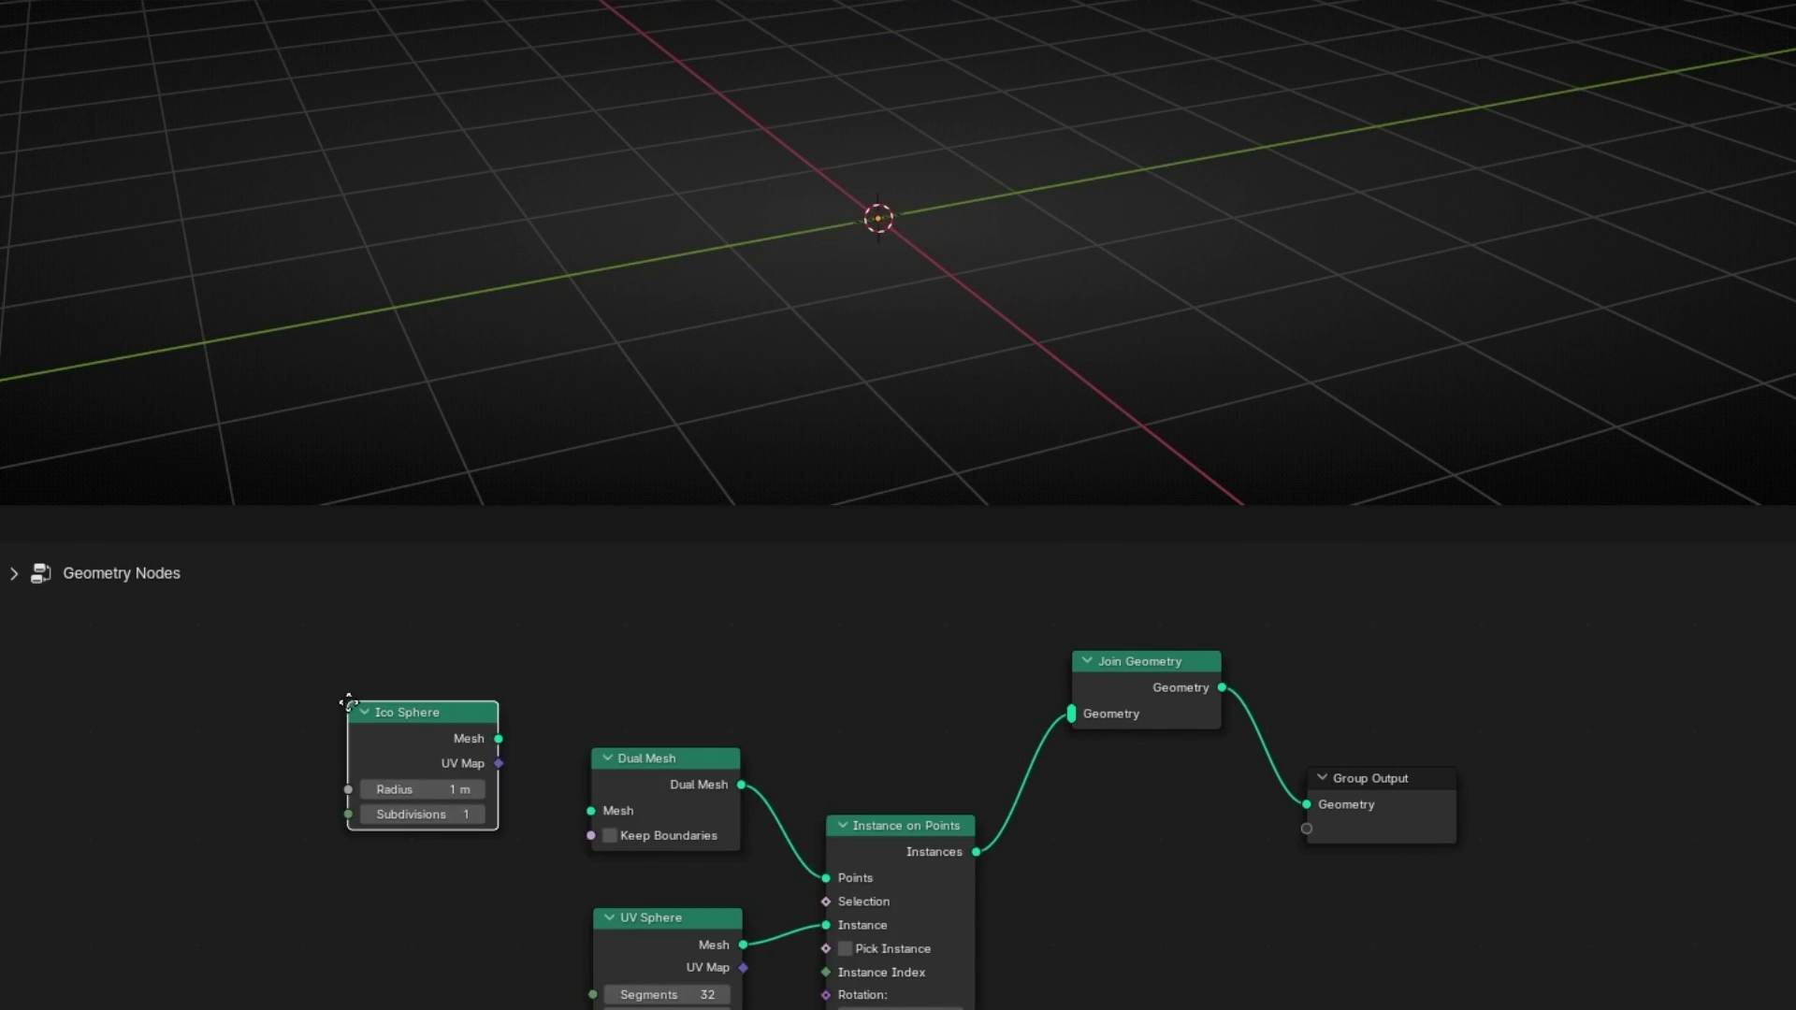
left_click(306, 645)
scroll(926, 266, "up", 2)
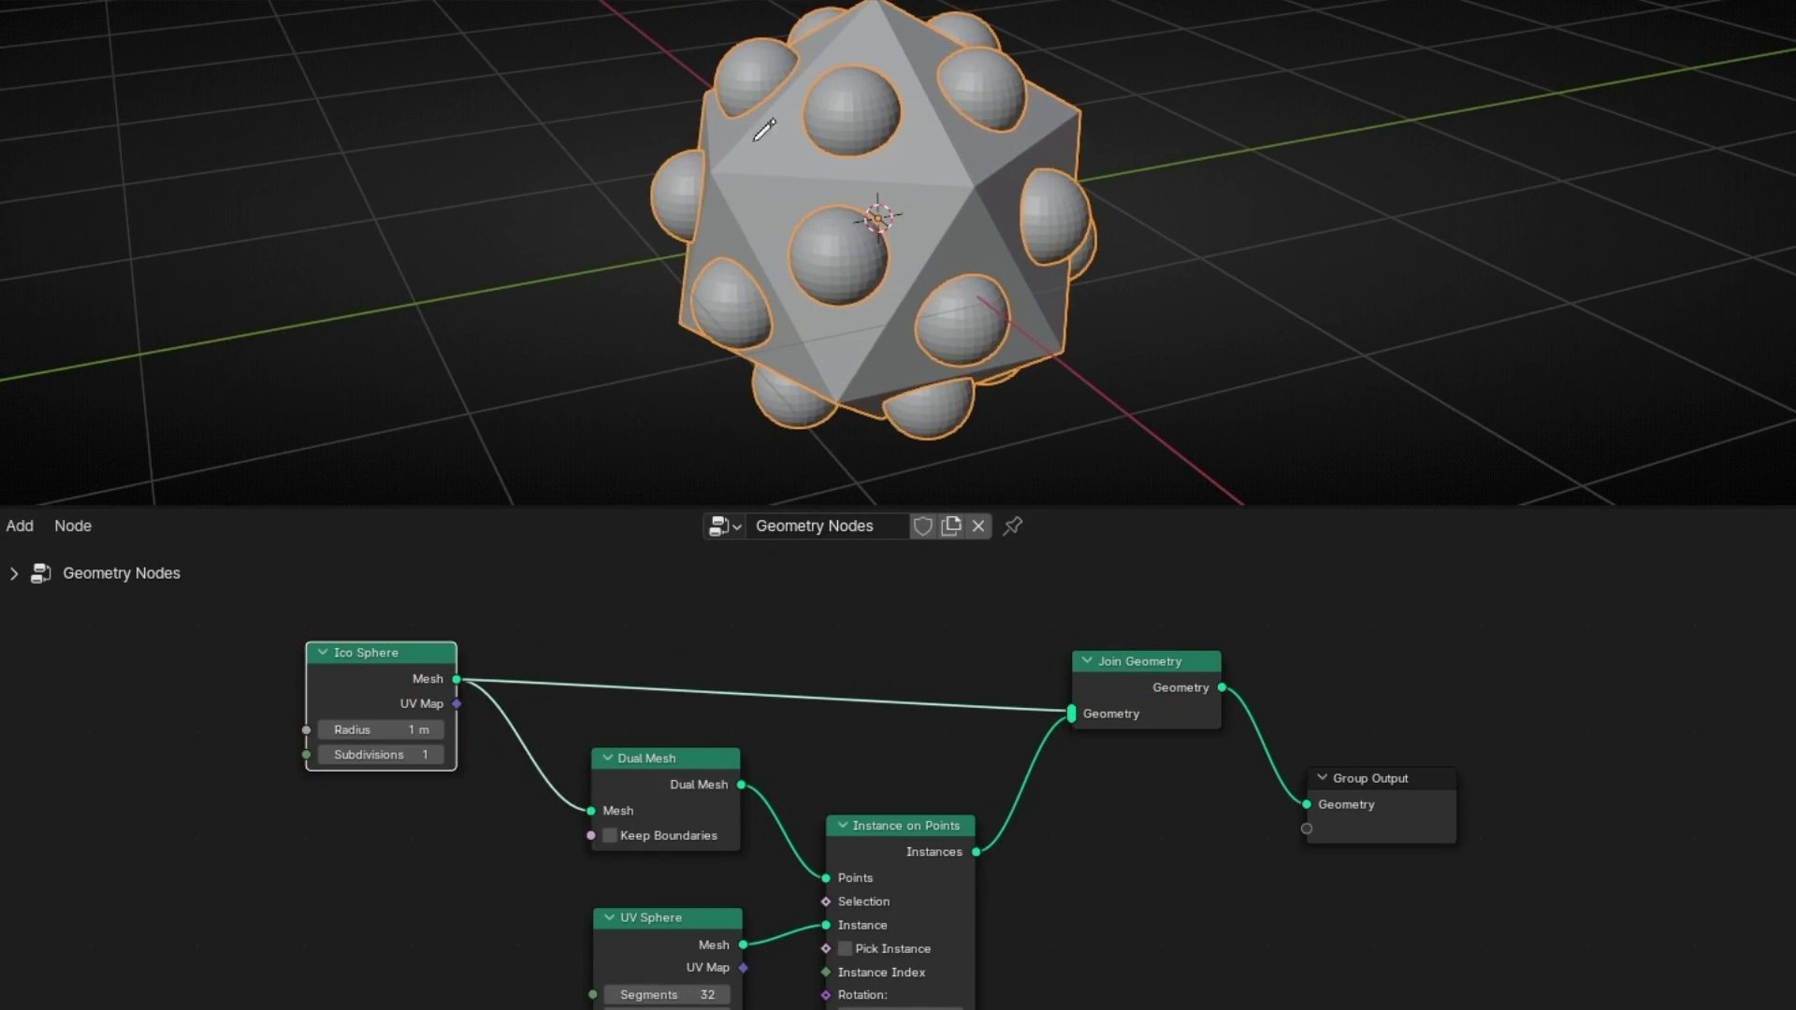
middle_click_drag(855, 209, 996, 229)
Set the UV Sphere's radius to 0.1 m and the Ico Sphere's subdivisions to 2.
middle_click_drag(669, 996, 681, 892)
double_click(681, 937)
type(".1")
key("Return")
mouse_move(871, 281)
middle_mouse_down()
mouse_move(1022, 320)
mouse_move(1263, 291)
mouse_move(734, 291)
mouse_move(845, 296)
middle_mouse_up()
left_click(450, 652)
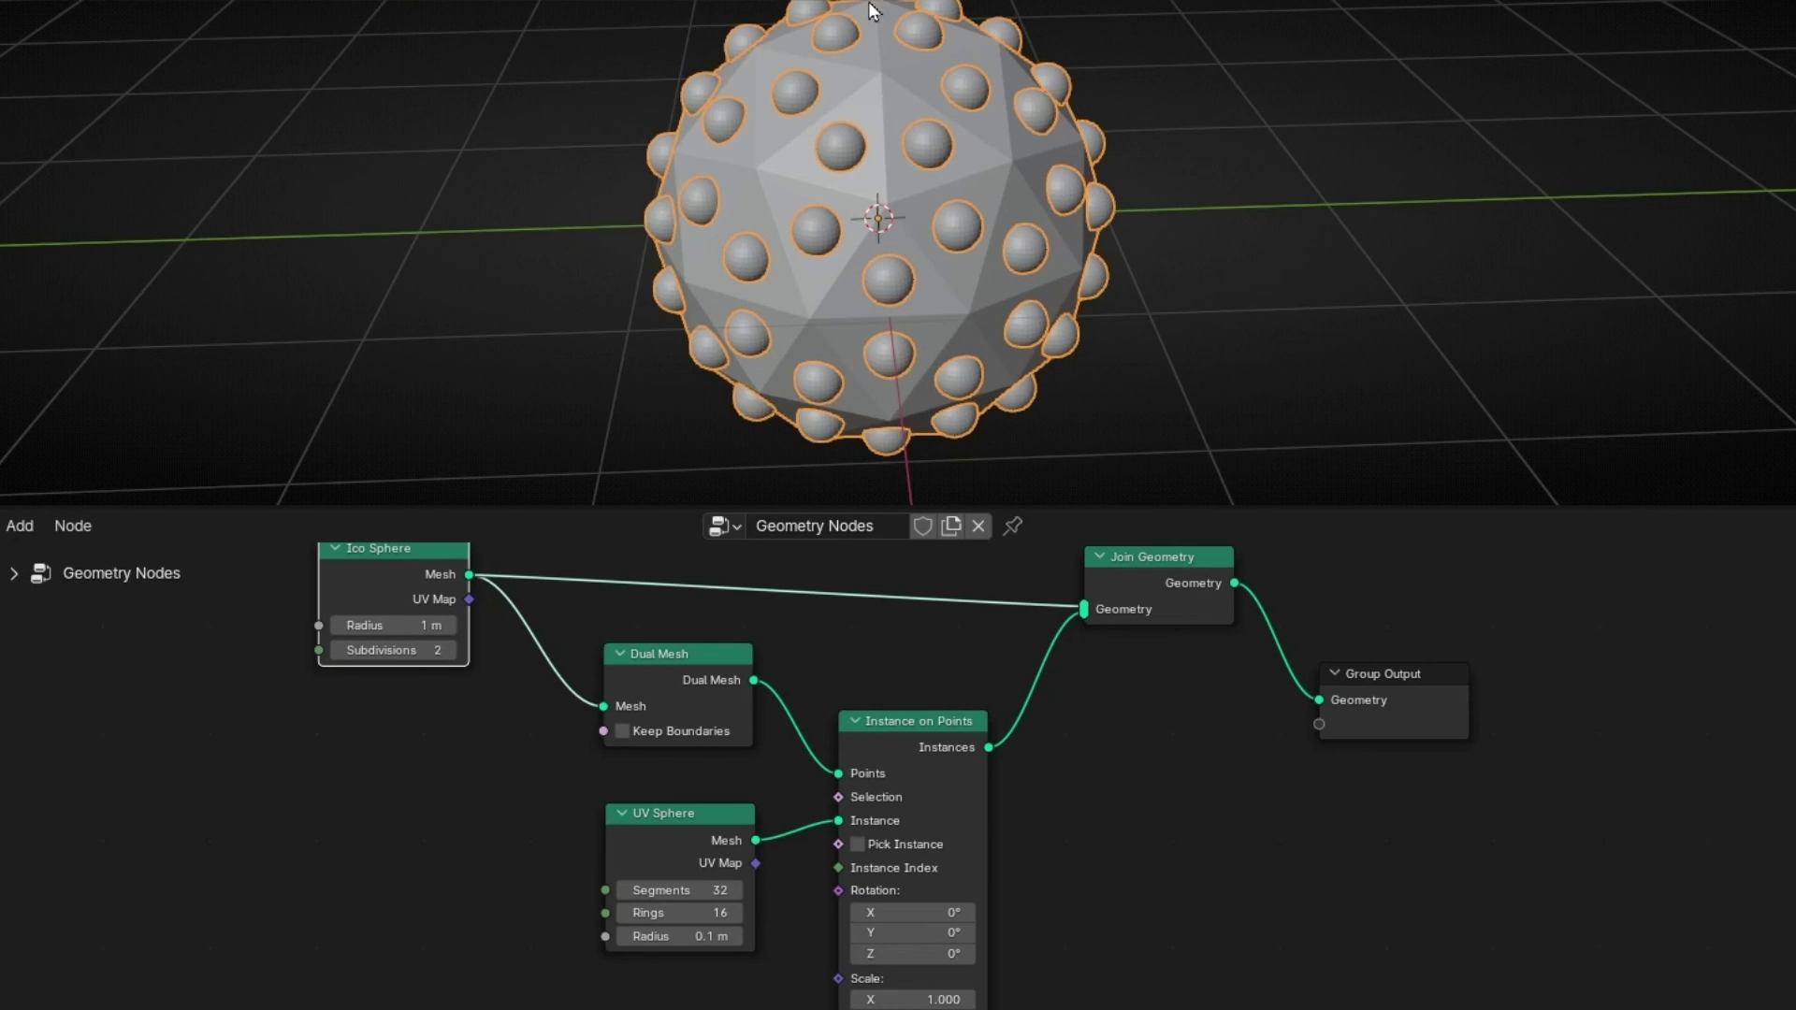
Move the Dual Mesh and Instance on Points nodes slightly to tidy the tree, and inspect the sphere-covered ico sphere.
scroll(870, 10, "up", 3)
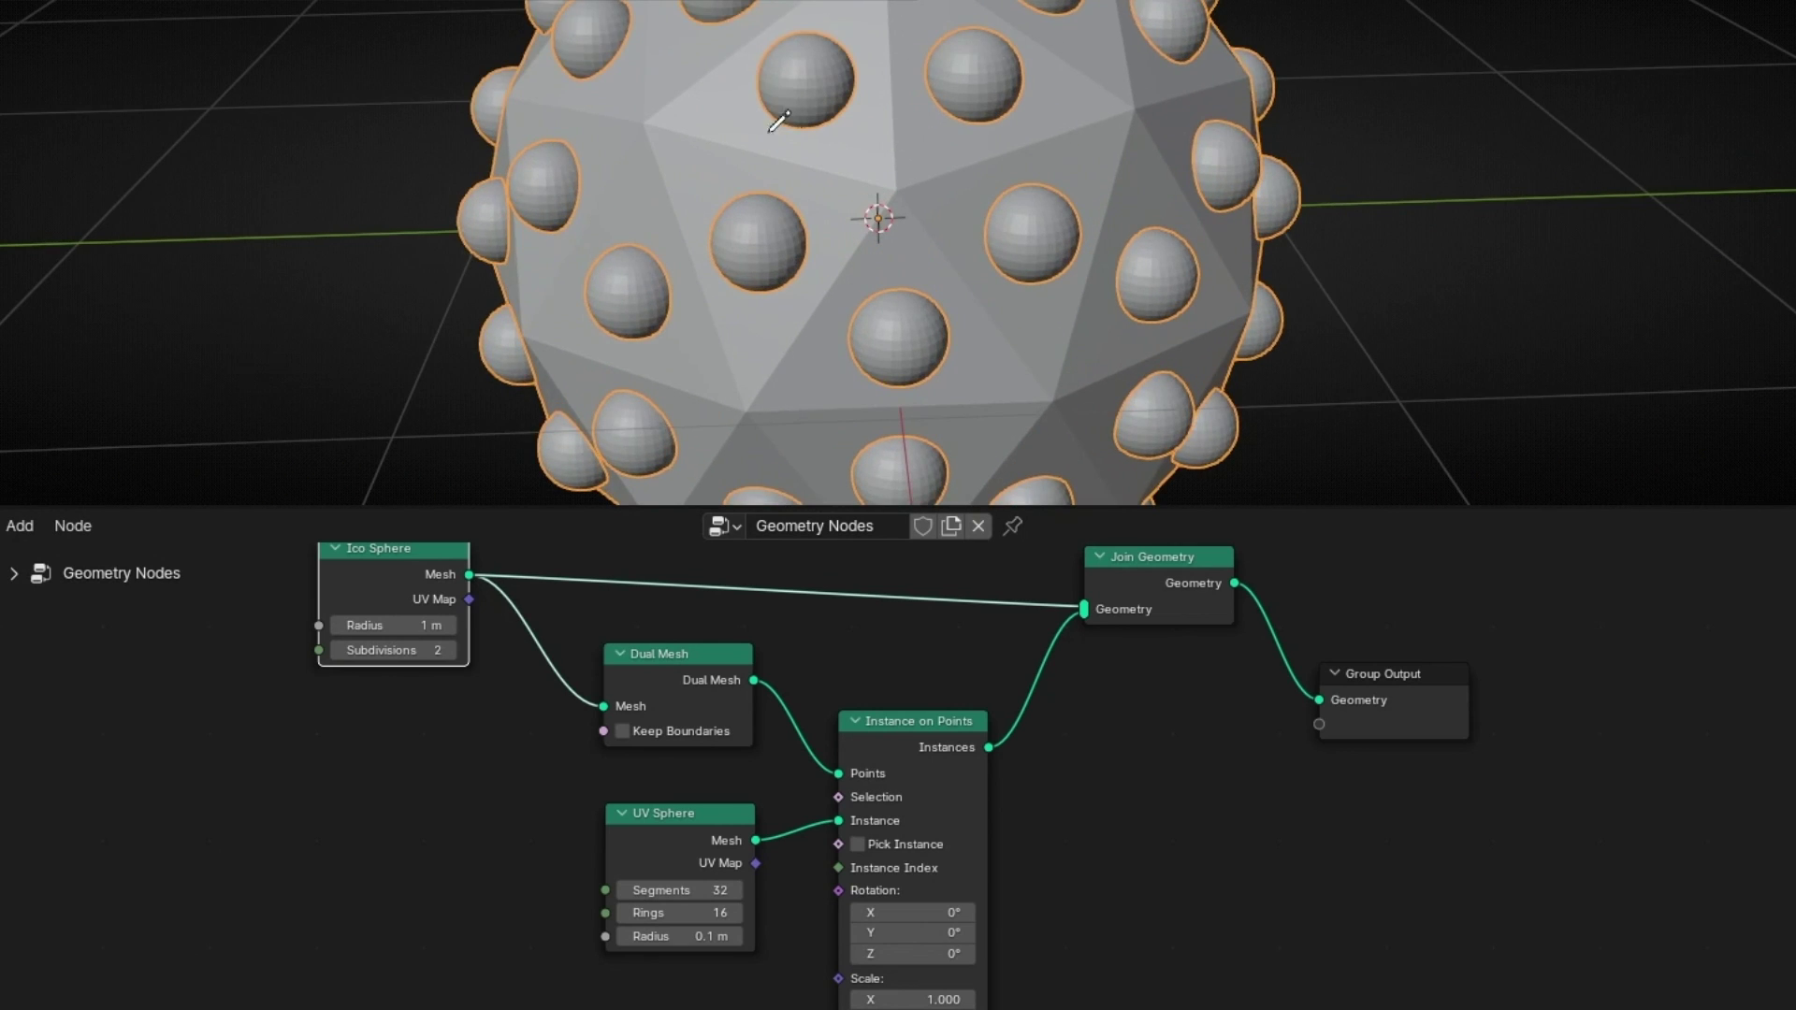
mouse_move(652, 657)
left_mouse_down()
mouse_move(690, 642)
mouse_move(675, 656)
left_mouse_up()
mouse_move(946, 752)
left_mouse_down()
mouse_move(924, 700)
mouse_move(923, 750)
mouse_move(952, 722)
left_mouse_up()
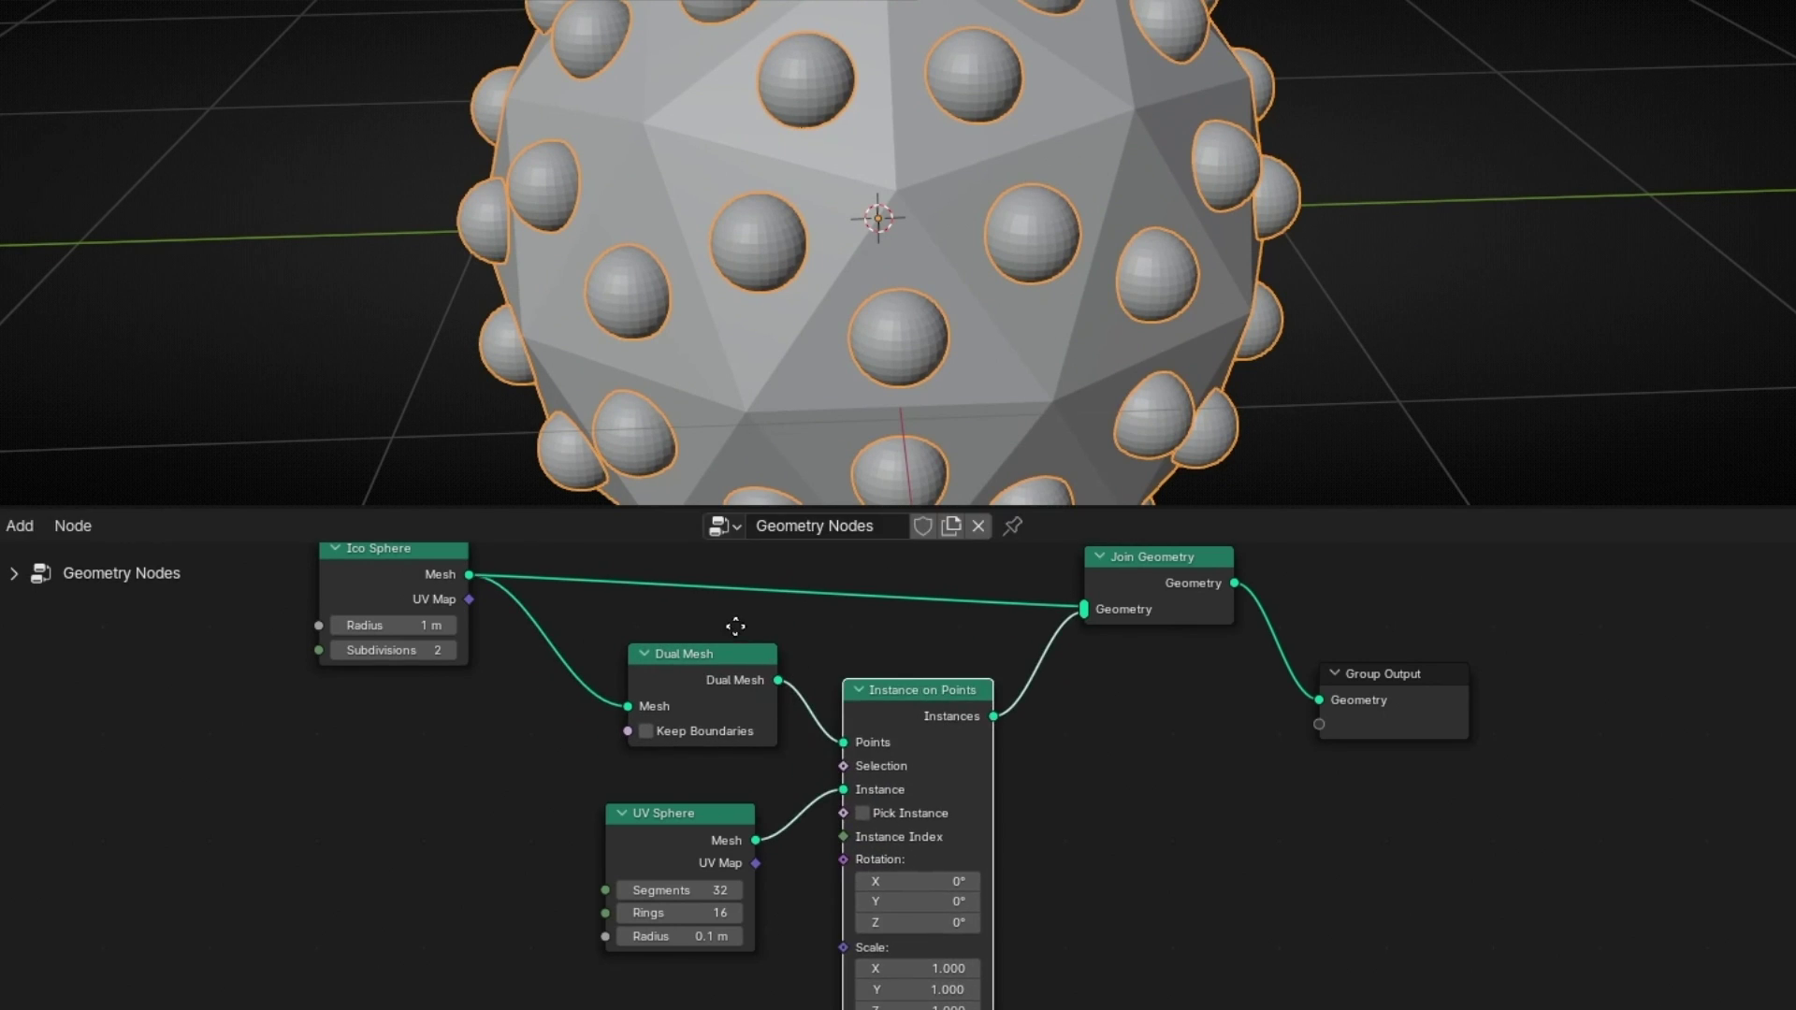
middle_click_drag(733, 626, 696, 726)
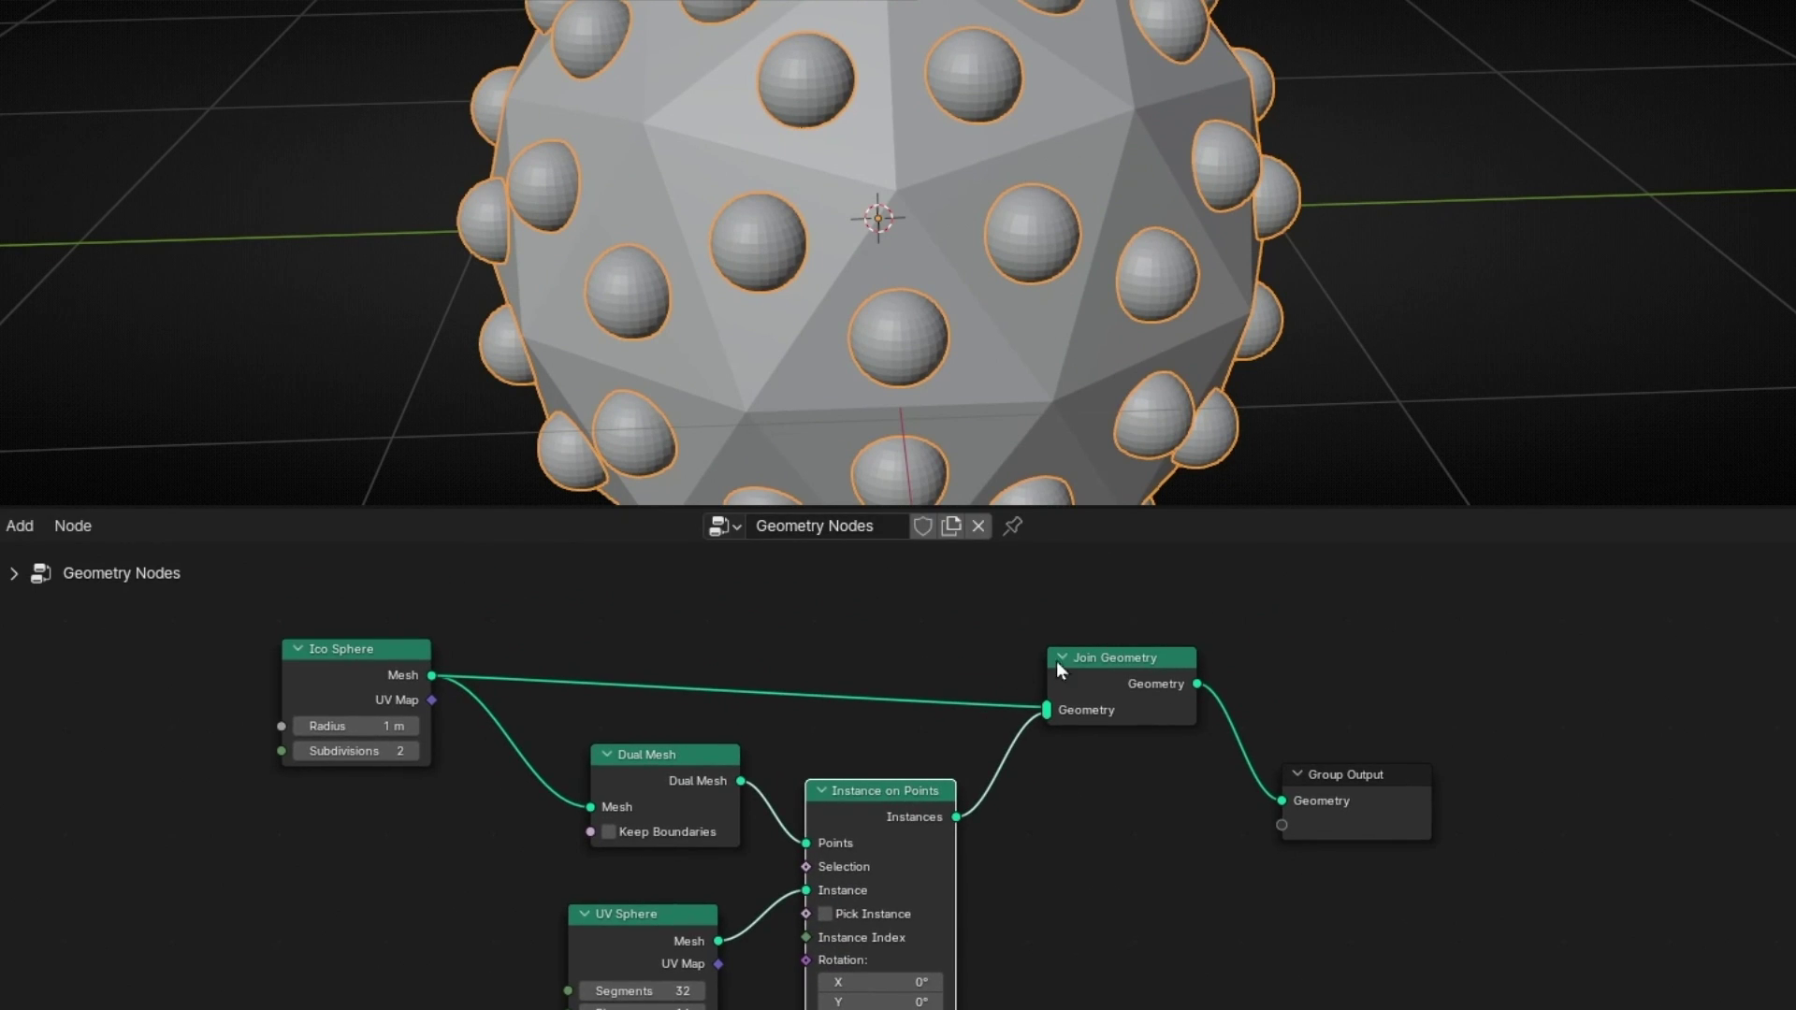
scroll(933, 221, "down", 5)
middle_click_drag(964, 231, 1174, 326)
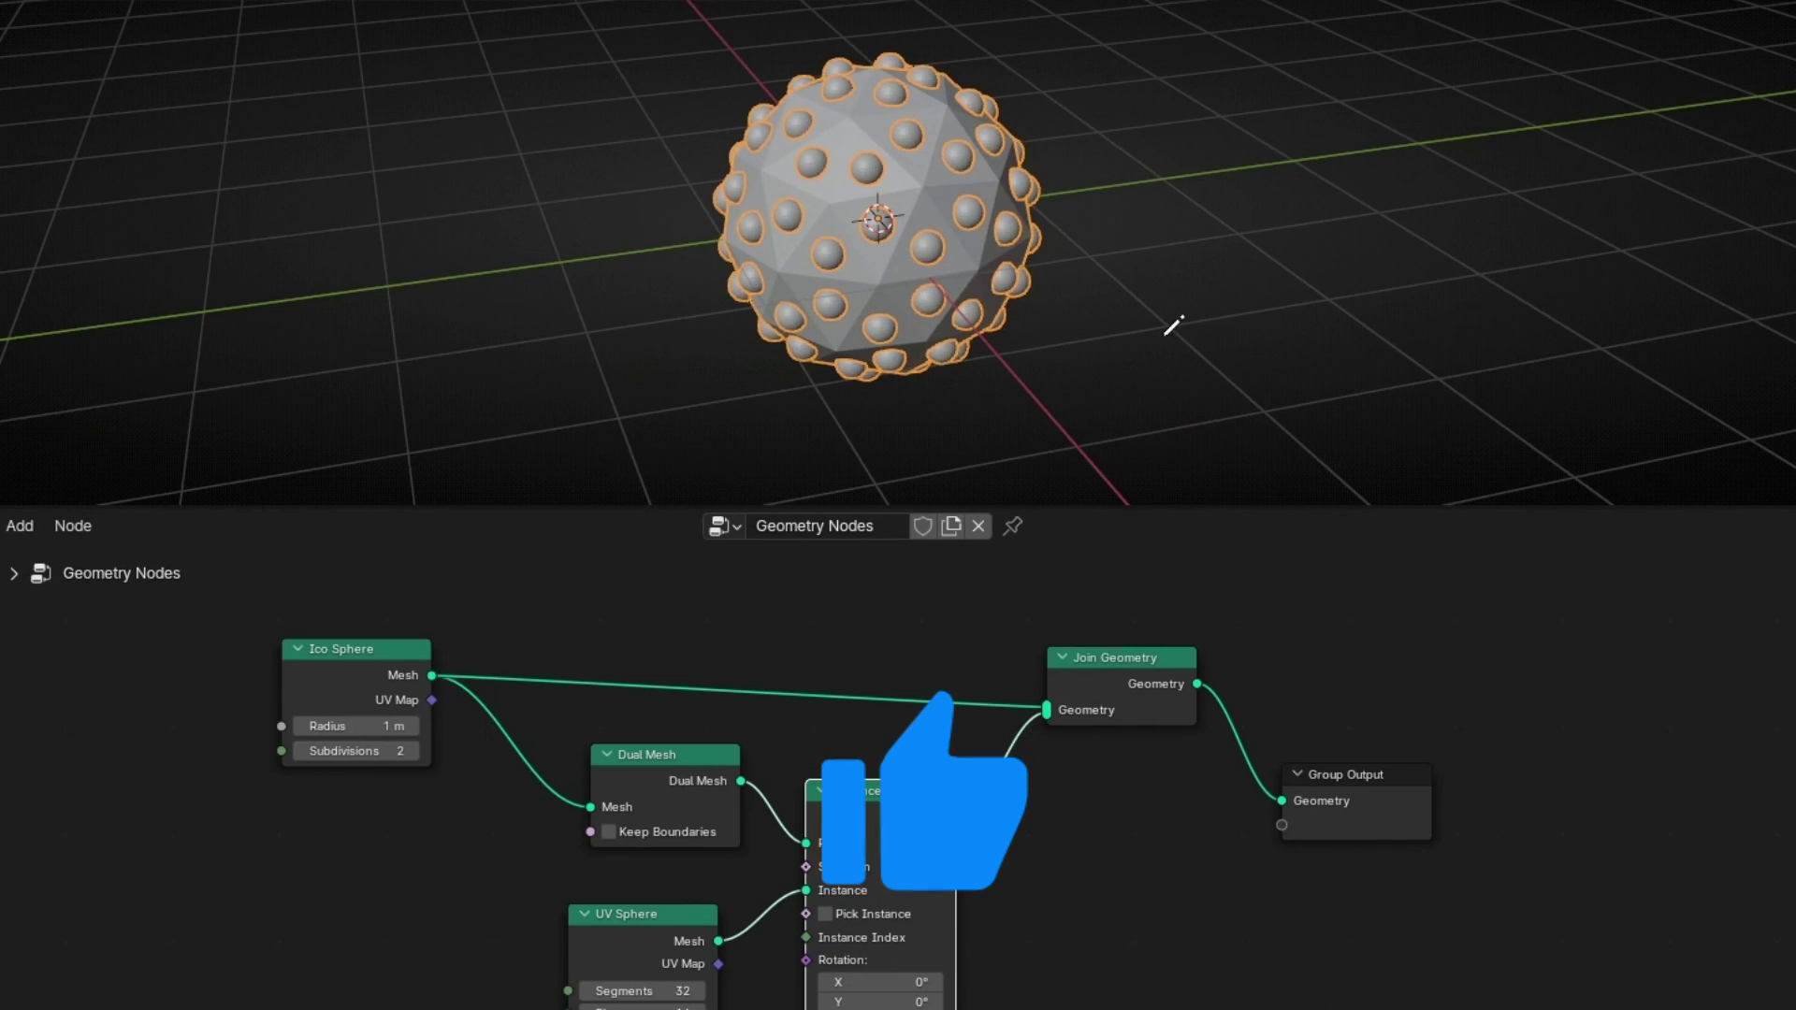